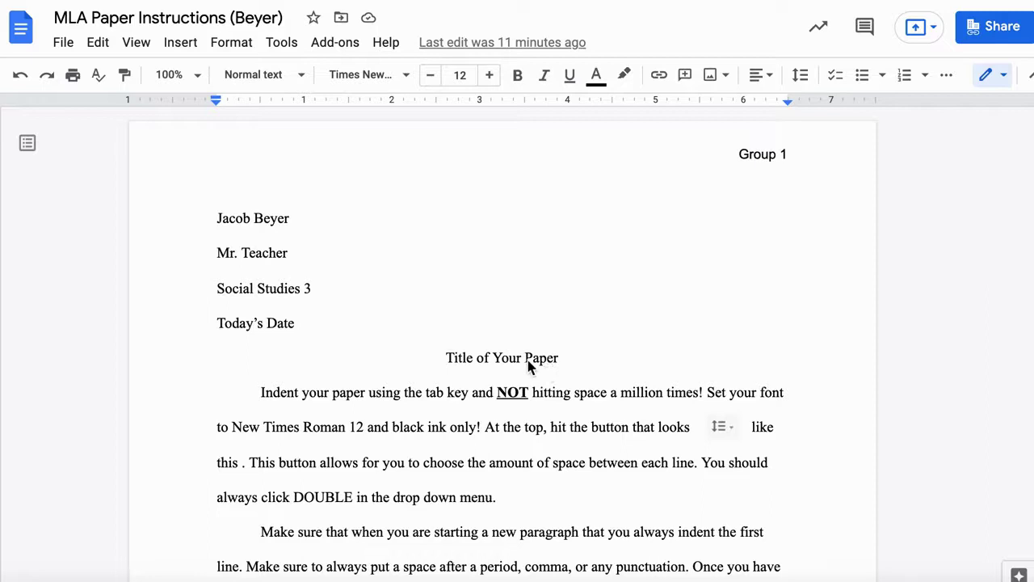
Centre-align the paper's title line.
triple_click(514, 357)
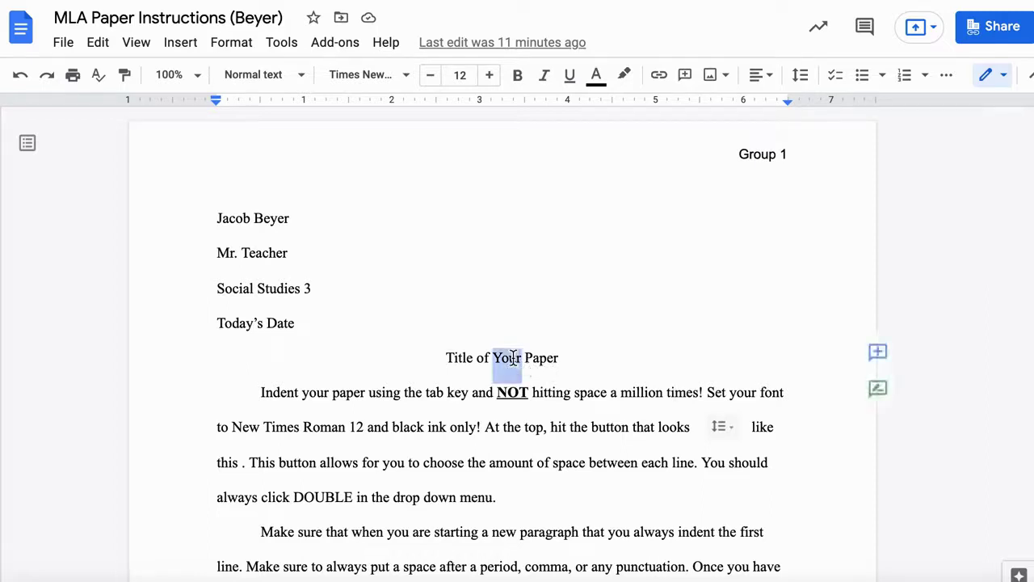
scroll(513, 357, down, 1)
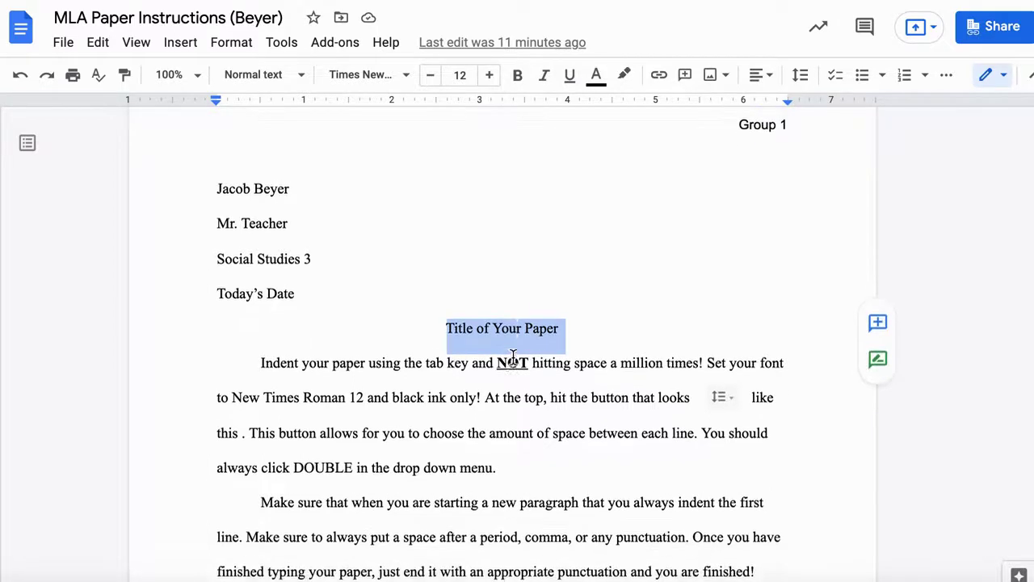
click(760, 74)
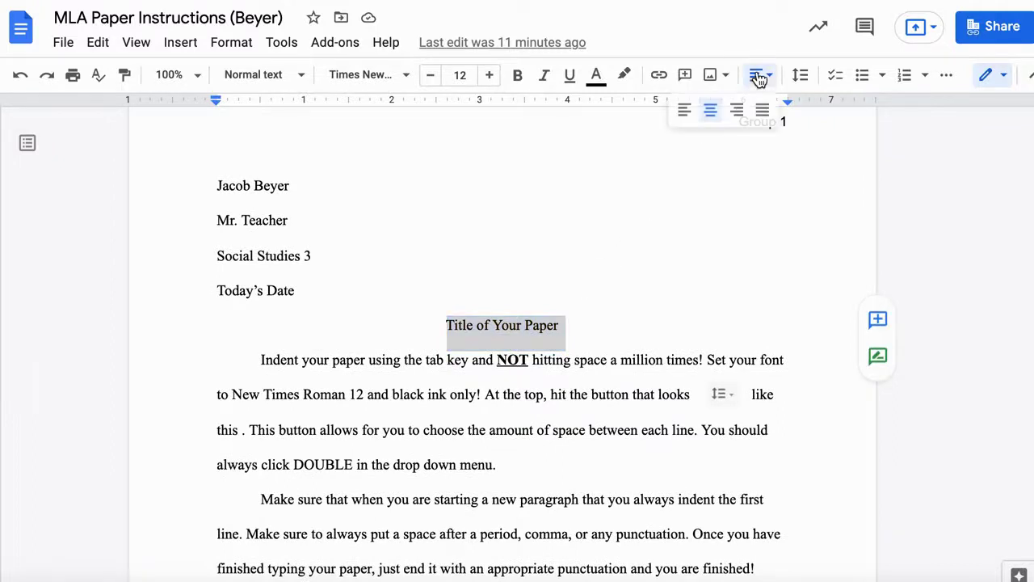
click(715, 117)
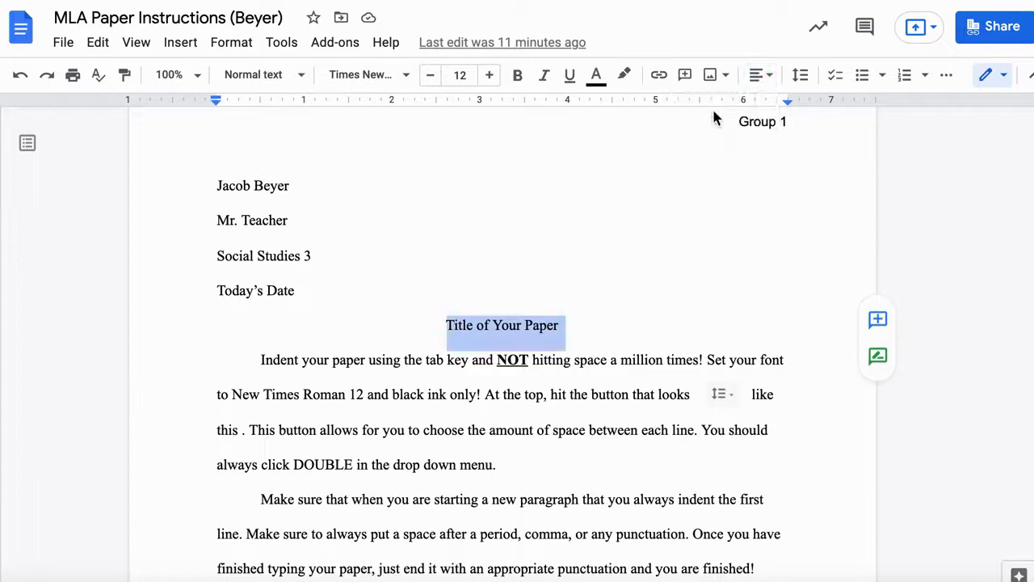
scroll(689, 300, up, 1)
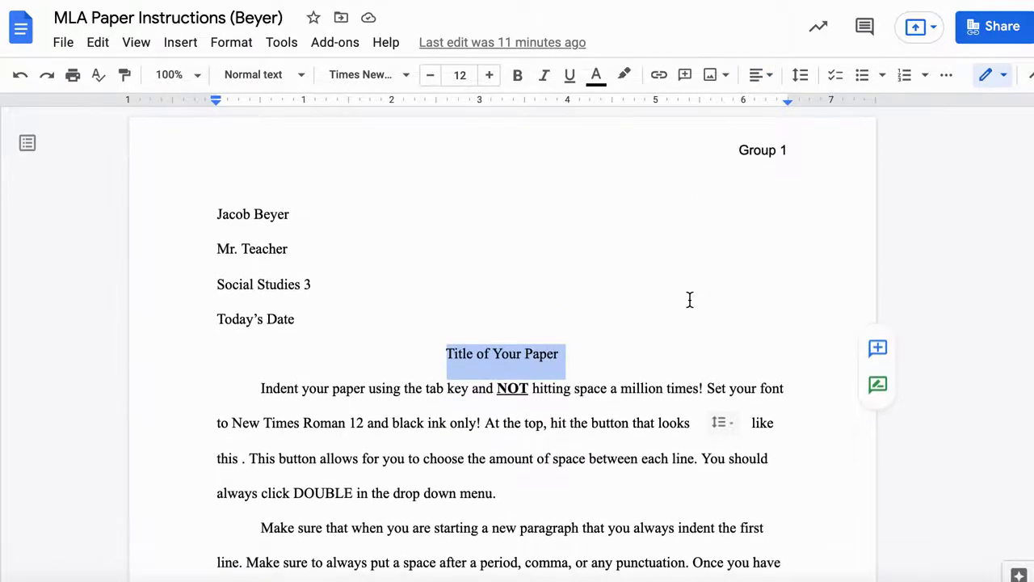
Examine the header's group label and page number, and review the placement options for inserting page numbers.
triple_click(748, 152)
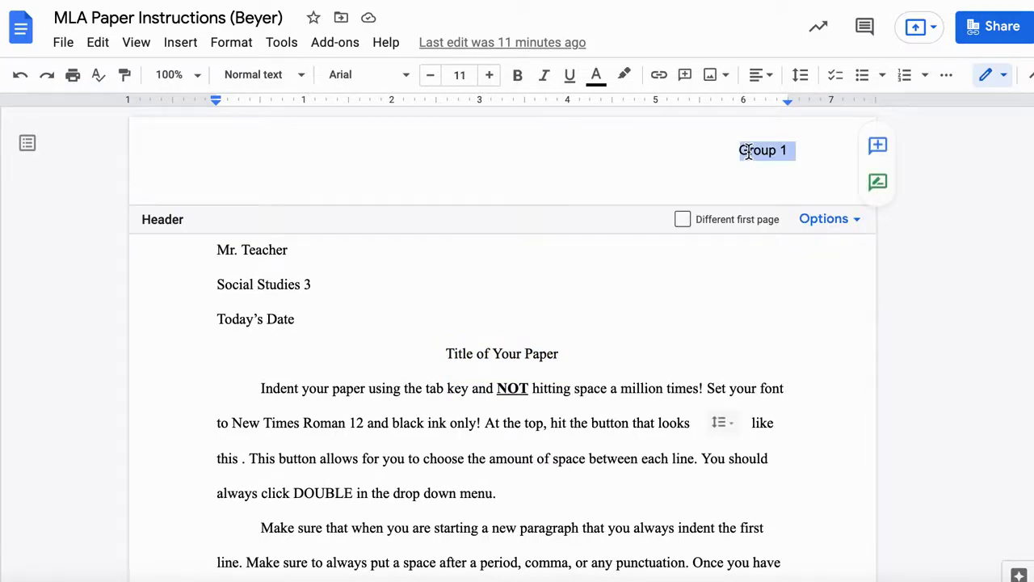
double_click(753, 150)
double_click(785, 152)
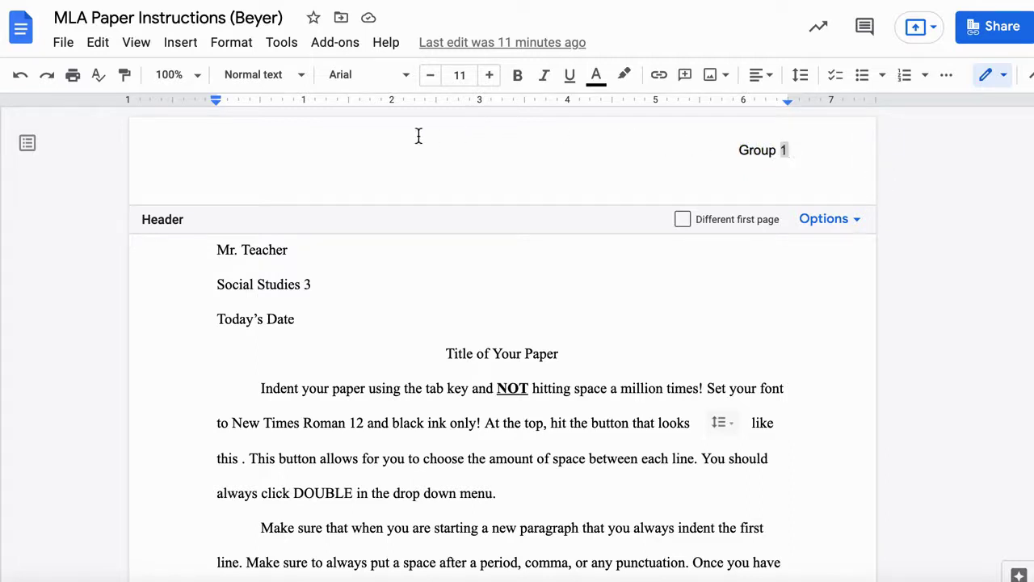
click(169, 44)
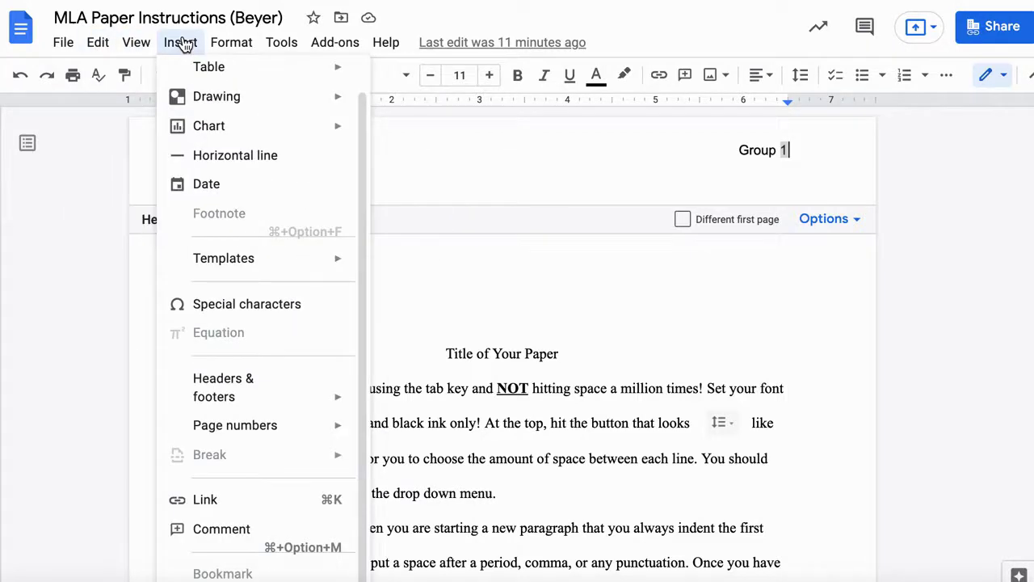
mouse_move(261, 404)
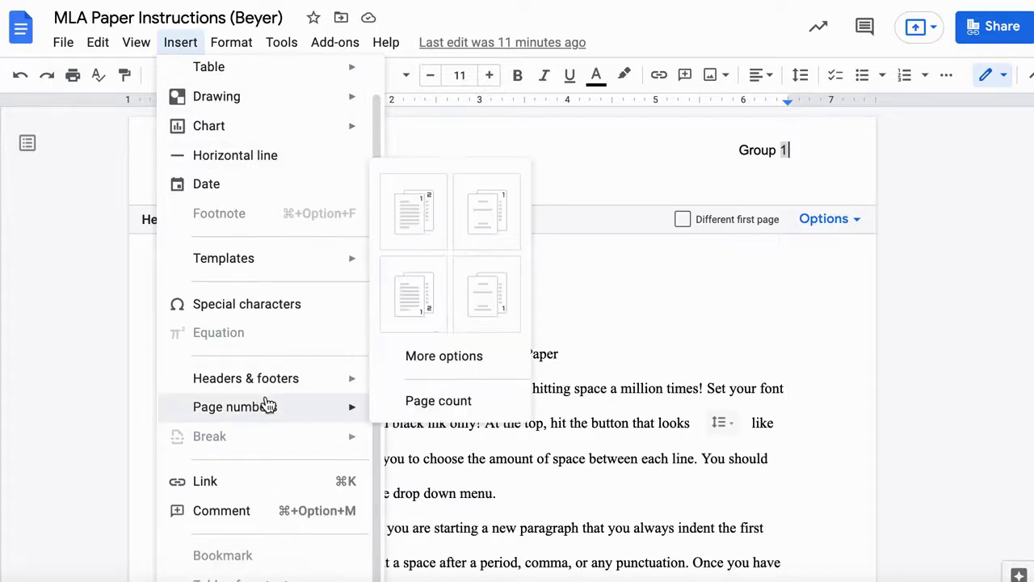
click(414, 206)
click(404, 407)
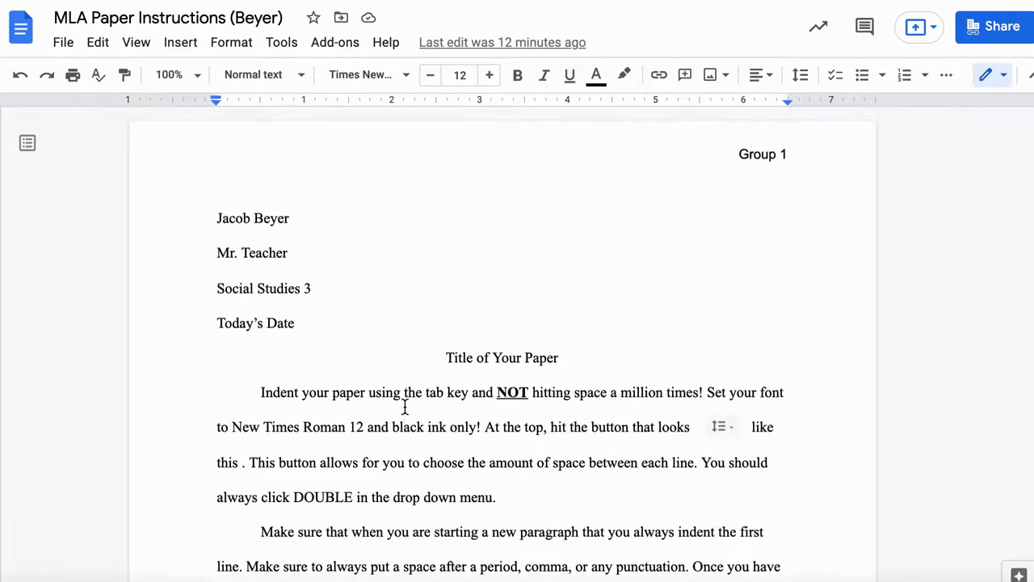
Replace the word "Group" in the header with the student's last name, placed before the page number.
triple_click(233, 212)
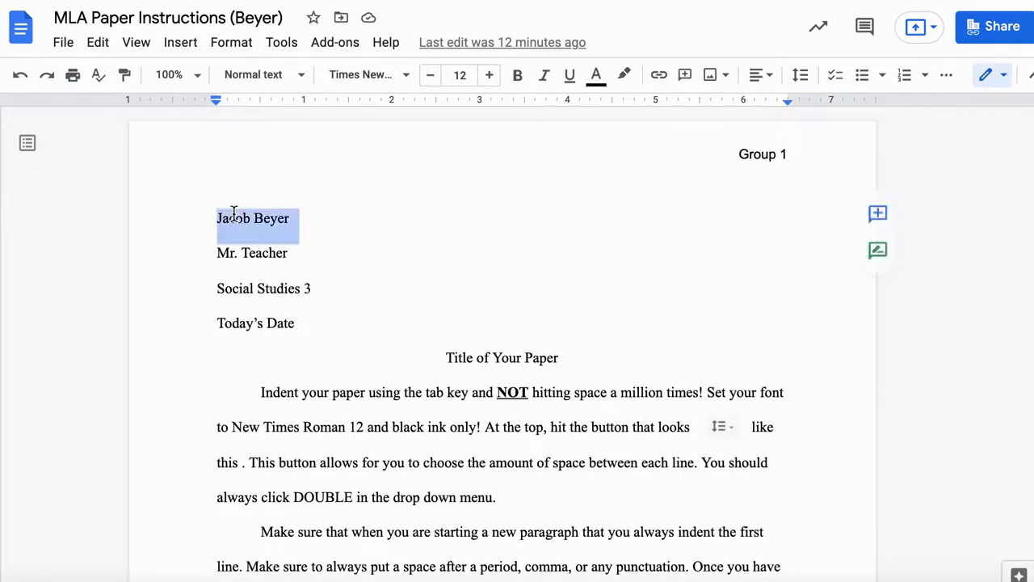
double_click(744, 155)
double_click(747, 156)
text(Beyer)
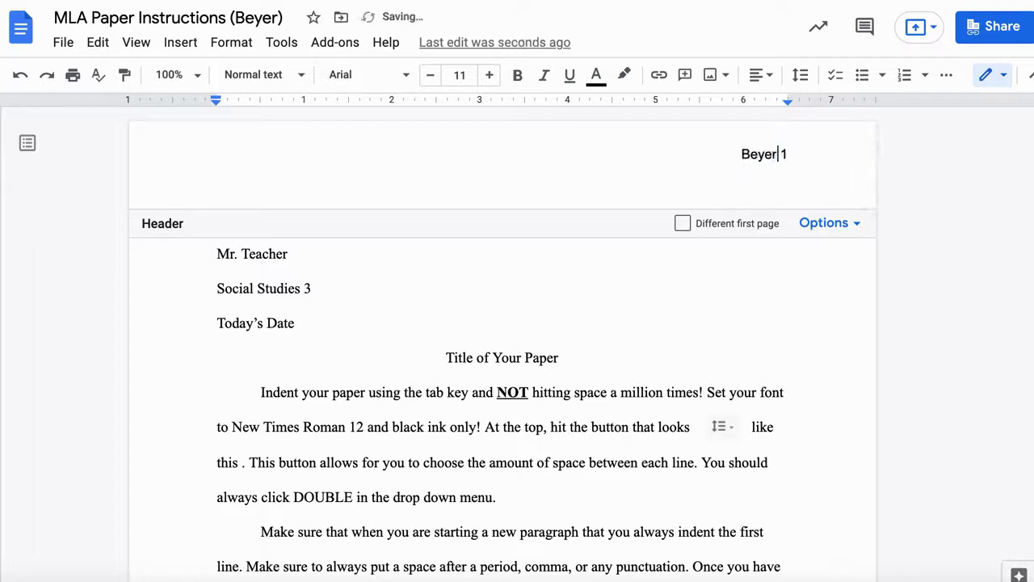
click(504, 333)
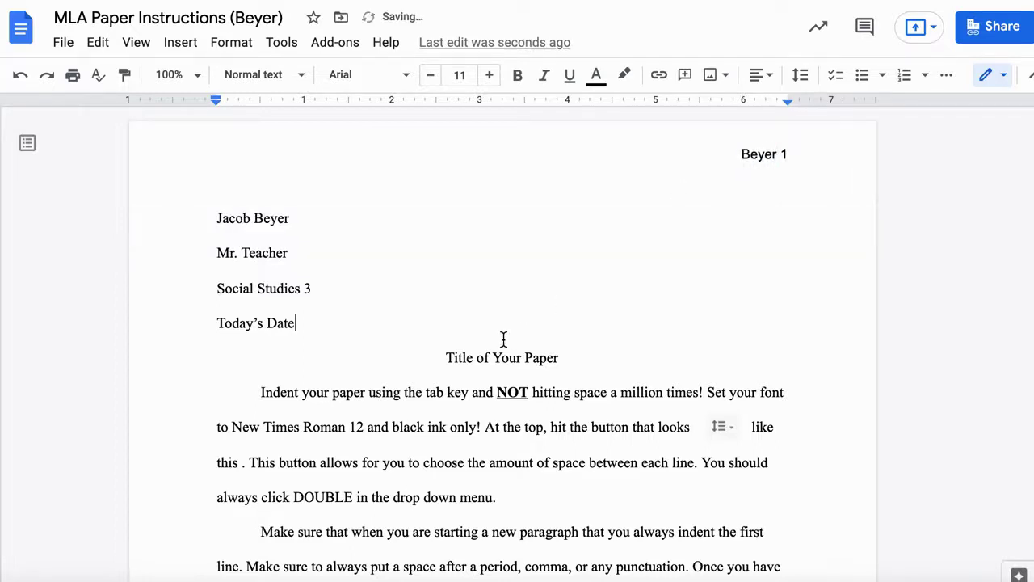
Examine the heading's student name, teacher and class lines one by one.
double_click(277, 218)
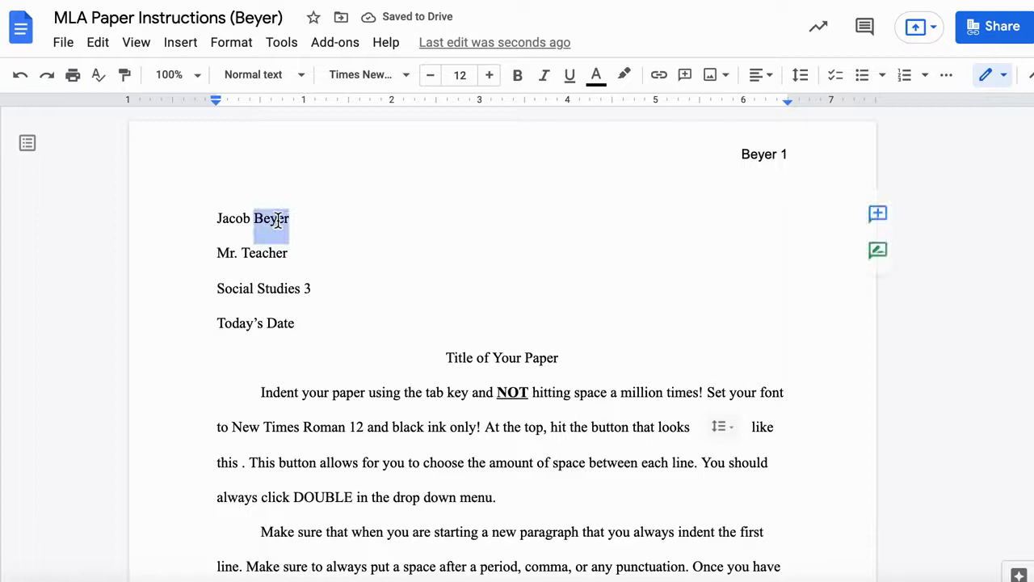
click(244, 255)
triple_click(245, 256)
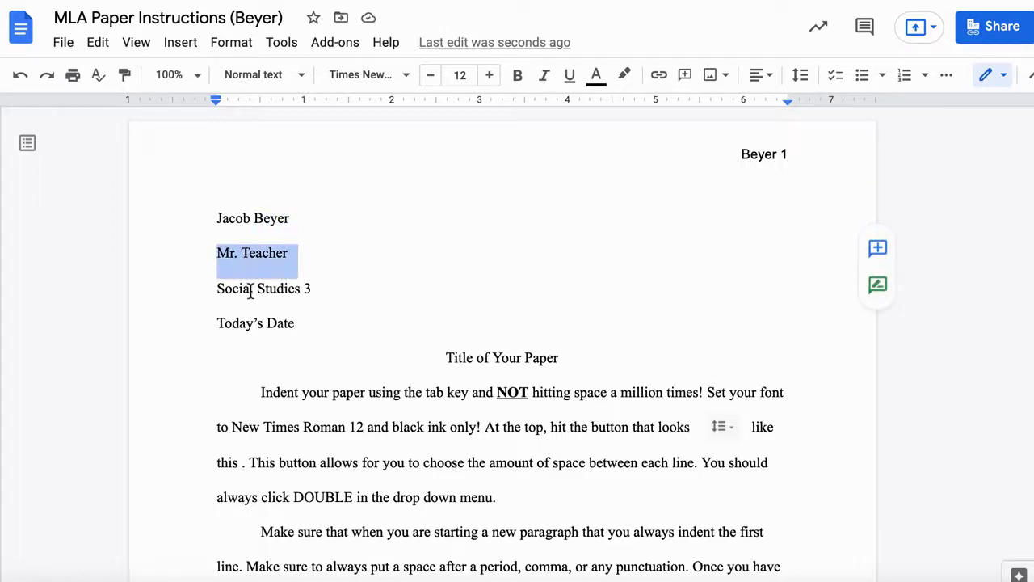
double_click(249, 293)
triple_click(249, 293)
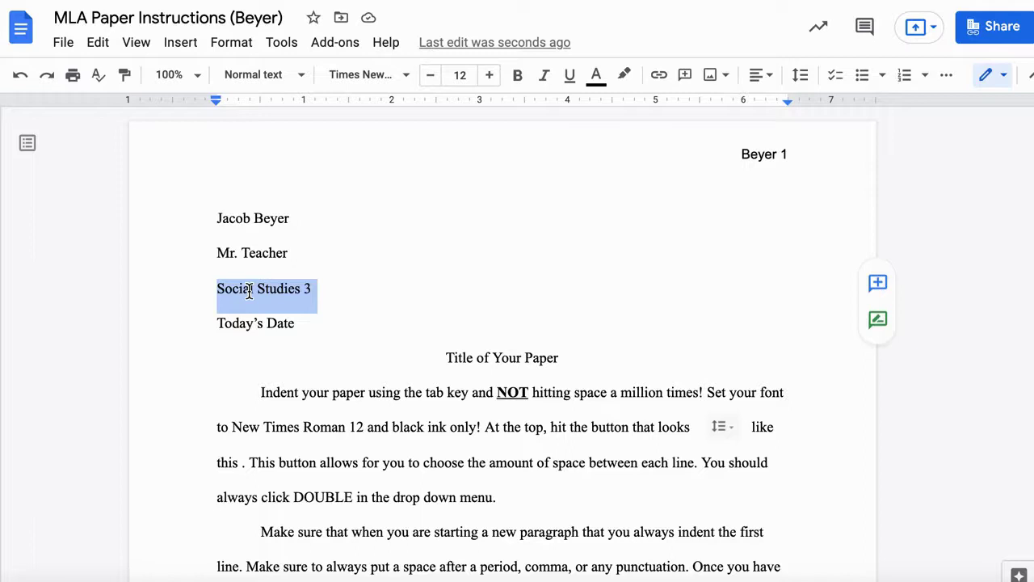
Enter "09 September, 2021" on the heading's date line and restore the placeholder "Today’s Date".
triple_click(247, 332)
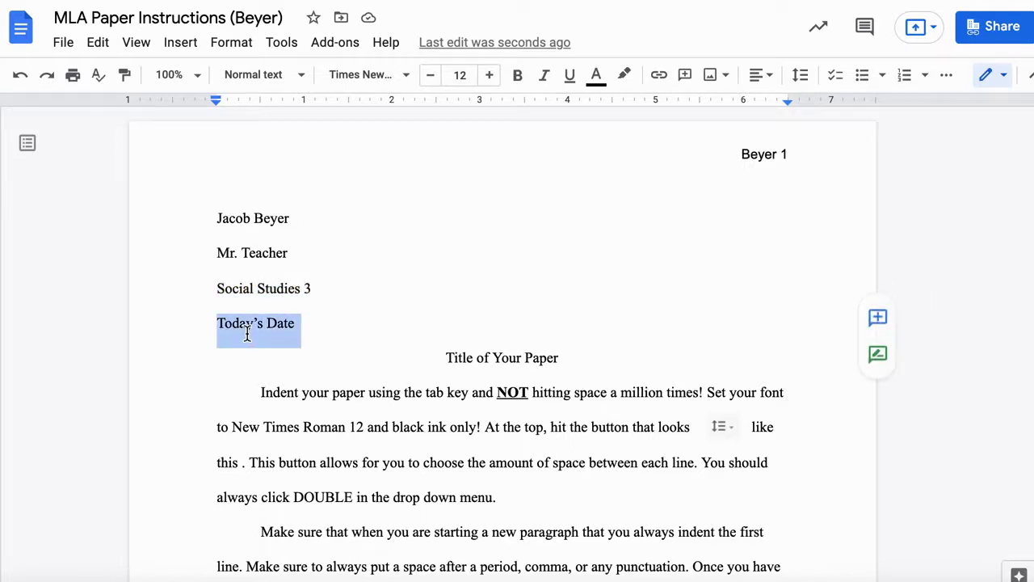
text(09 Se)
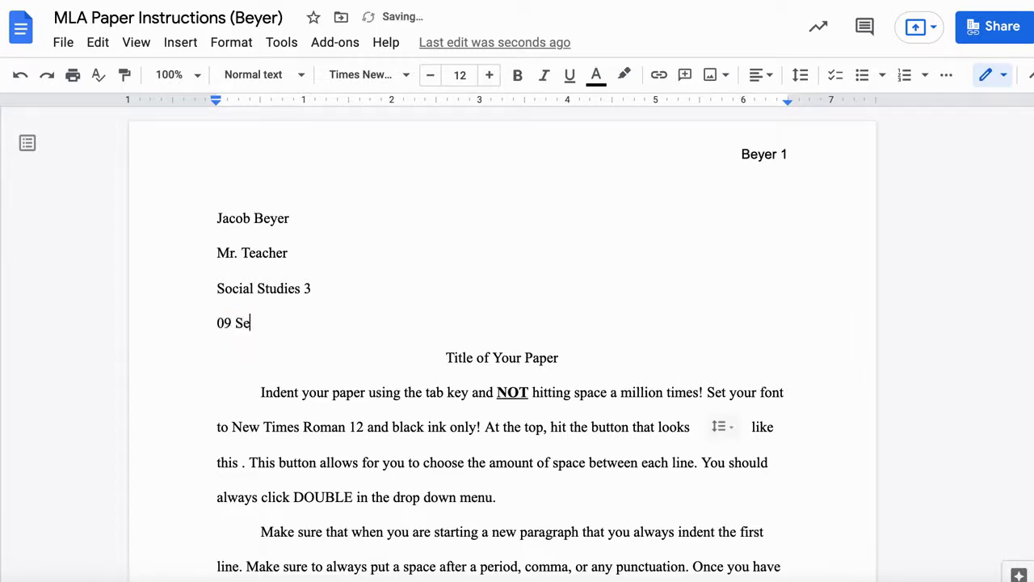
text(ptember, 2021)
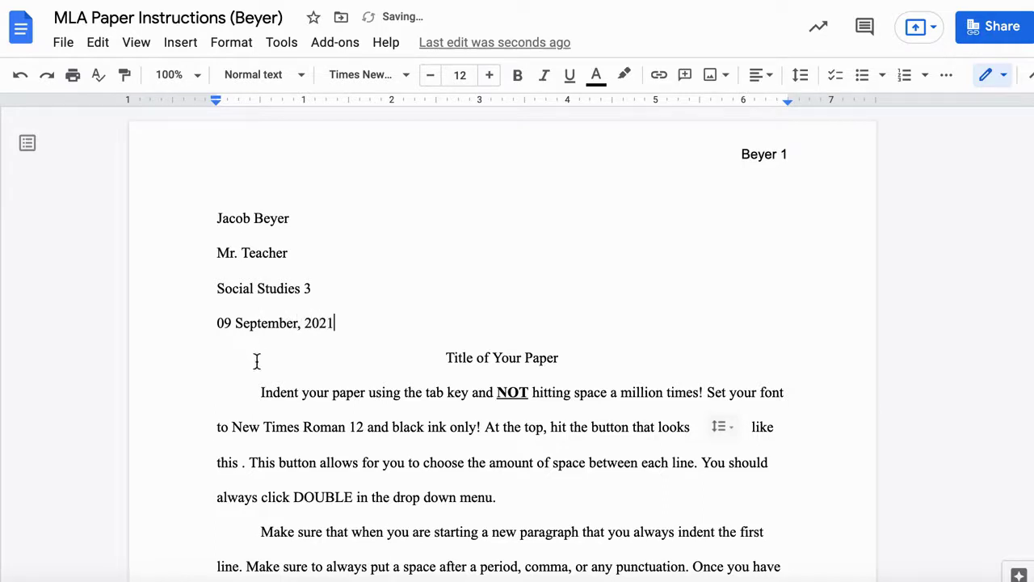
triple_click(245, 323)
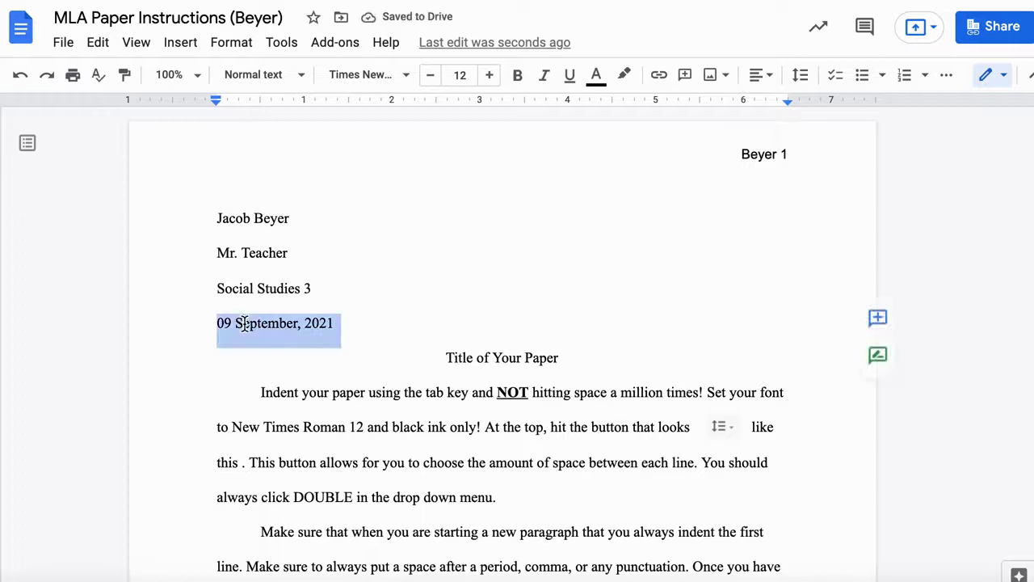
text(Today’s Date)
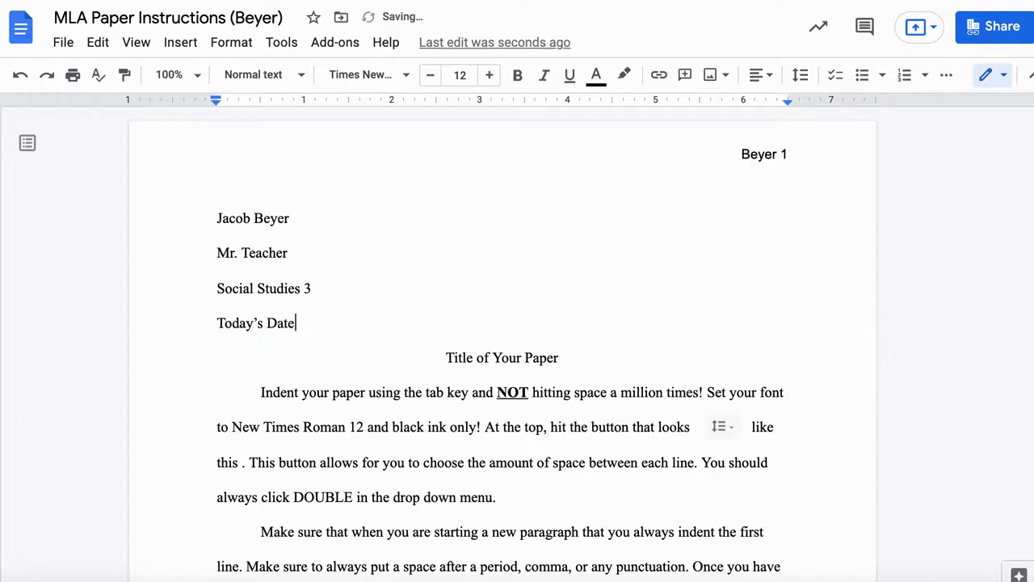
Remove the indent of the first body paragraph and indent its first line again with a single tab.
click(339, 393)
scroll(337, 395, down, 3)
click(263, 257)
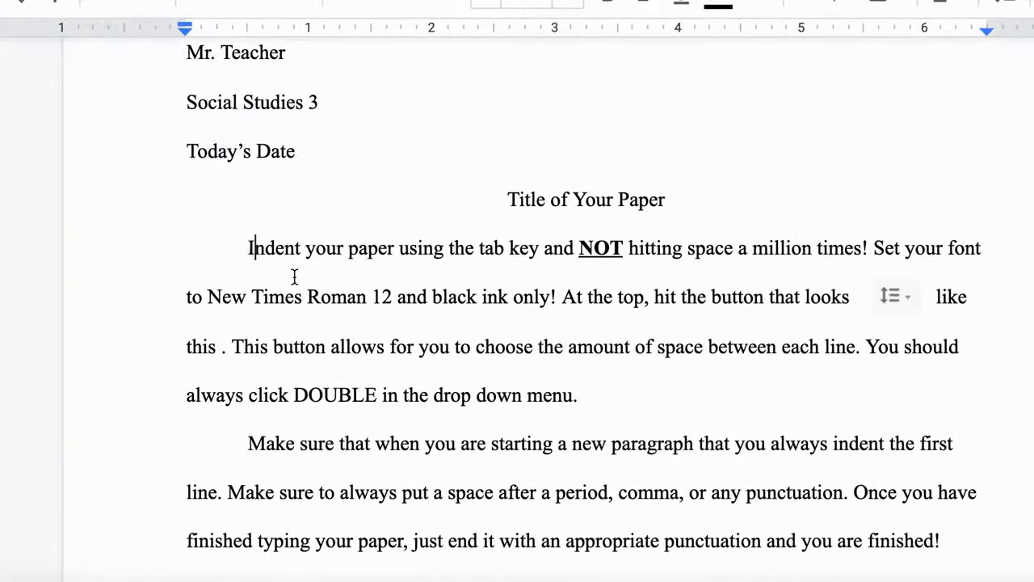
scroll(264, 273, up, 1)
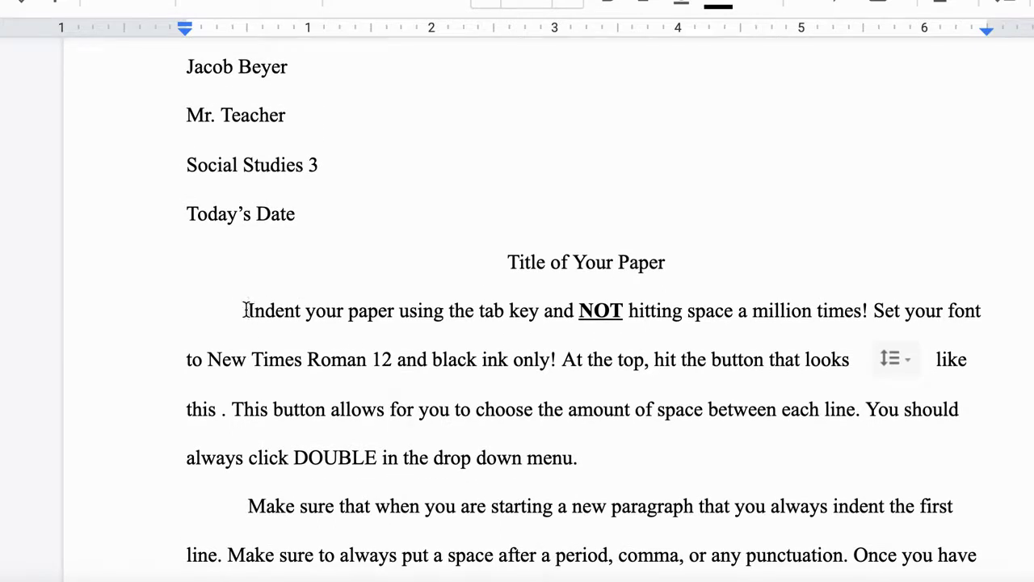
key(BackSpace)
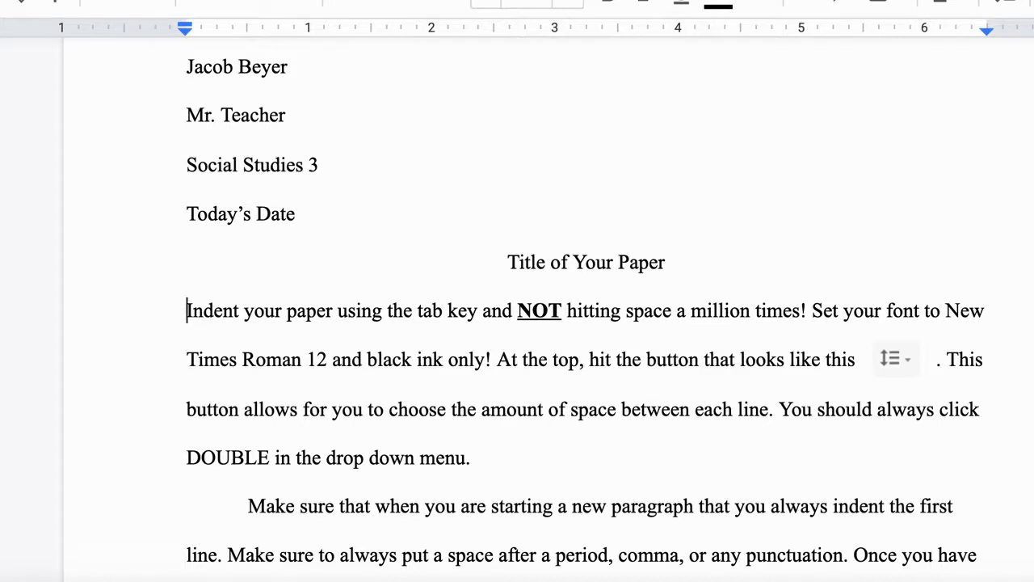
key(Tab)
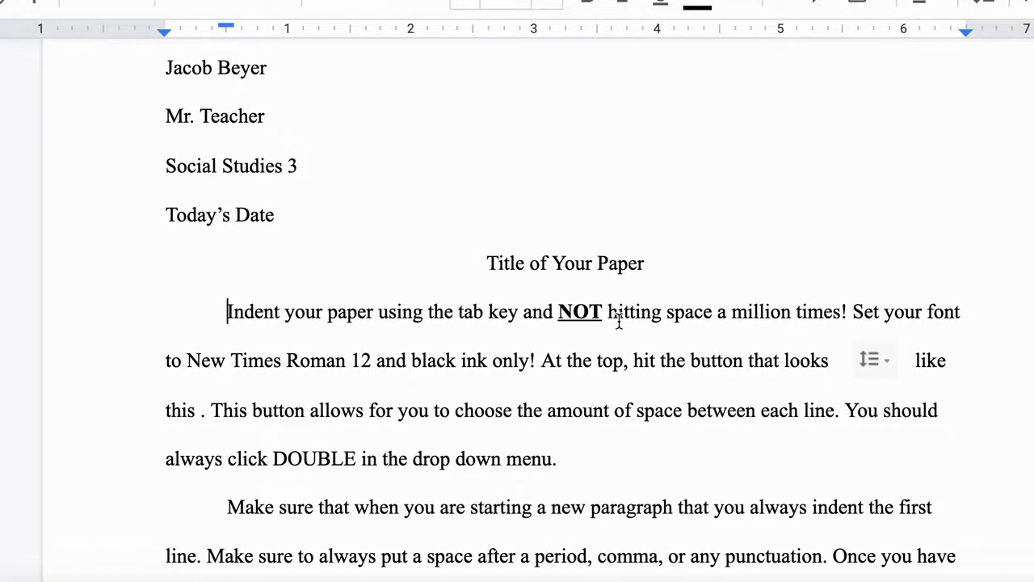
Apply the Times New Roman font to the text "Set your font to New Times Roman" in the first body paragraph.
drag(558, 311, 837, 322)
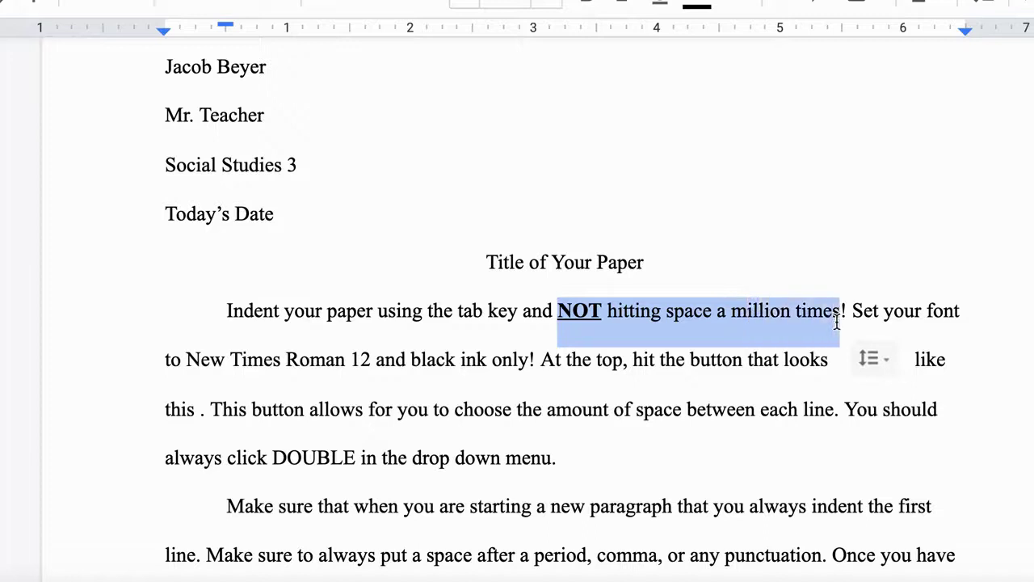
click(797, 339)
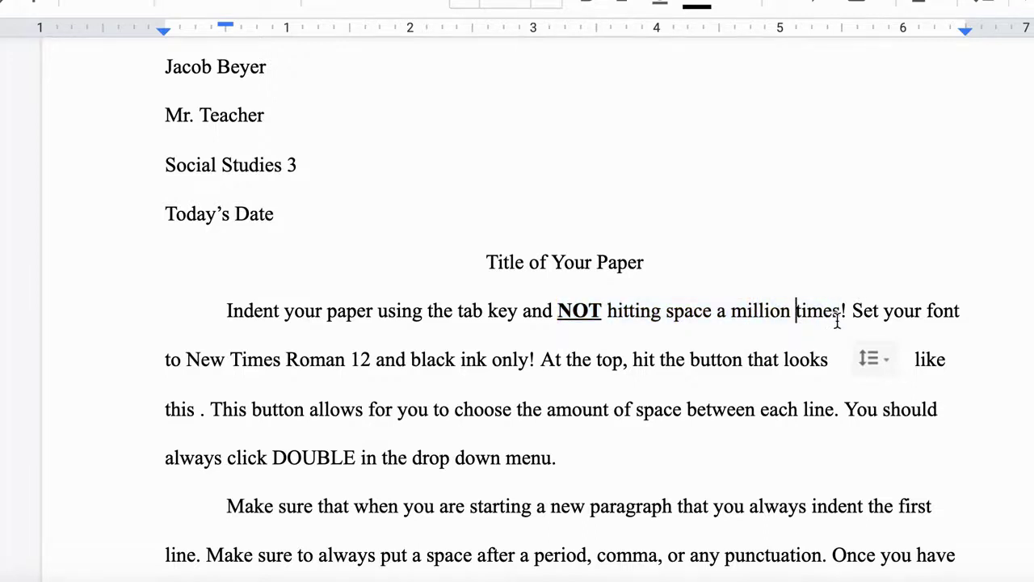
mouse_move(849, 312)
mouse_down()
mouse_move(461, 345)
mouse_move(344, 368)
mouse_up()
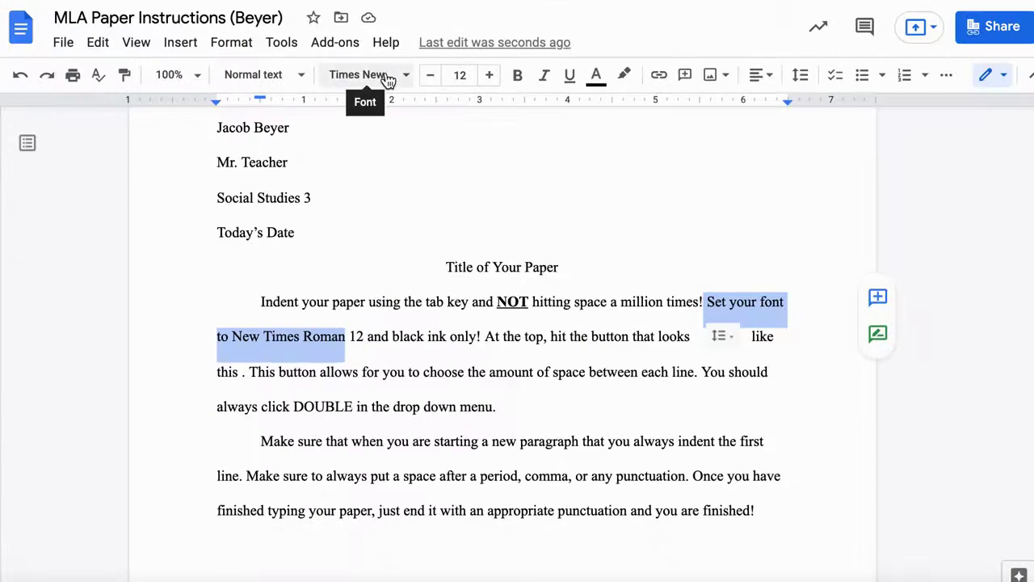
click(409, 78)
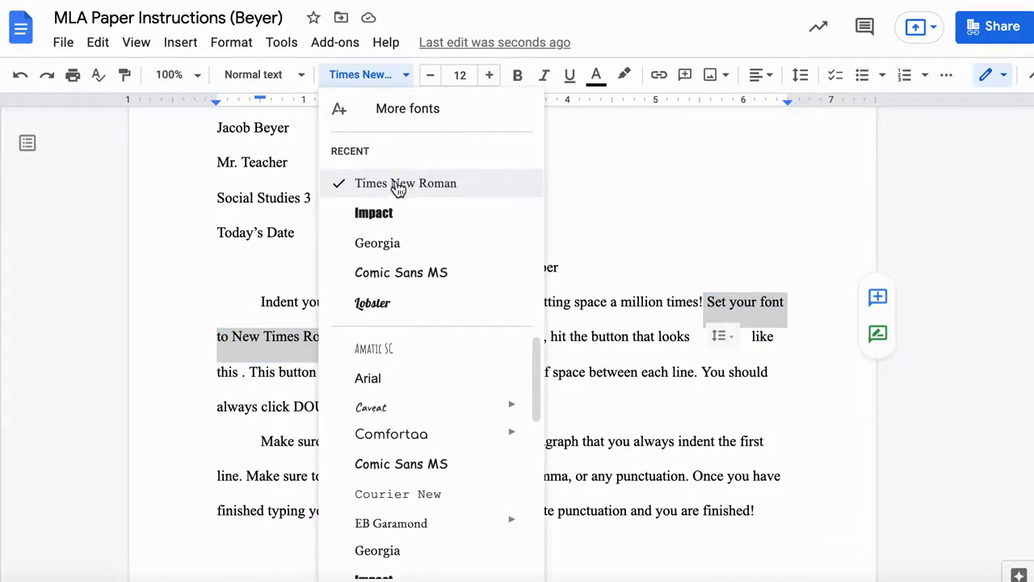
click(442, 185)
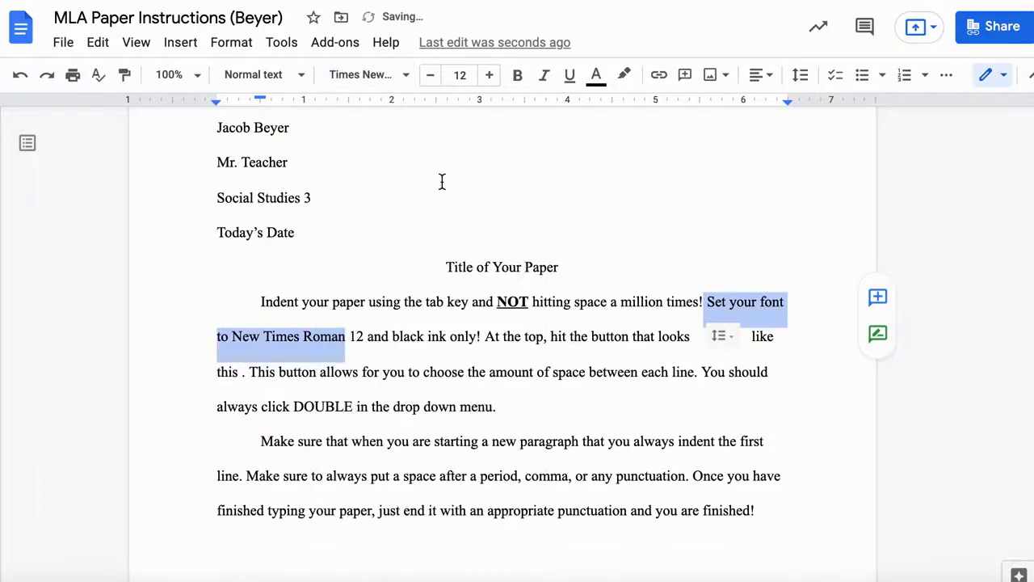
Raise the first body paragraph's font size to 13 and set it back to 12.
click(386, 368)
triple_click(330, 336)
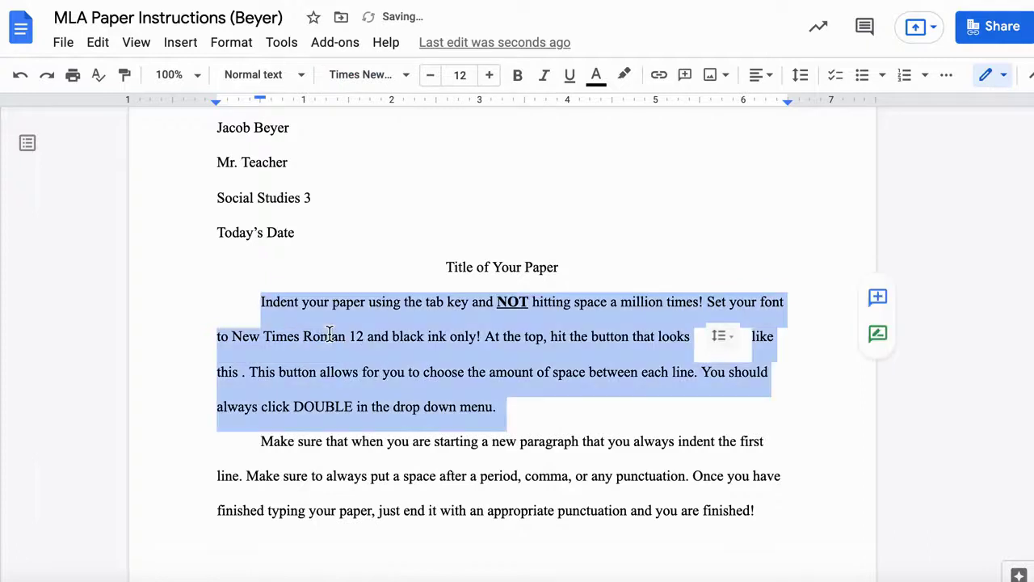
click(491, 79)
click(417, 79)
click(425, 82)
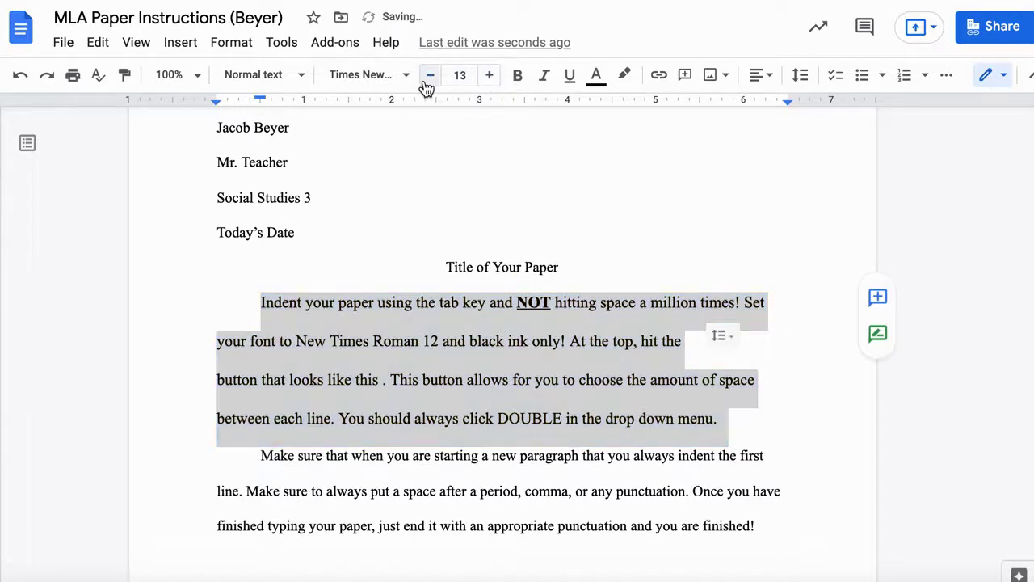
click(489, 76)
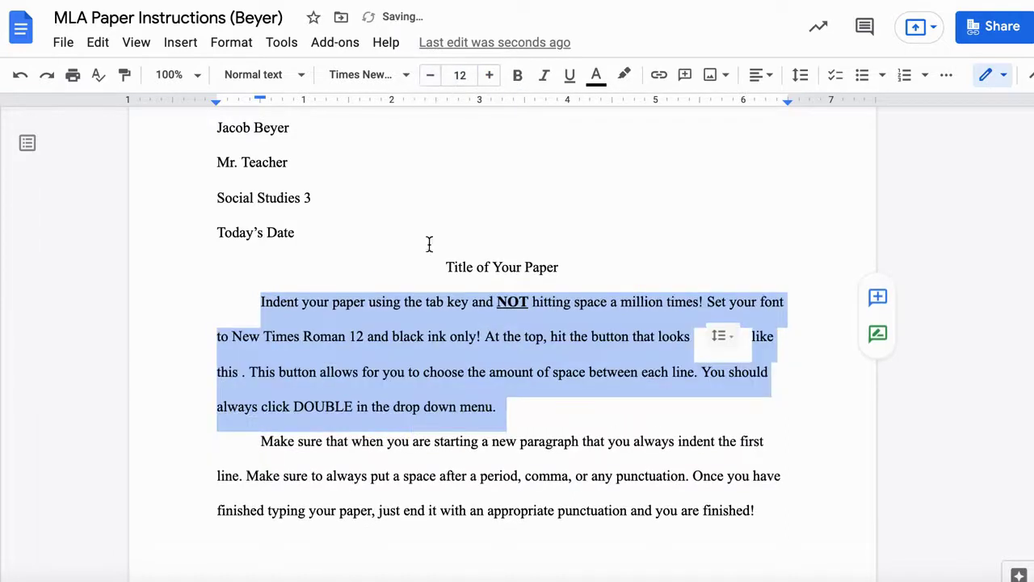
Highlight the words "black ink only!" in the first body paragraph to point out the text colour rule.
click(431, 356)
drag(393, 337, 480, 342)
click(515, 371)
Set the line spacing of the whole first body paragraph to Single.
scroll(517, 368, down, 1)
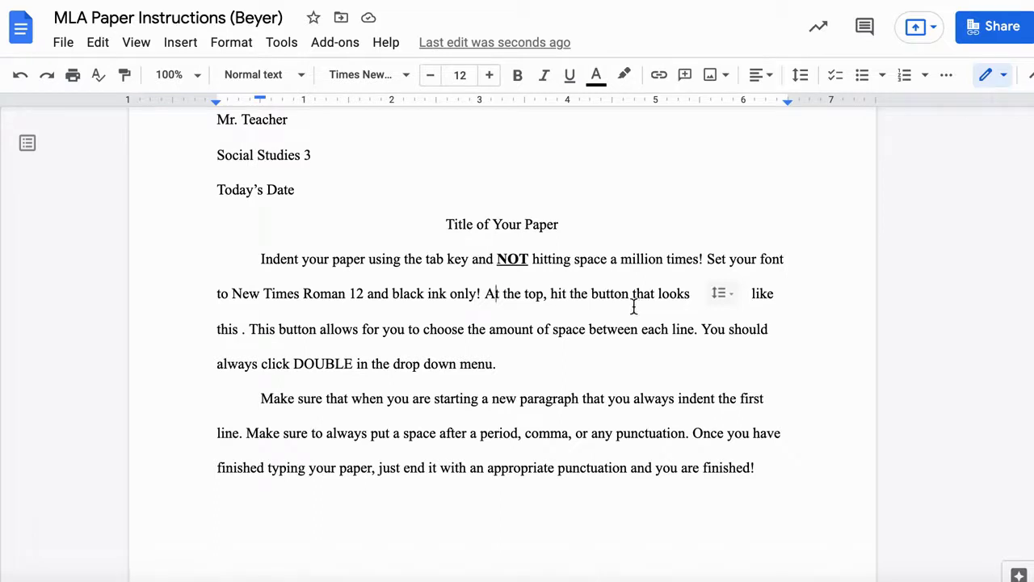
drag(261, 258, 551, 369)
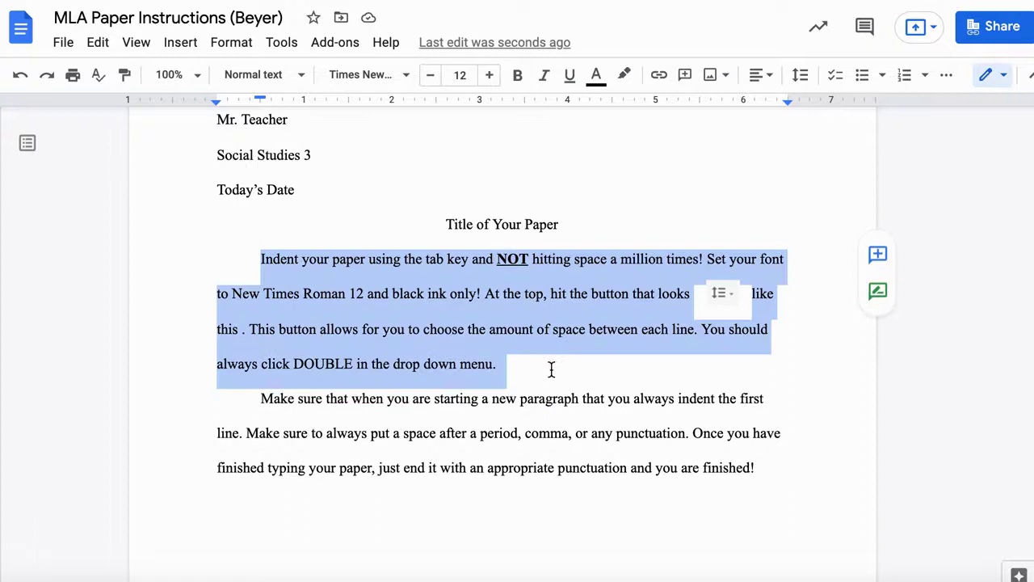
click(771, 78)
click(800, 77)
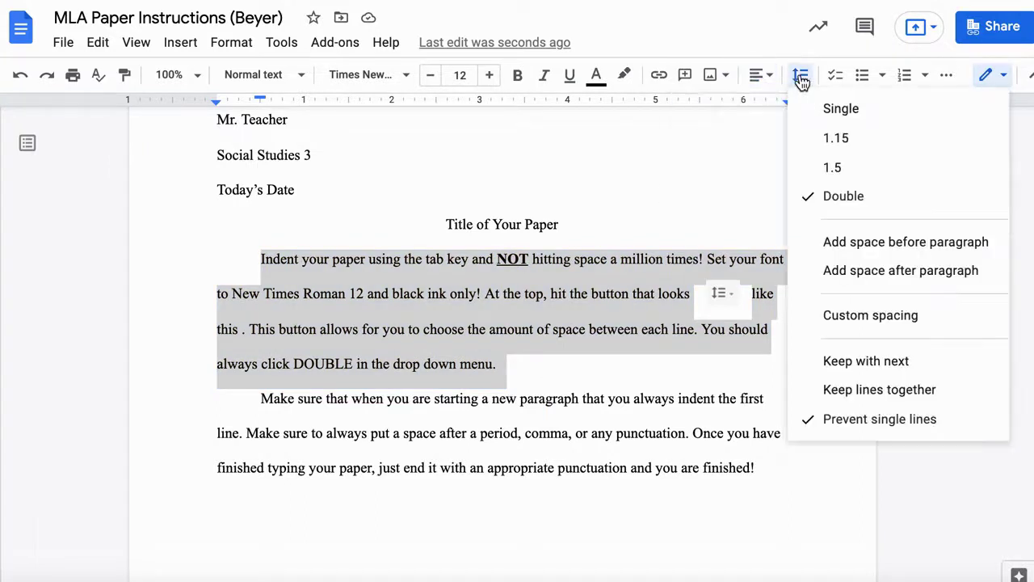
click(819, 108)
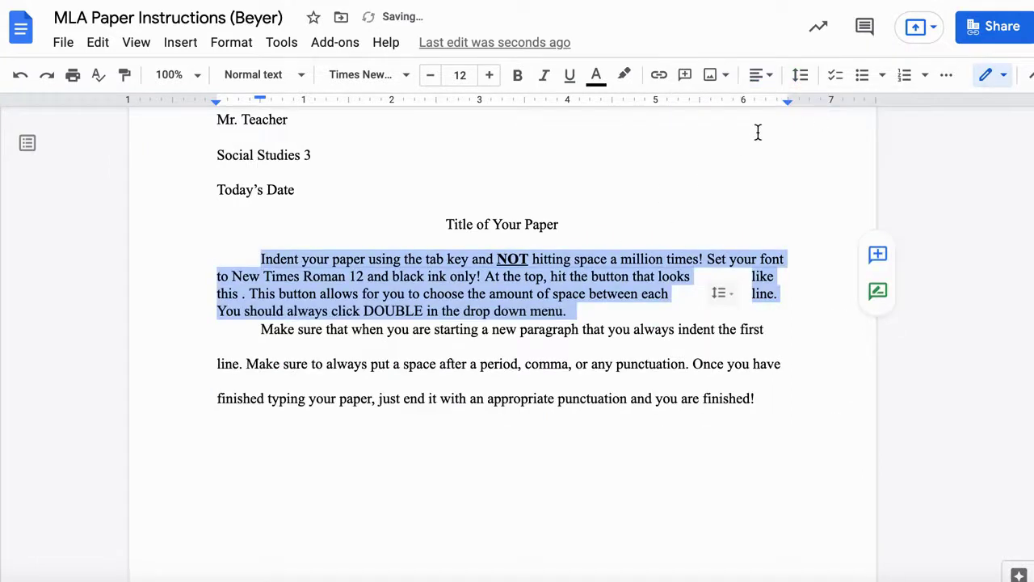
Set the first body paragraph's line spacing back to Double and deselect the text.
click(802, 80)
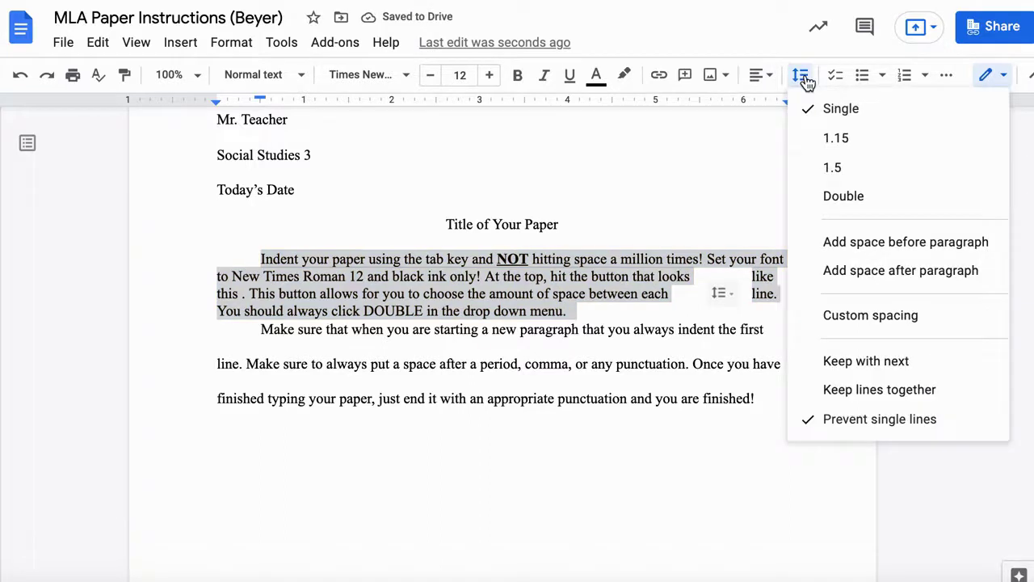
click(825, 195)
click(576, 356)
Remove the indent of the second body paragraph and indent its first line again with a single tab.
scroll(575, 357, down, 1)
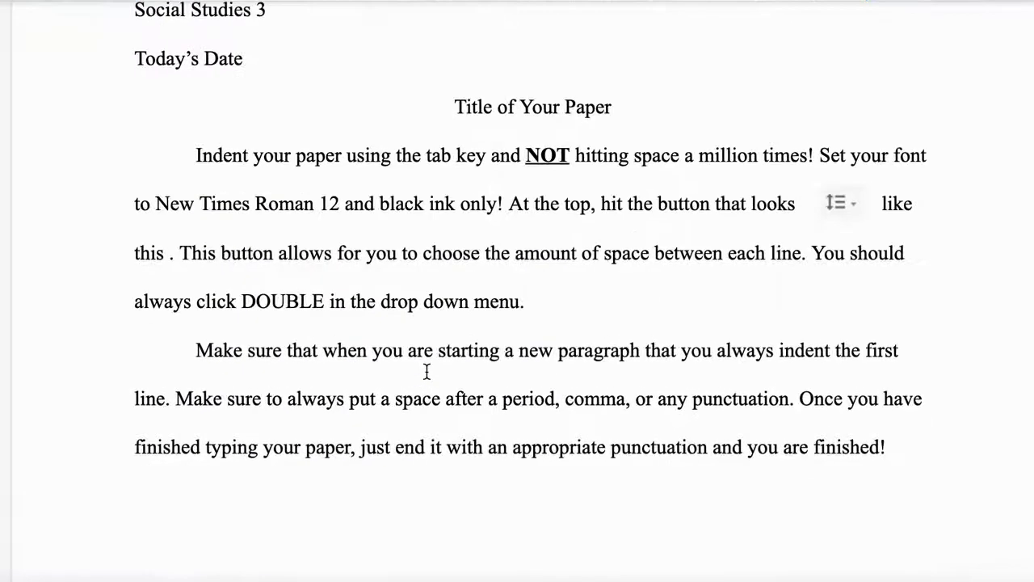
click(170, 354)
key(BackSpace)
key(Tab)
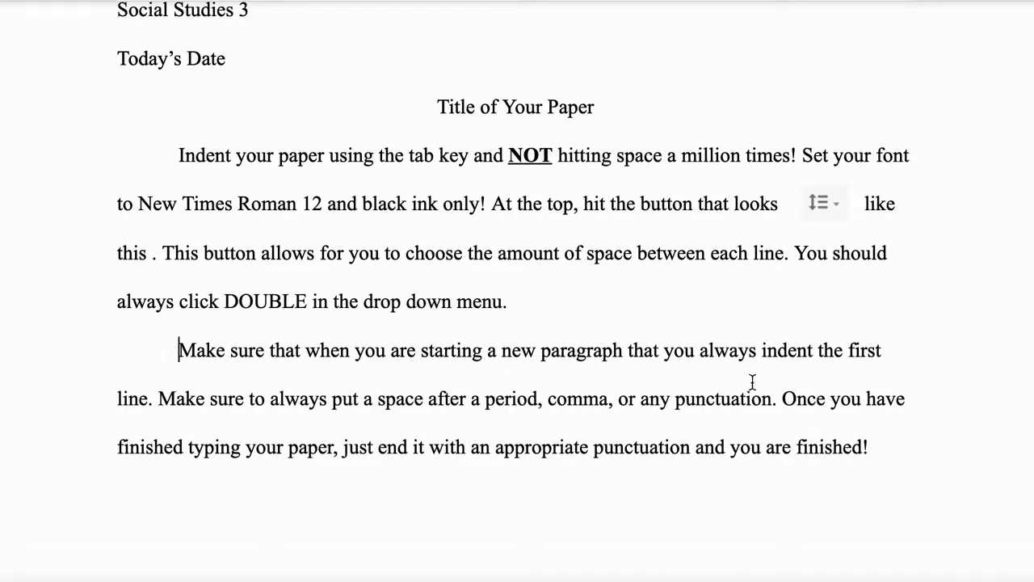
Highlight the second body paragraph's rules on spacing after punctuation and on ending the paper with appropriate punctuation.
scroll(554, 379, down, 1)
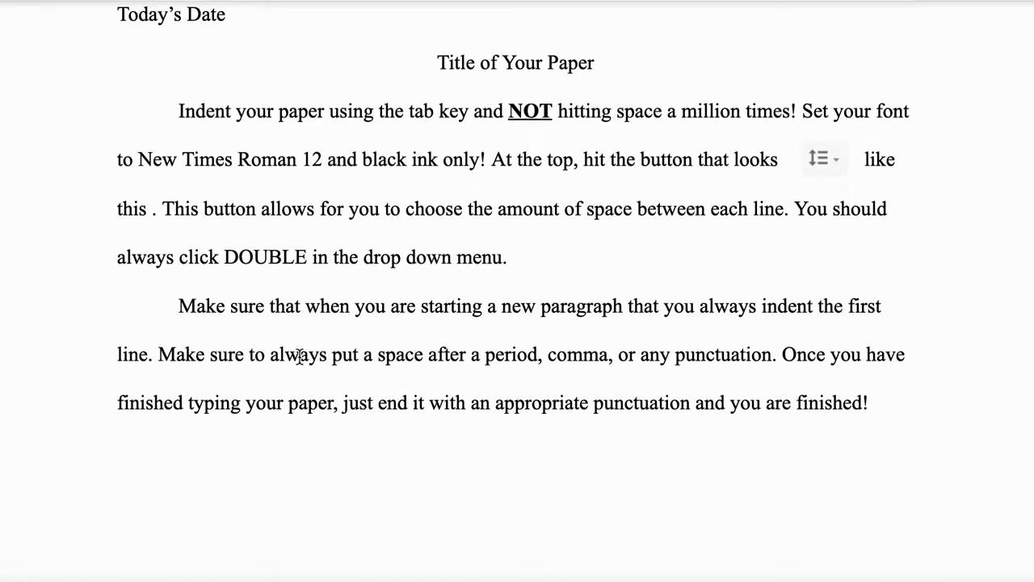
drag(425, 356, 716, 356)
click(716, 357)
click(783, 354)
drag(548, 404, 850, 393)
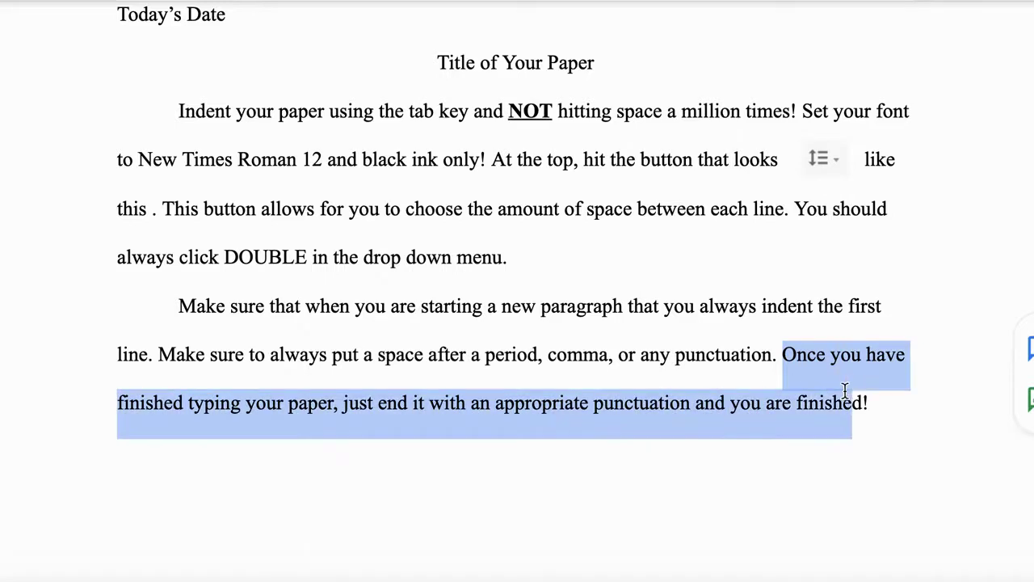
click(785, 404)
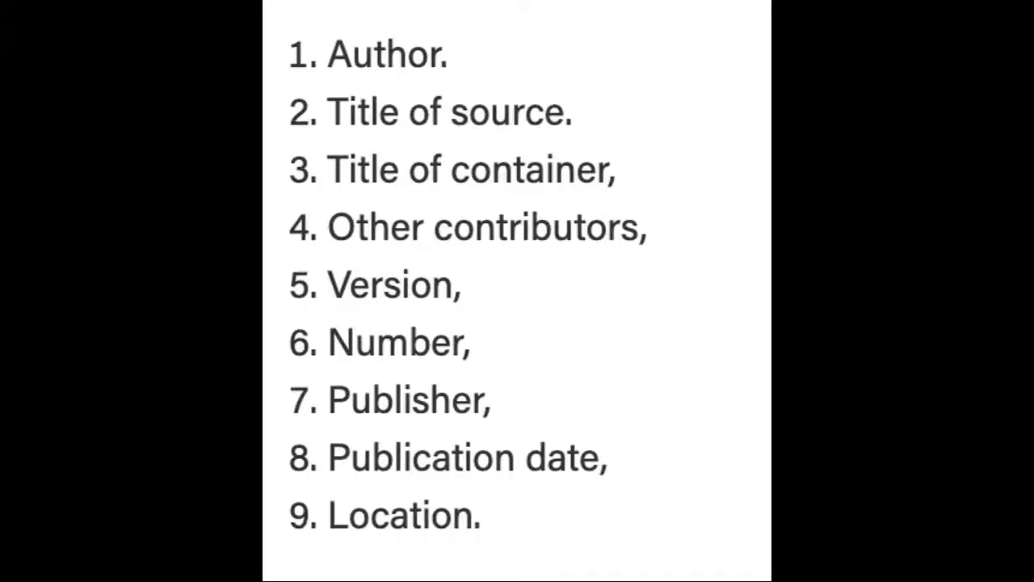
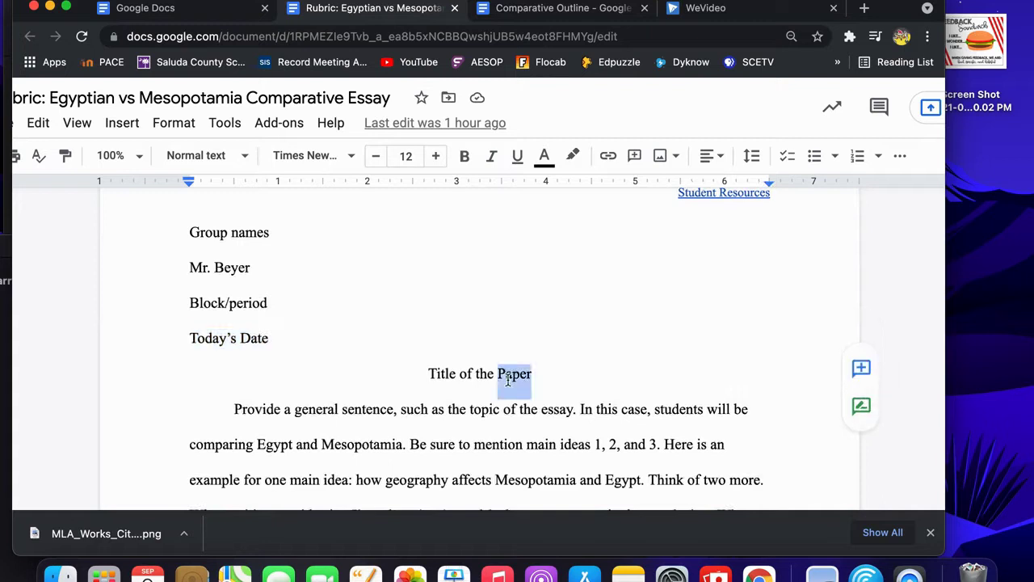
Review the rubric essay's introduction paragraph and highlight the word "geography" in its main idea example.
scroll(508, 381, down, 1)
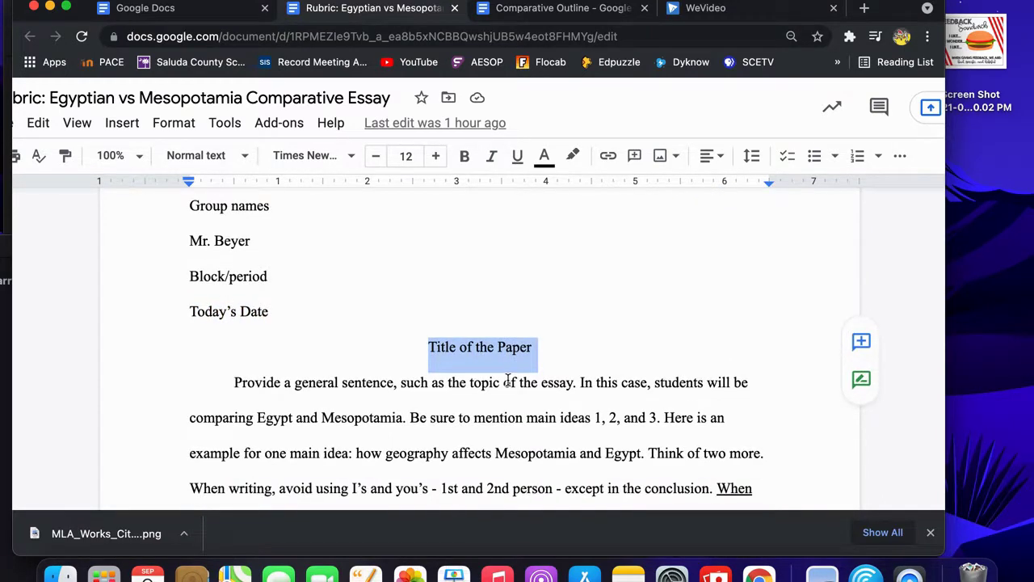
scroll(507, 381, down, 3)
click(505, 373)
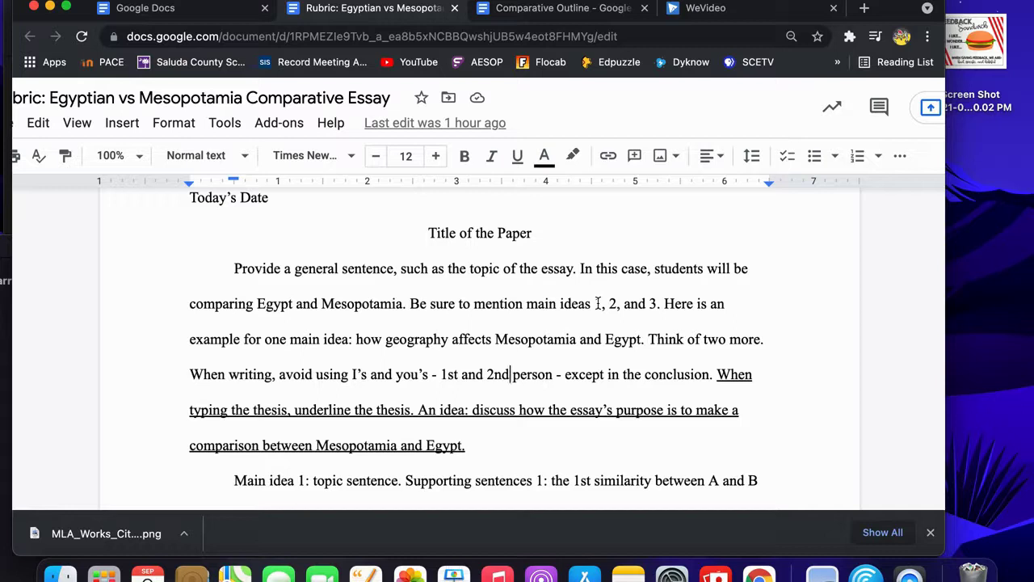
double_click(409, 341)
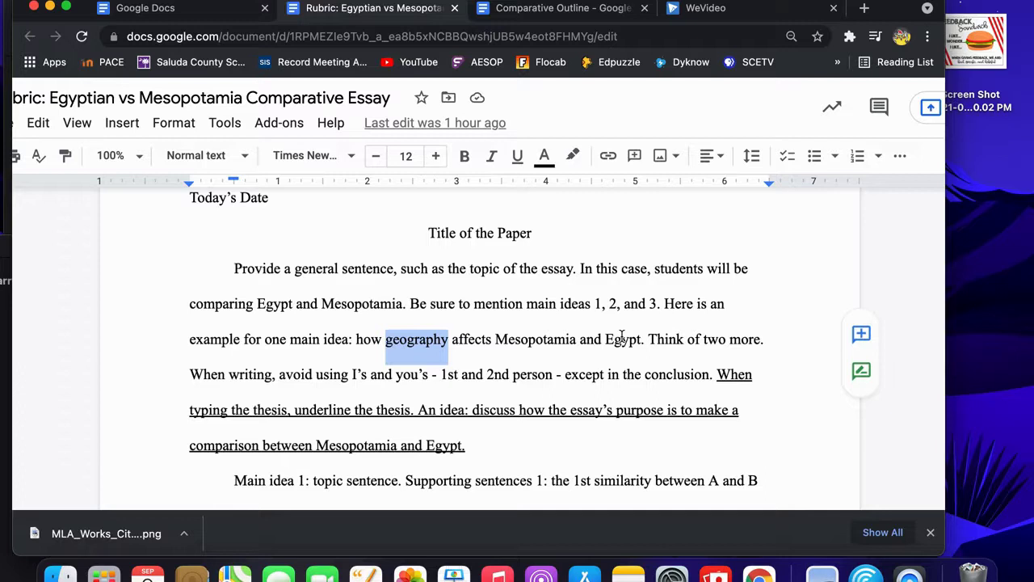
click(320, 409)
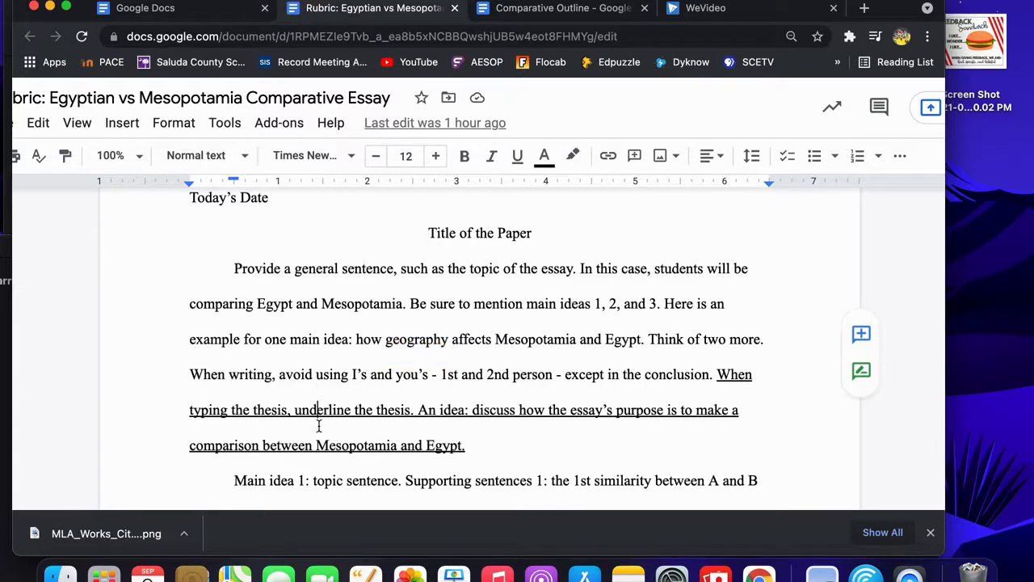
Highlight "avoid using I's and you's" and the word "conclusion" in the introduction to point out the 1st and 2nd person rule.
scroll(251, 375, up, 5)
drag(316, 378, 656, 382)
scroll(656, 382, right, 3)
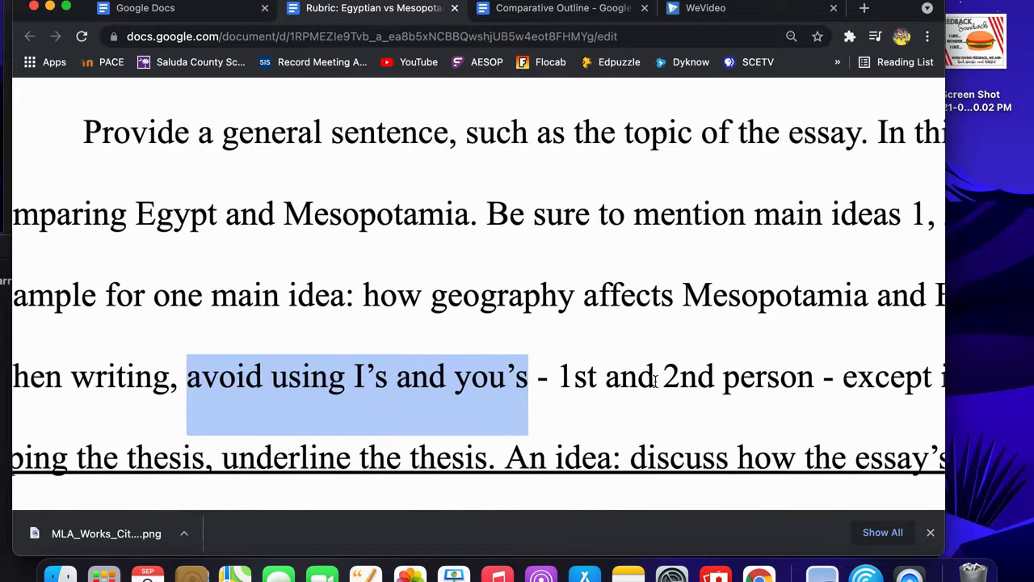
scroll(655, 381, right, 6)
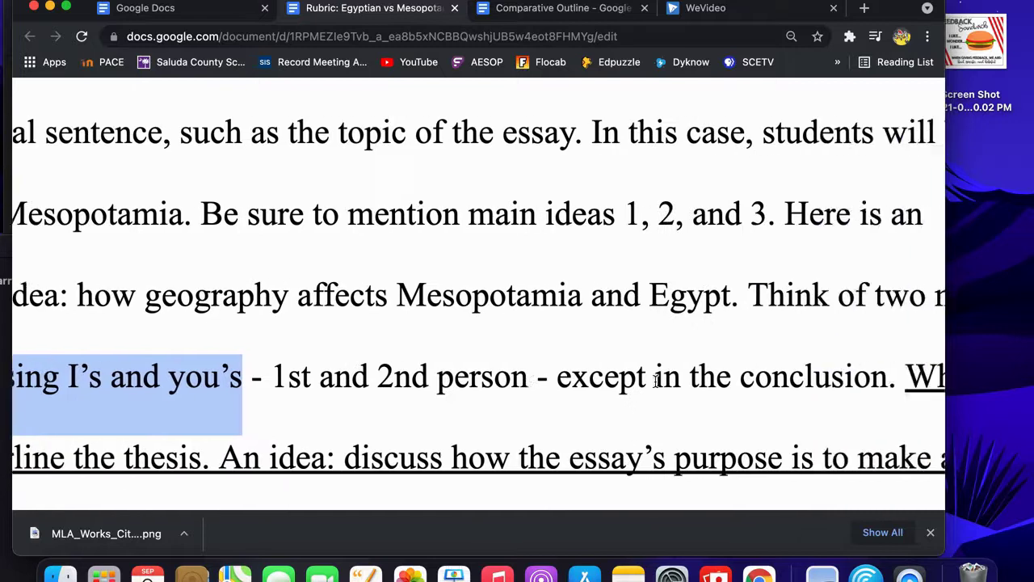
ctrl+scroll(655, 381, down, 2)
ctrl+scroll(656, 381, down, 2)
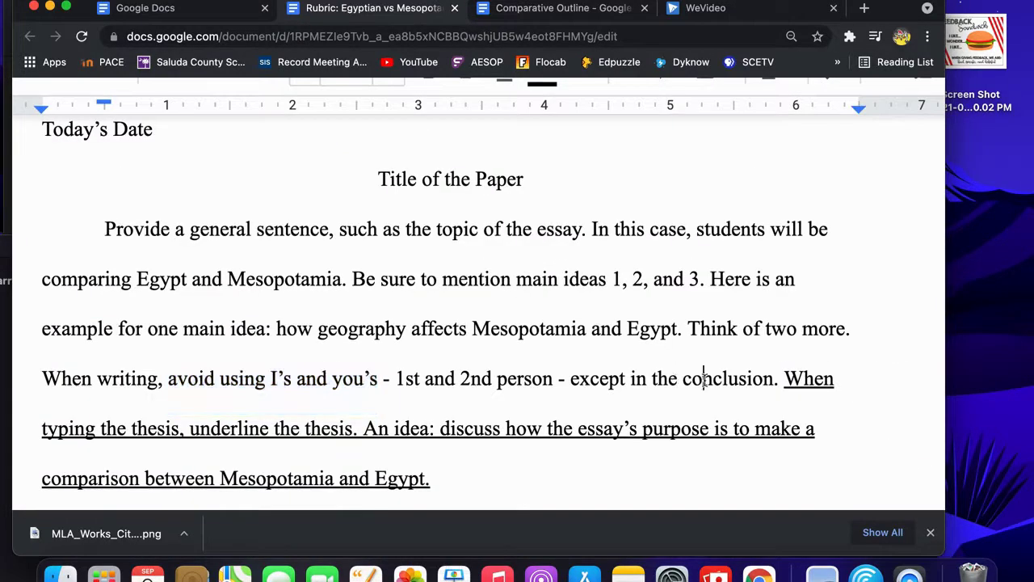
double_click(704, 380)
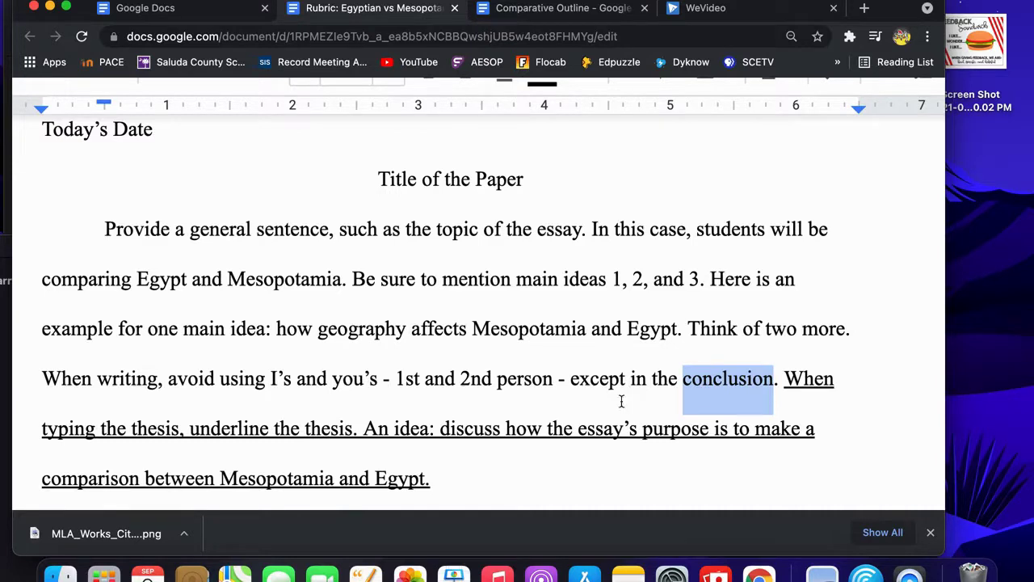
Highlight the underlined thesis idea "discuss how the essay's purpose is to make a comparison between Mesopotamia and Egypt.".
scroll(247, 398, down, 1)
scroll(247, 398, down, 2)
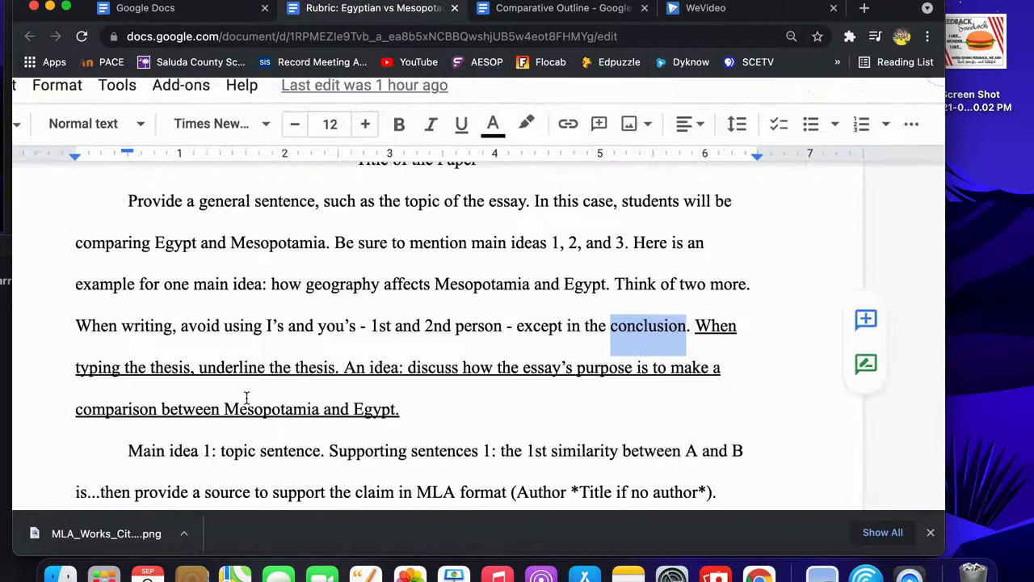
click(380, 333)
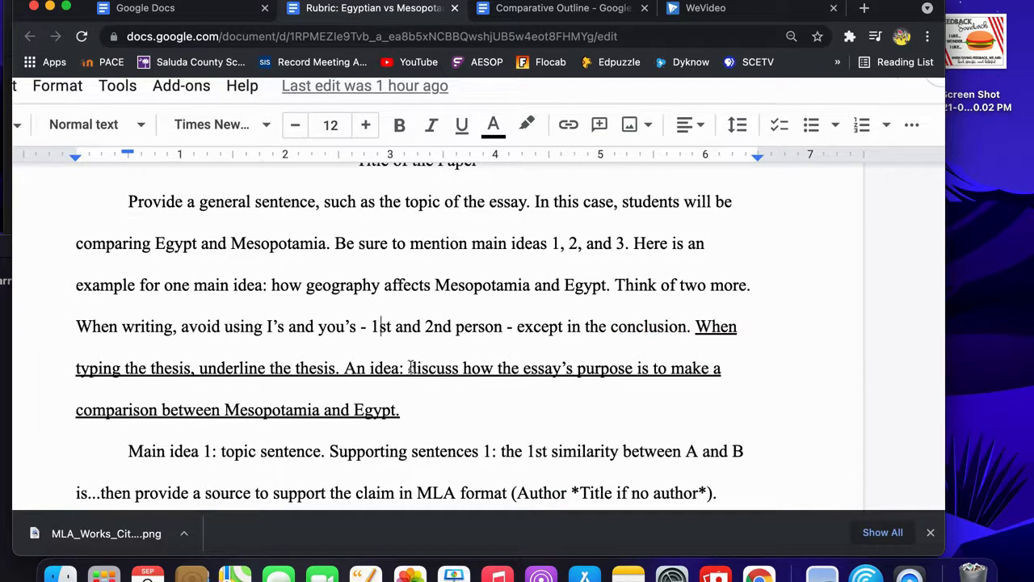
drag(408, 368, 424, 426)
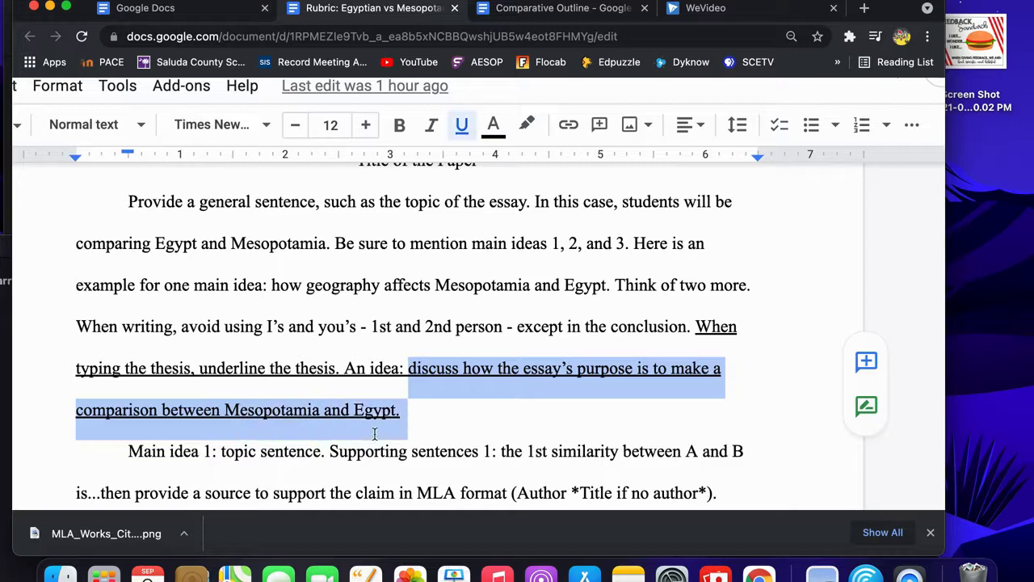
click(356, 432)
Highlight the "Main idea 1" topic sentence and the start of "Supporting sentences 1" in the first main idea paragraph.
scroll(356, 433, down, 3)
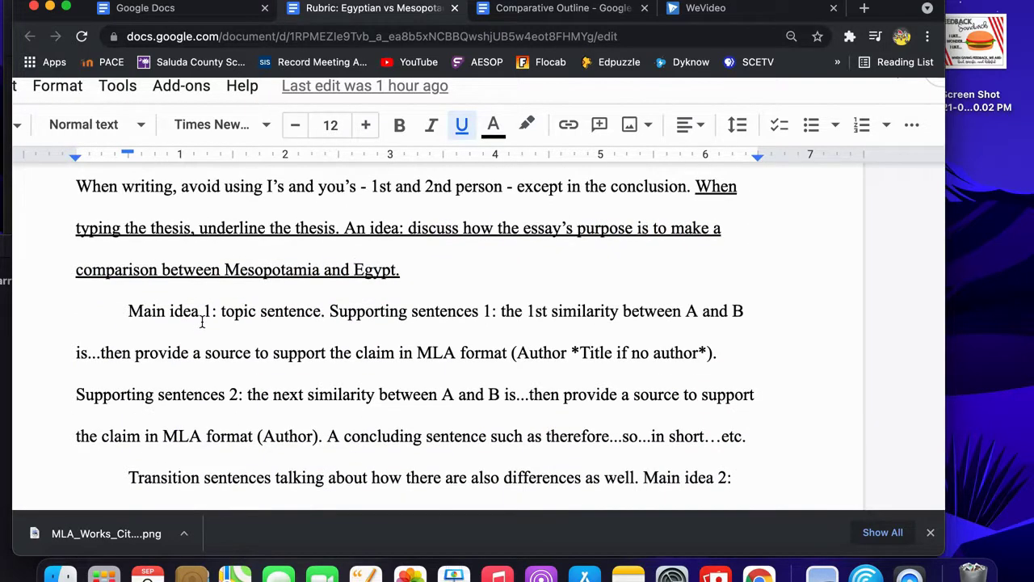
scroll(202, 314, down, 1)
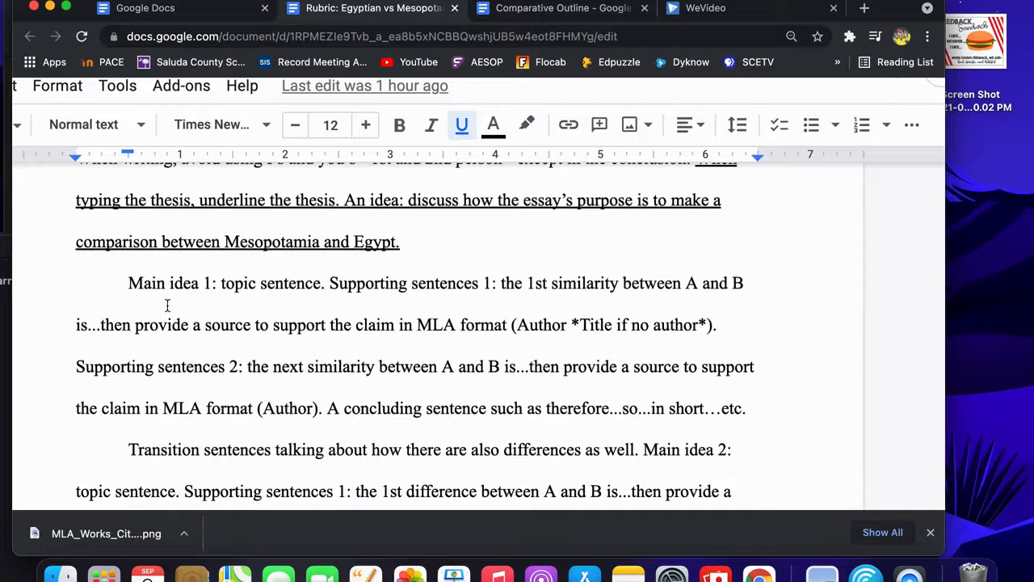
drag(131, 283, 245, 300)
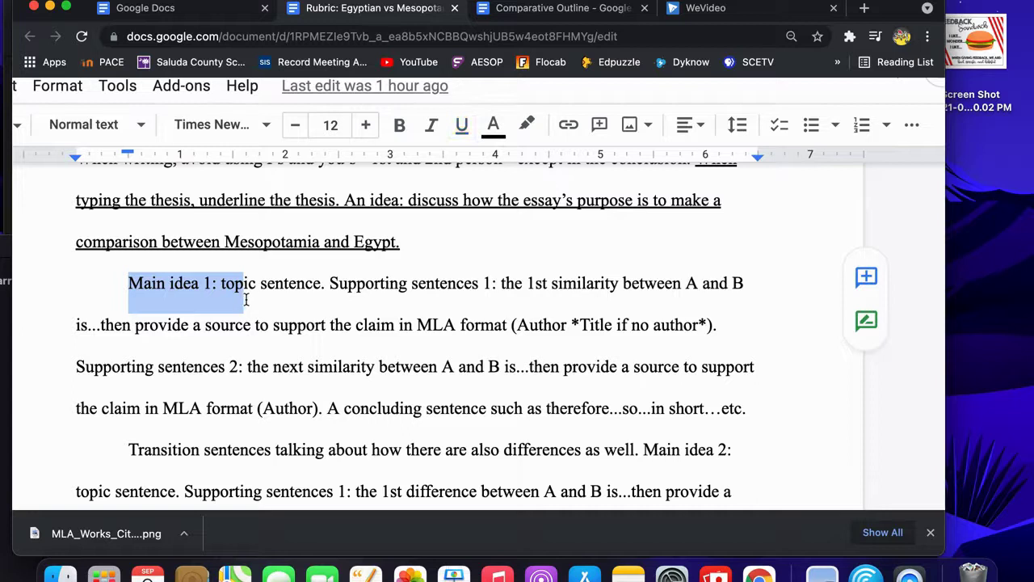
click(347, 284)
drag(329, 286, 566, 303)
Highlight the in-text citation example "(Author *Title if no author*)" in the Main idea 1 paragraph.
click(543, 328)
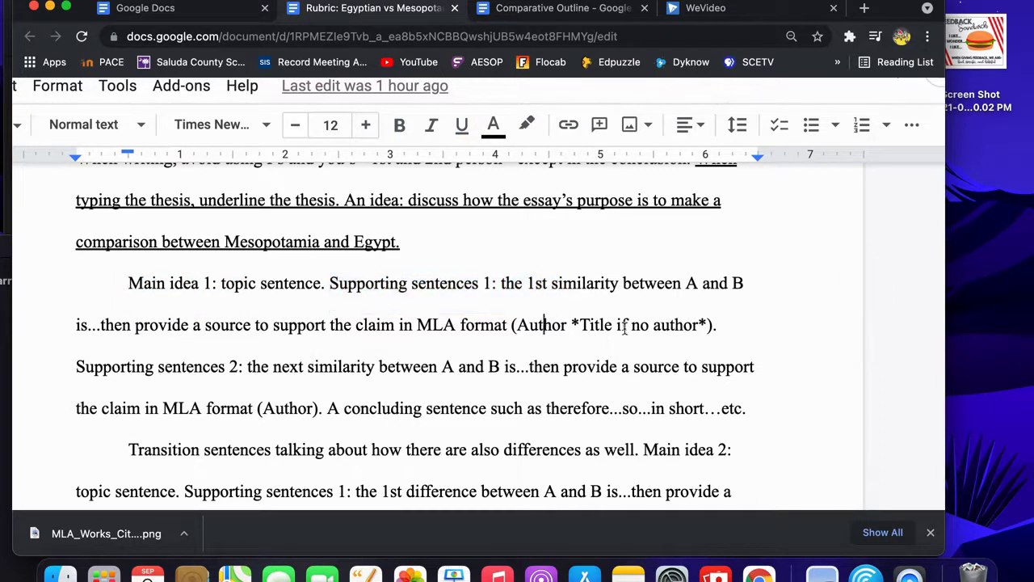
drag(713, 327, 511, 336)
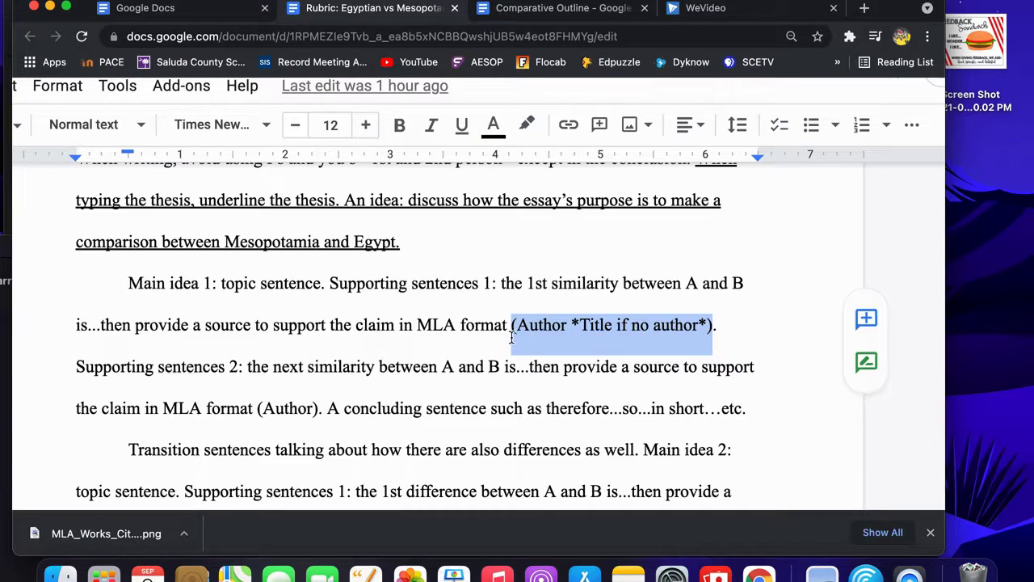
click(462, 407)
Highlight "A concluding sentence such as therefore" at the end of the Main idea 1 paragraph.
scroll(464, 403, down, 3)
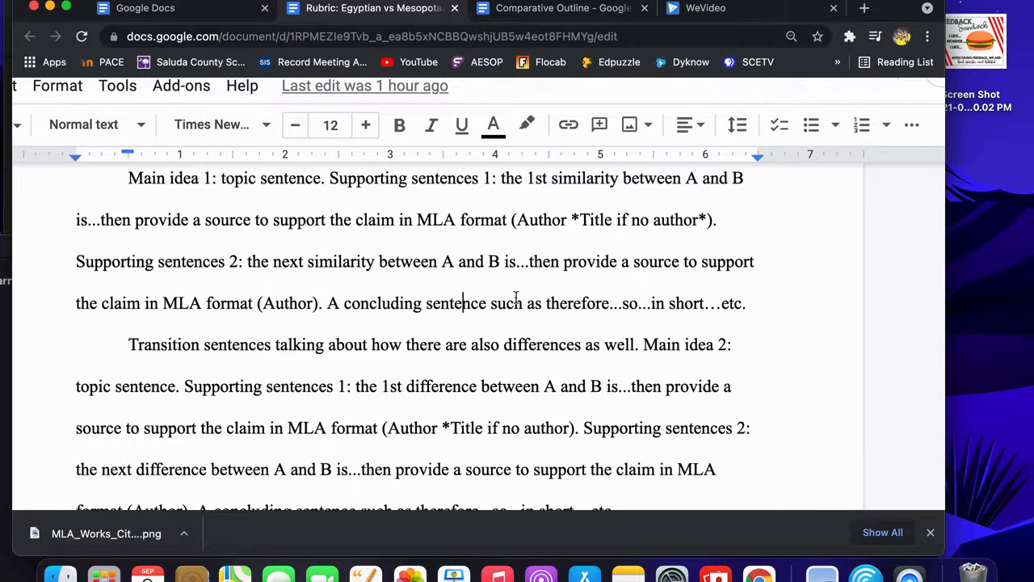
scroll(515, 298, down, 1)
scroll(516, 298, down, 1)
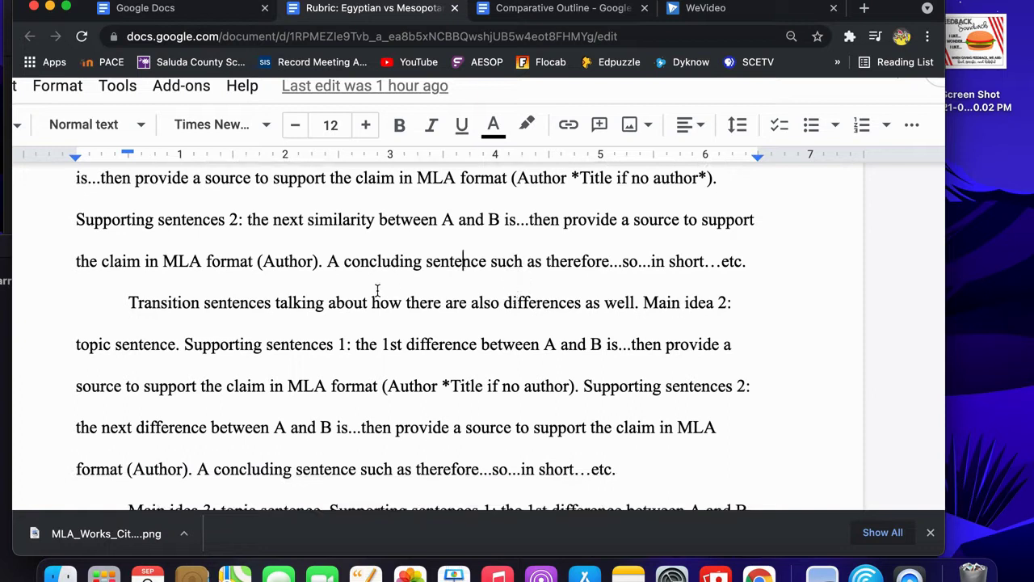
drag(328, 261, 588, 263)
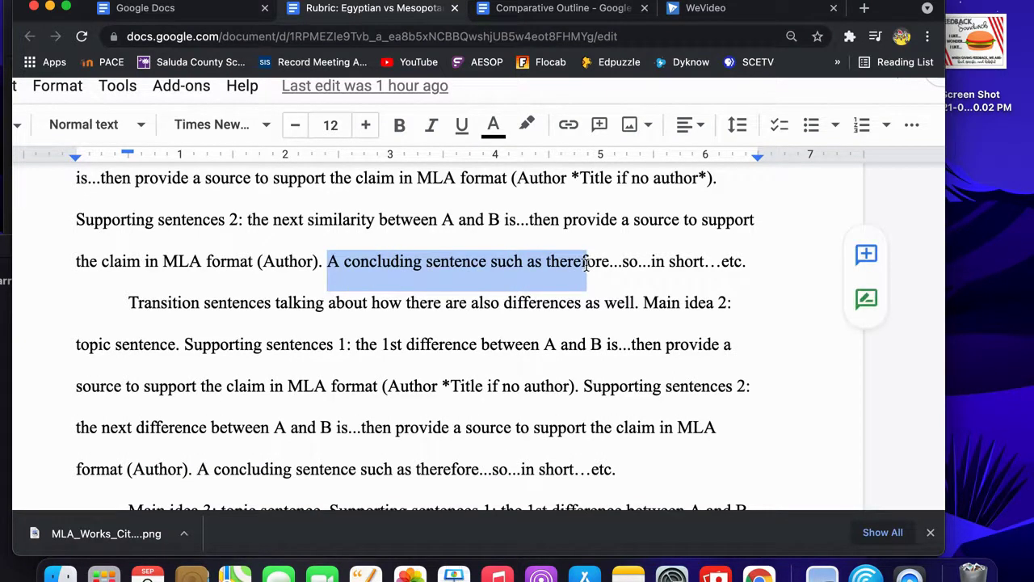
click(588, 263)
Highlight the word "similarity" in the Main idea 1 paragraph and move on to the Main idea 2 transition sentences.
scroll(588, 263, down, 1)
scroll(588, 263, up, 3)
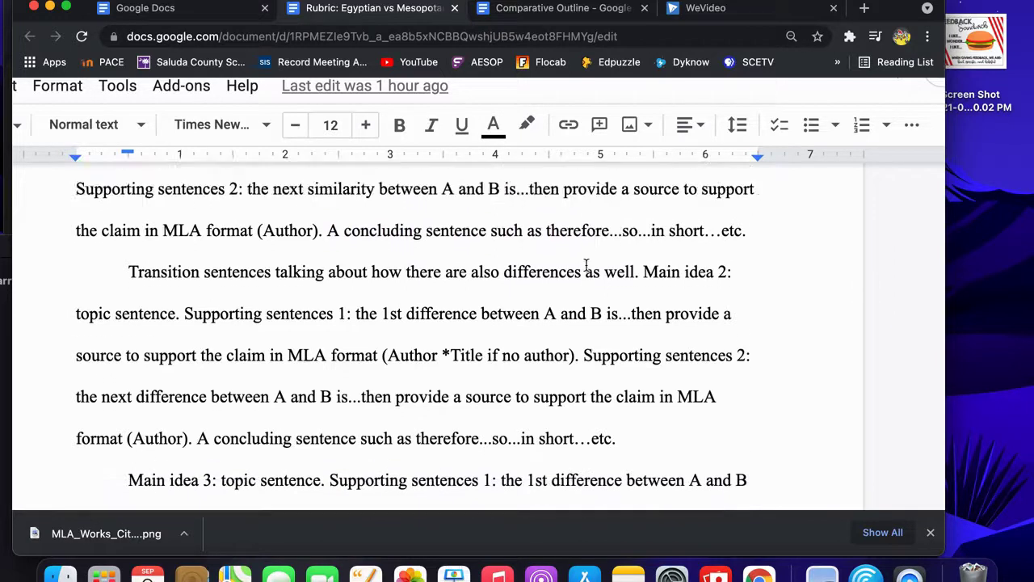
scroll(517, 267, up, 1)
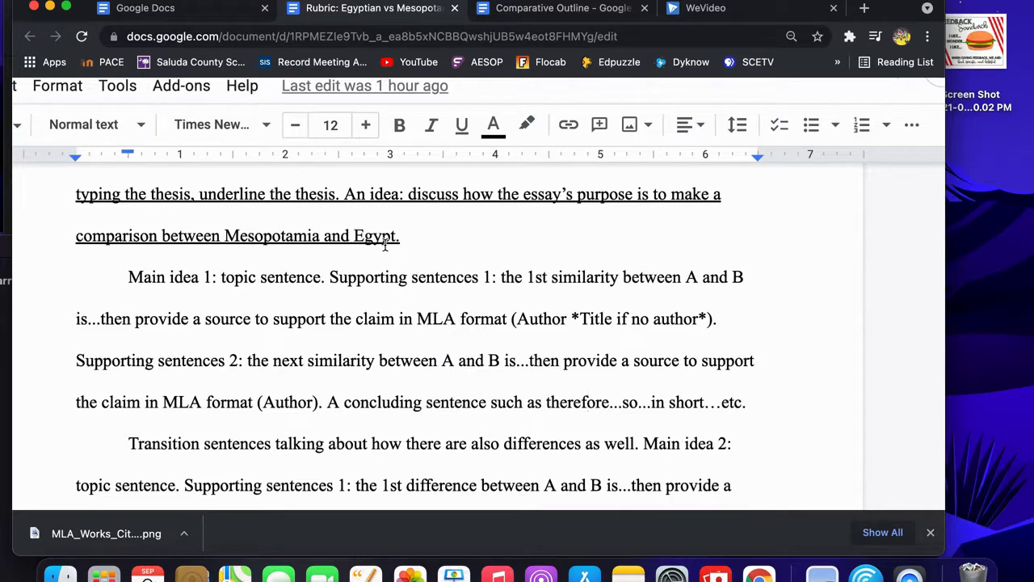
double_click(569, 278)
scroll(570, 277, down, 5)
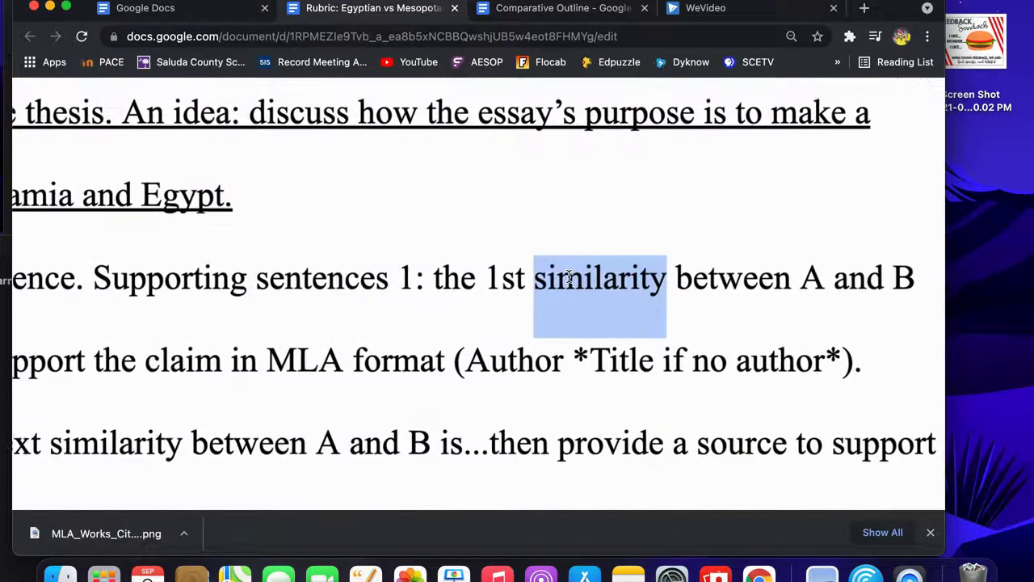
scroll(570, 277, down, 5)
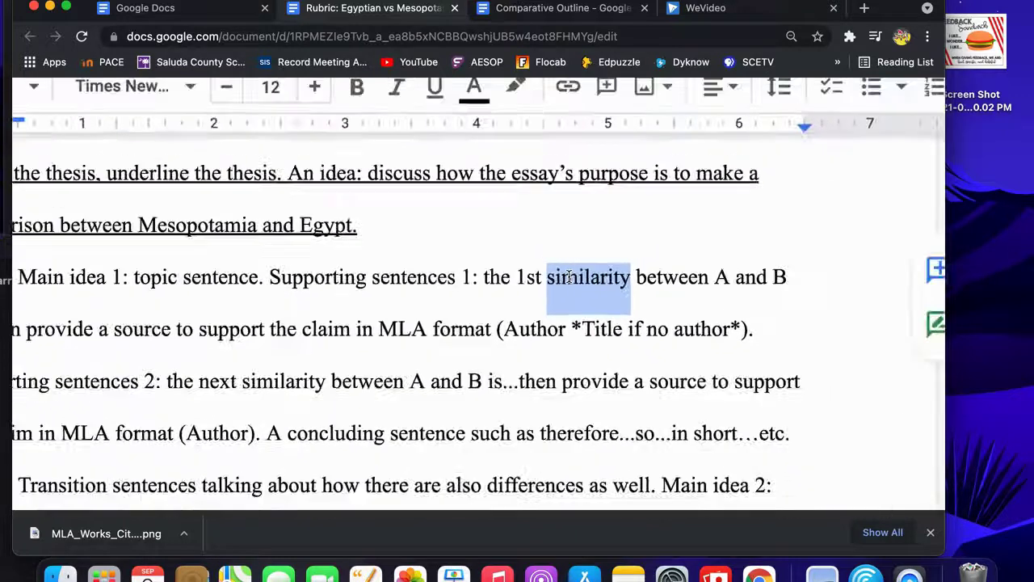
scroll(570, 277, down, 3)
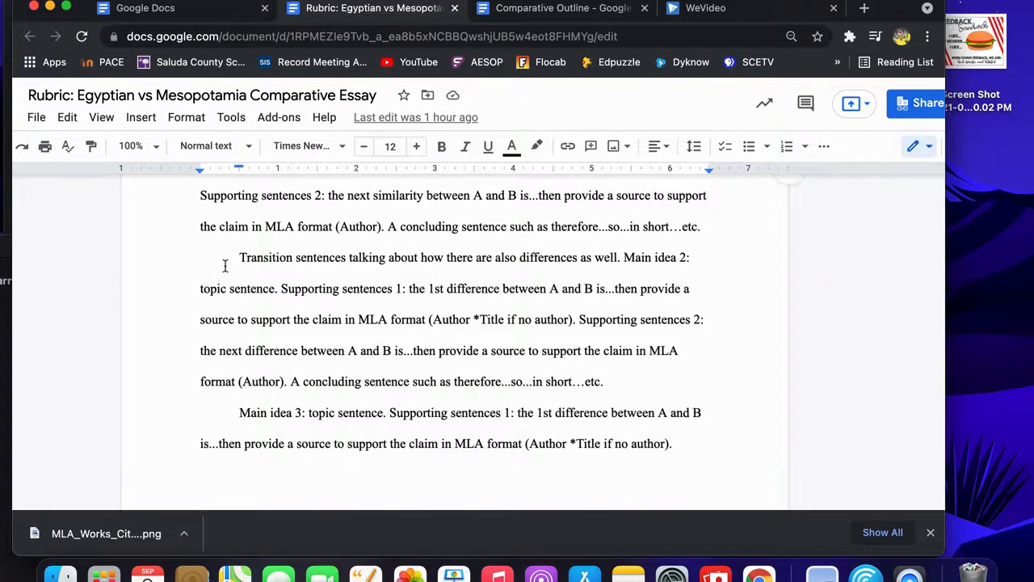
Highlight the transition sentence about differences at the start of the Main idea 2 paragraph.
drag(231, 259, 627, 258)
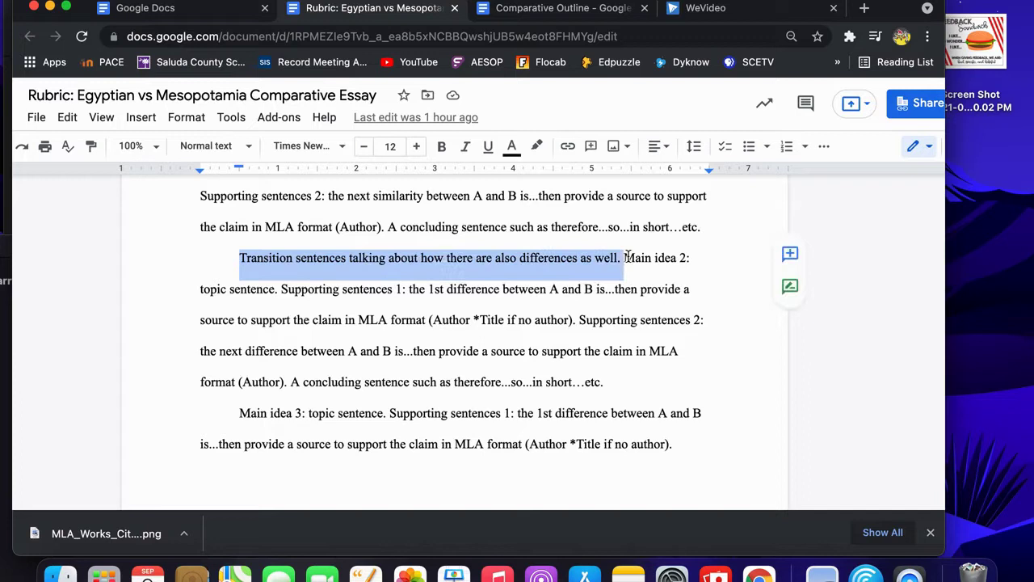
scroll(628, 257, down, 1)
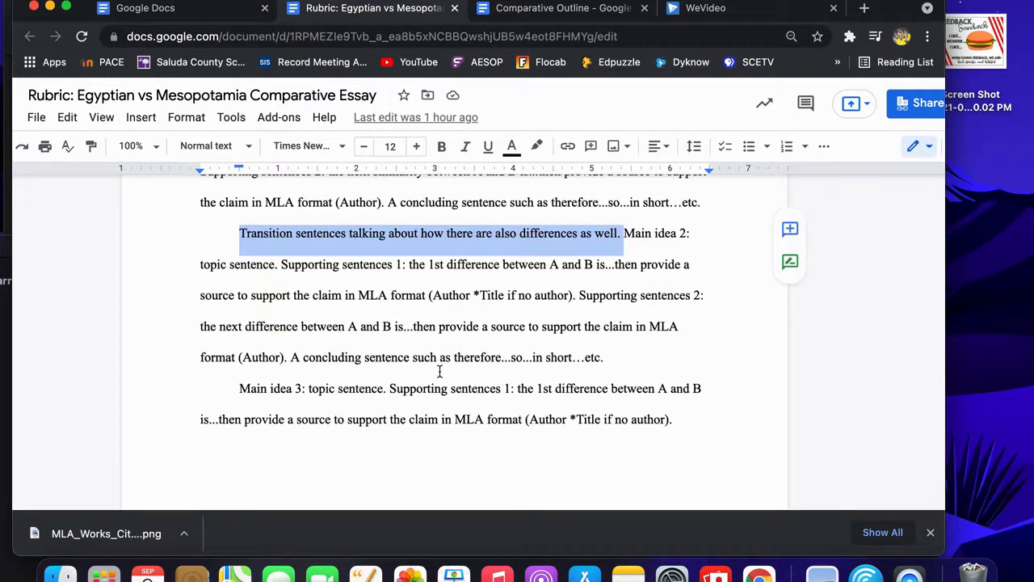
Examine the conclusion paragraph guidelines, enlarging the text so its full lines can be read.
scroll(440, 371, down, 10)
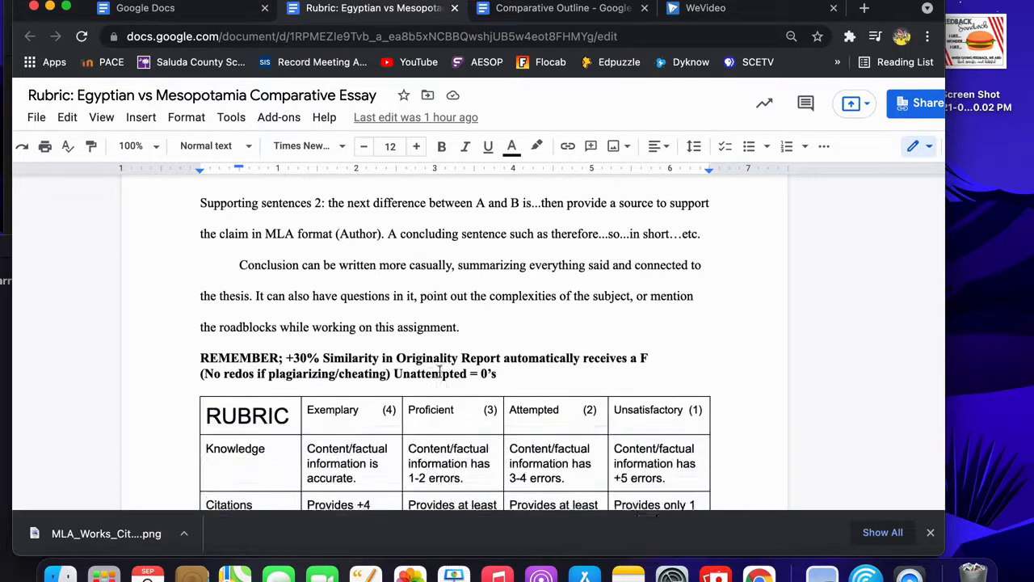
scroll(439, 371, down, 1)
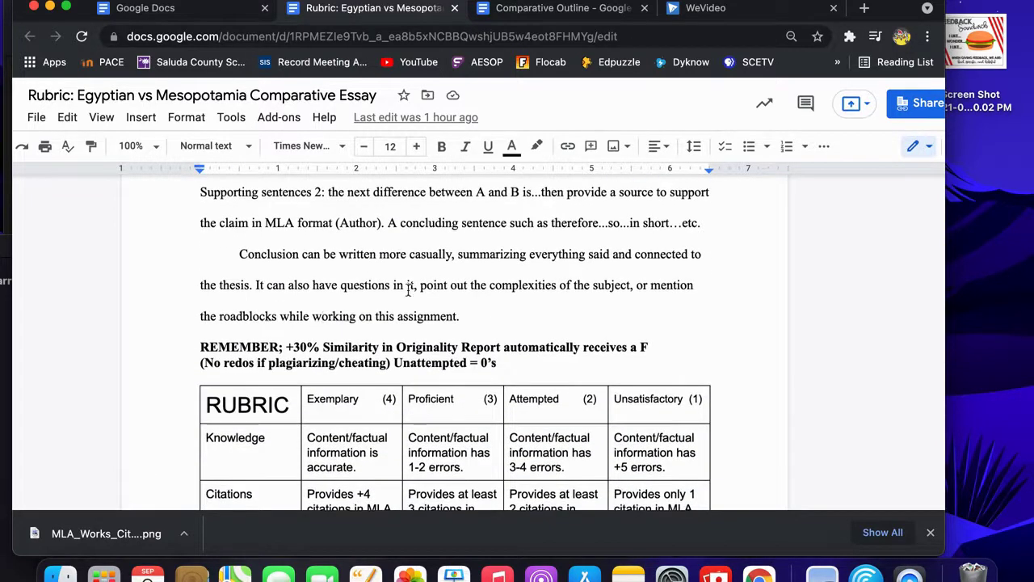
ctrl+scroll(612, 278, up, 3)
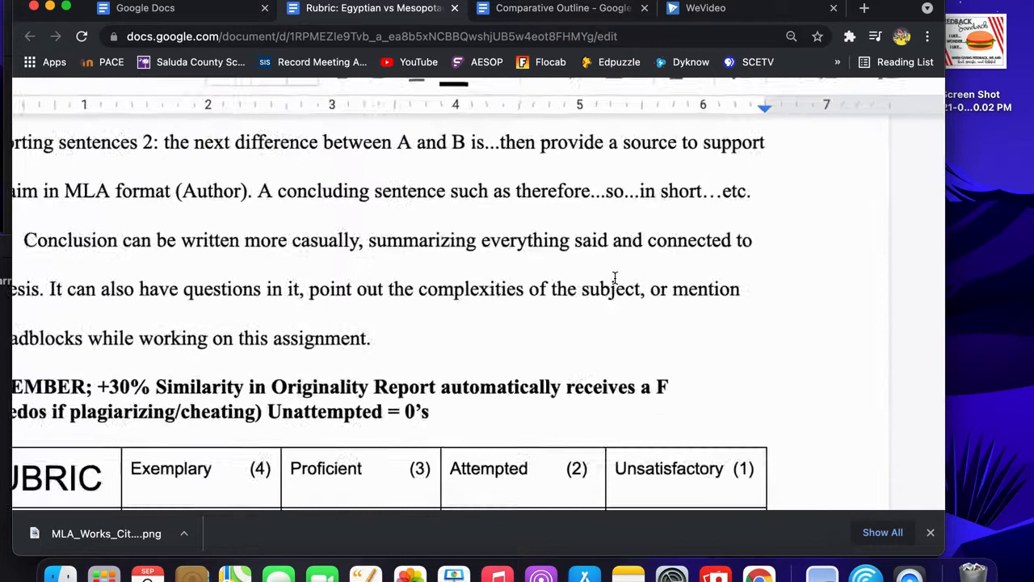
scroll(615, 278, left, 3)
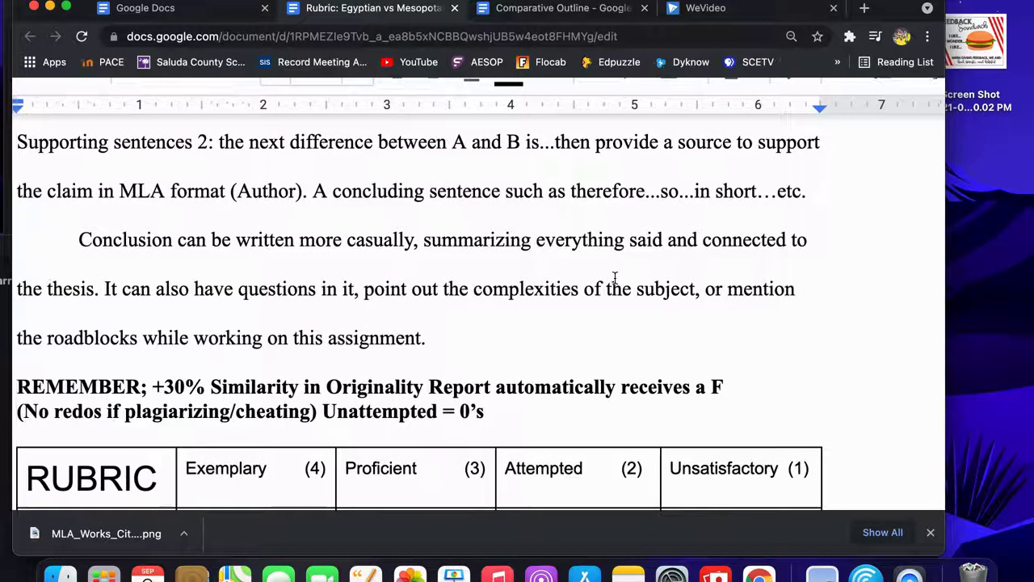
scroll(614, 278, left, 2)
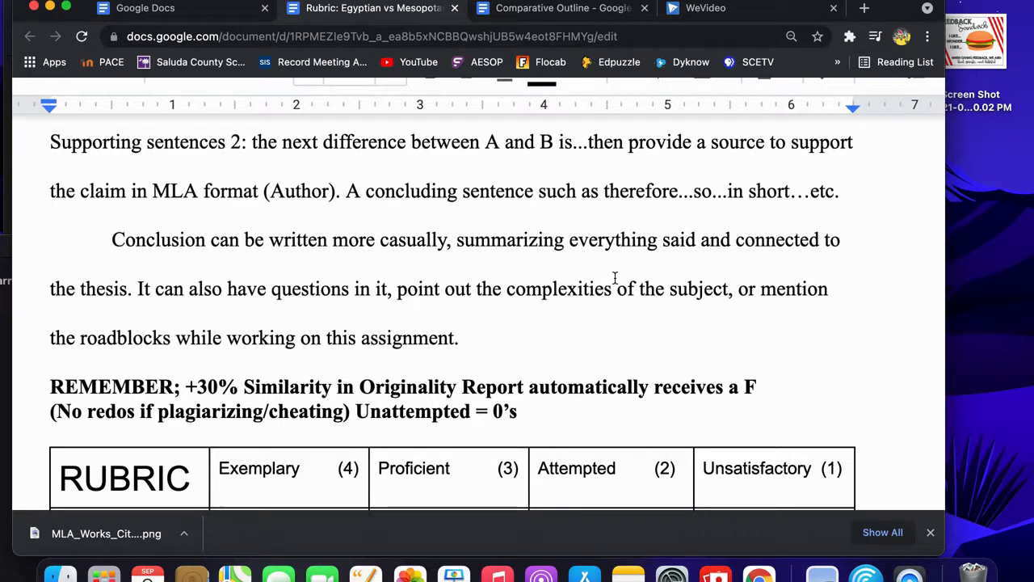
scroll(612, 278, down, 2)
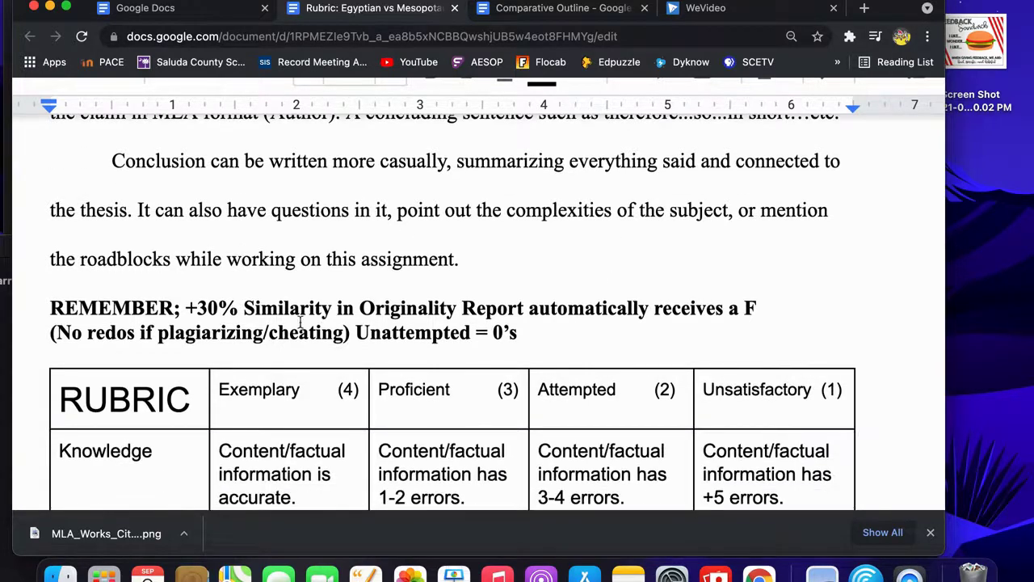
Review the plagiarism reminder and the RUBRIC table's criteria rows from Knowledge to Writing Mechanics.
click(270, 333)
scroll(389, 319, down, 5)
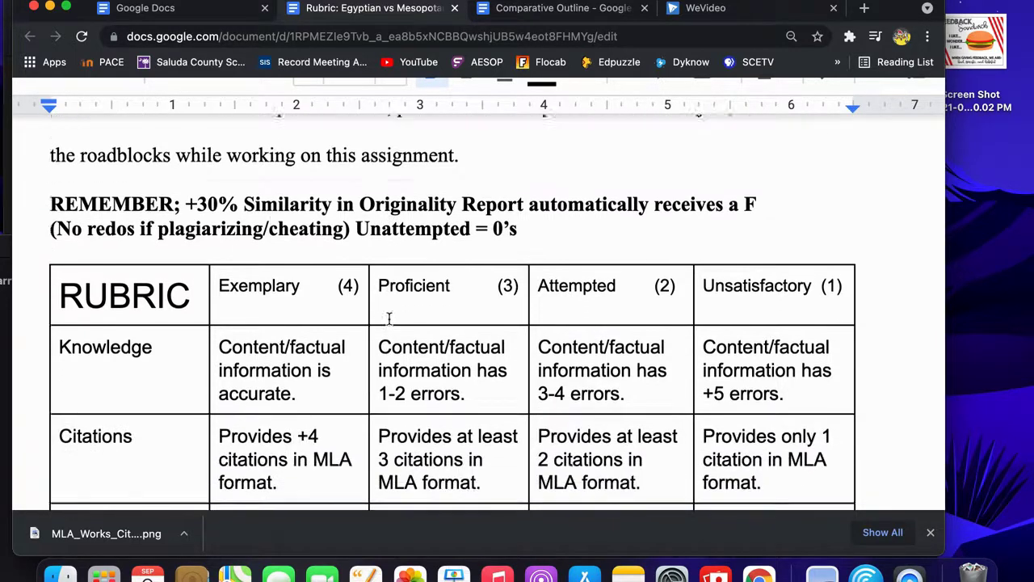
scroll(389, 320, down, 3)
scroll(388, 319, down, 2)
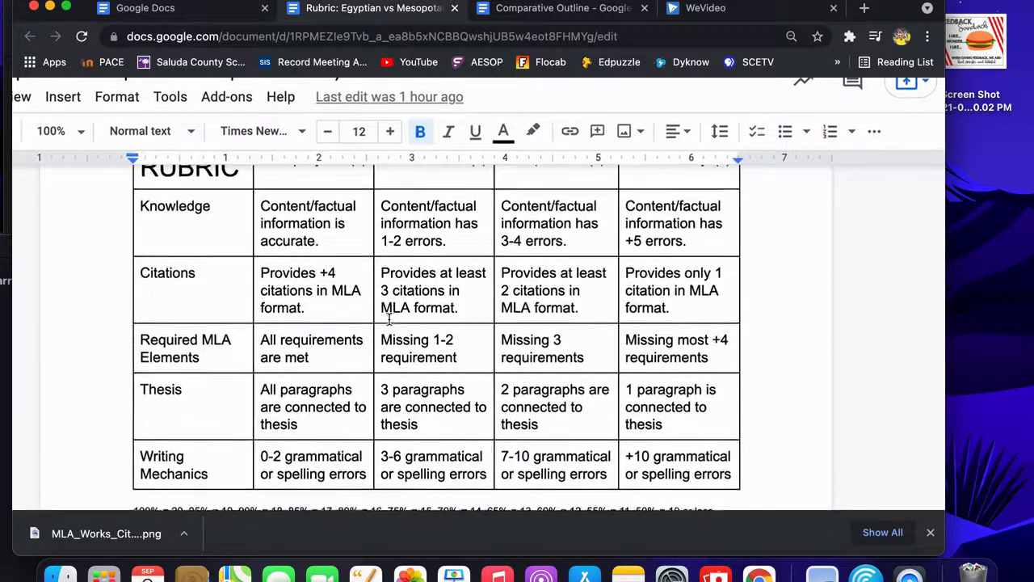
scroll(388, 319, up, 1)
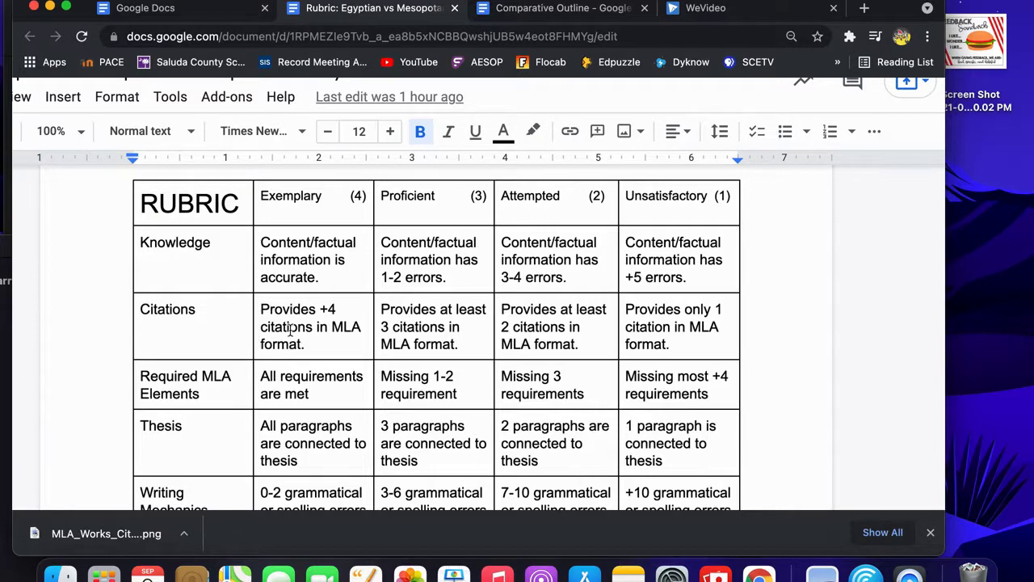
Highlight the word "MLA" in the Exemplary cell of the Citations row and view the Required MLA Elements row.
scroll(292, 328, up, 3)
double_click(404, 321)
scroll(404, 318, down, 3)
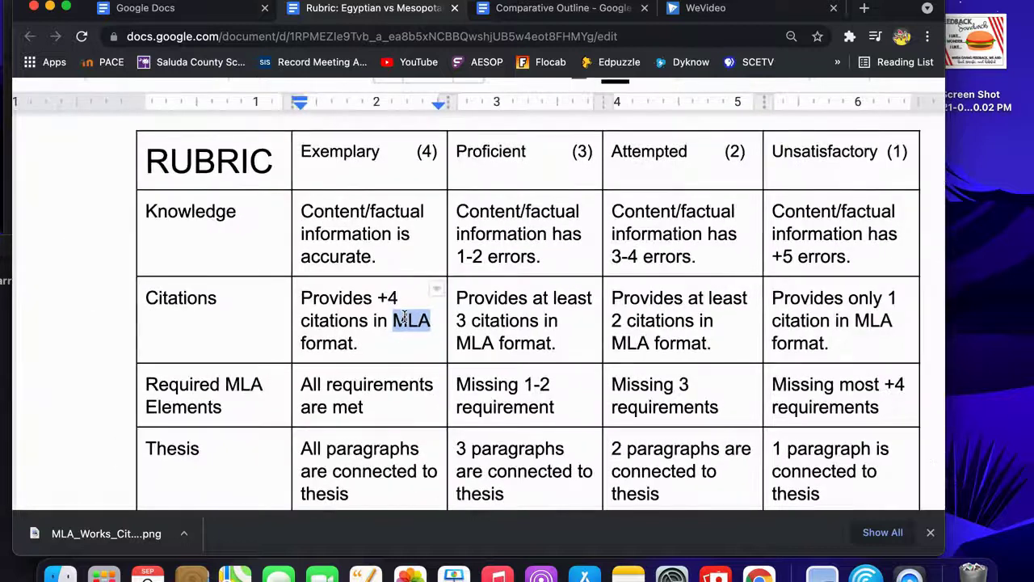
scroll(404, 318, down, 2)
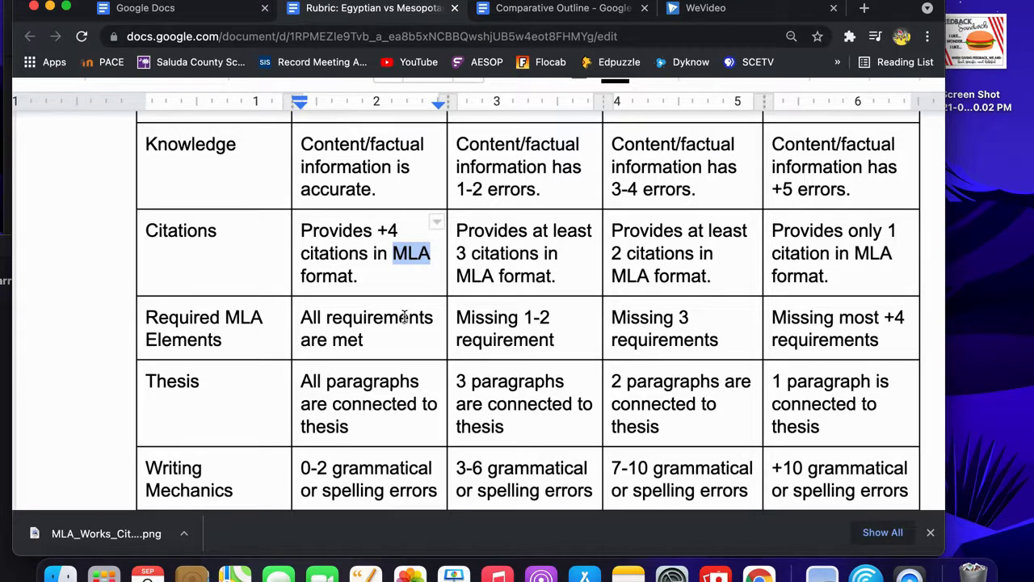
Highlight "connected" in the Thesis row and "grammatical" in the Writing Mechanics row, both in the Exemplary column.
double_click(354, 404)
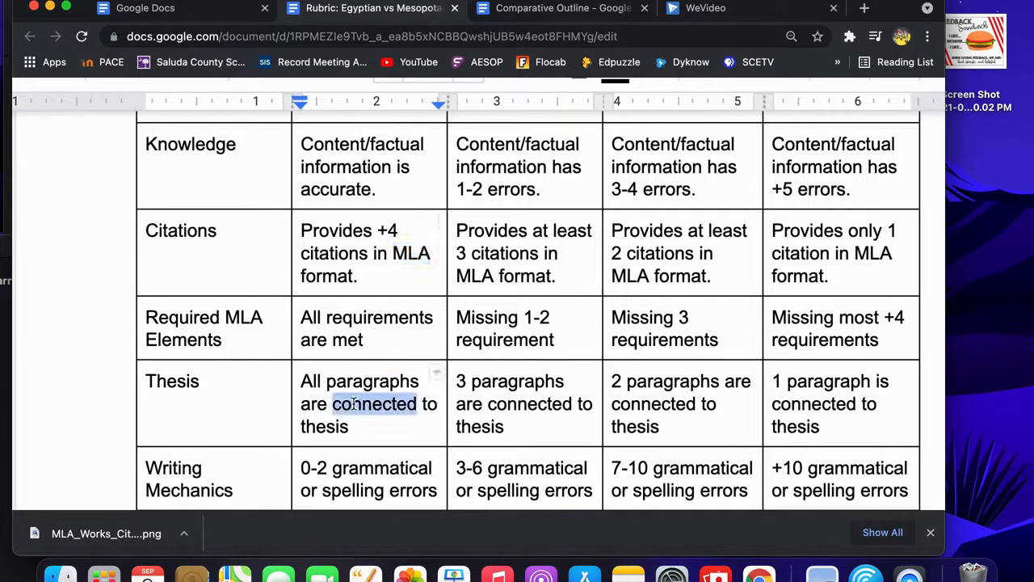
scroll(354, 404, down, 2)
double_click(354, 404)
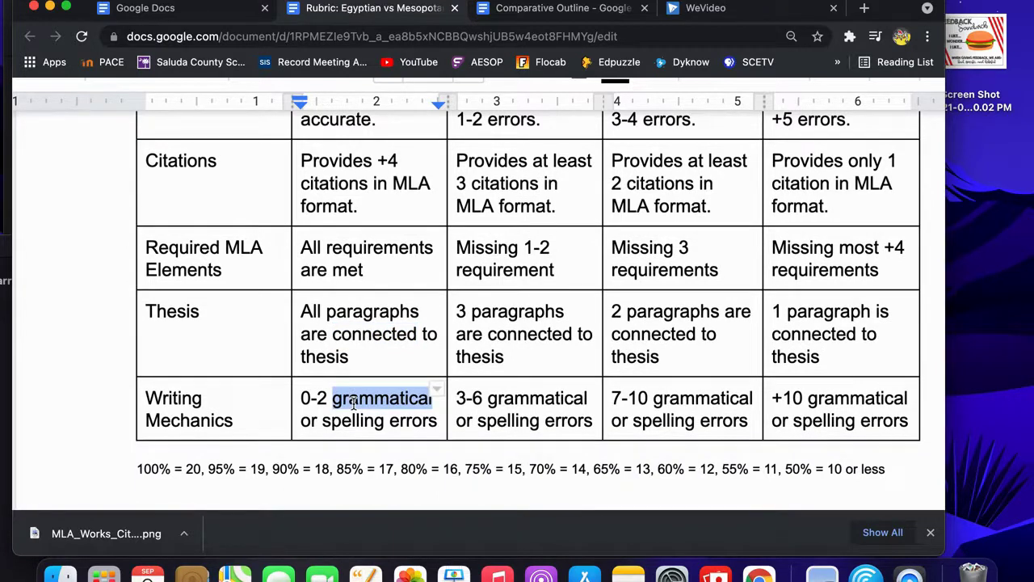
key(super+0)
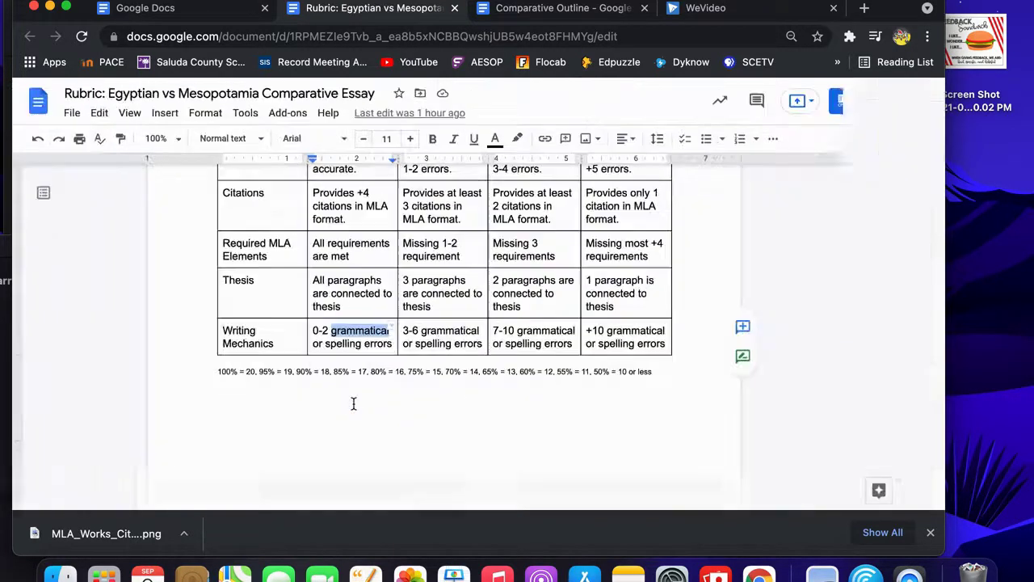
Switch to the Comparative Outline document and review its introduction, thesis and first paragraph sections.
click(540, 10)
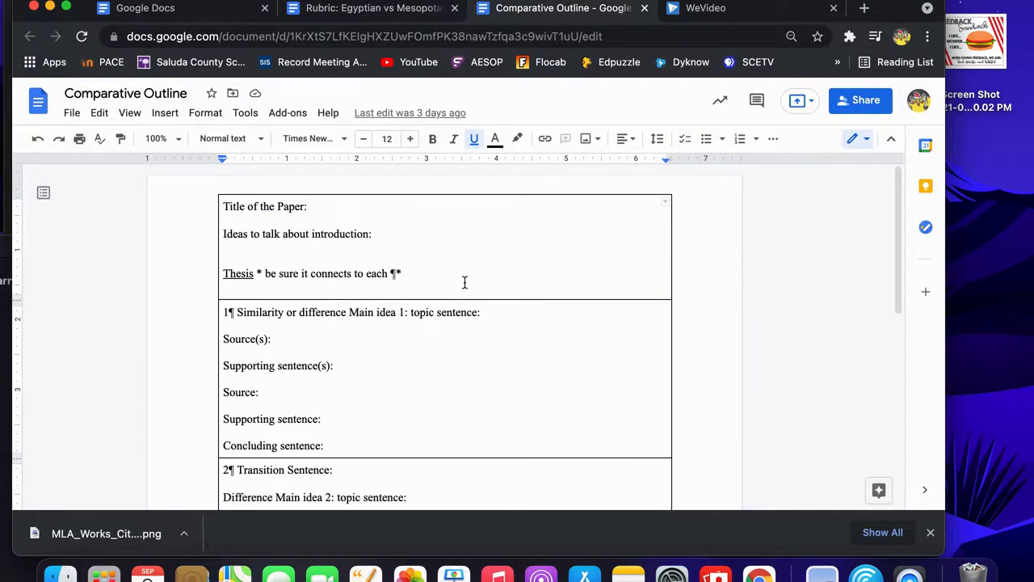
scroll(378, 262, down, 2)
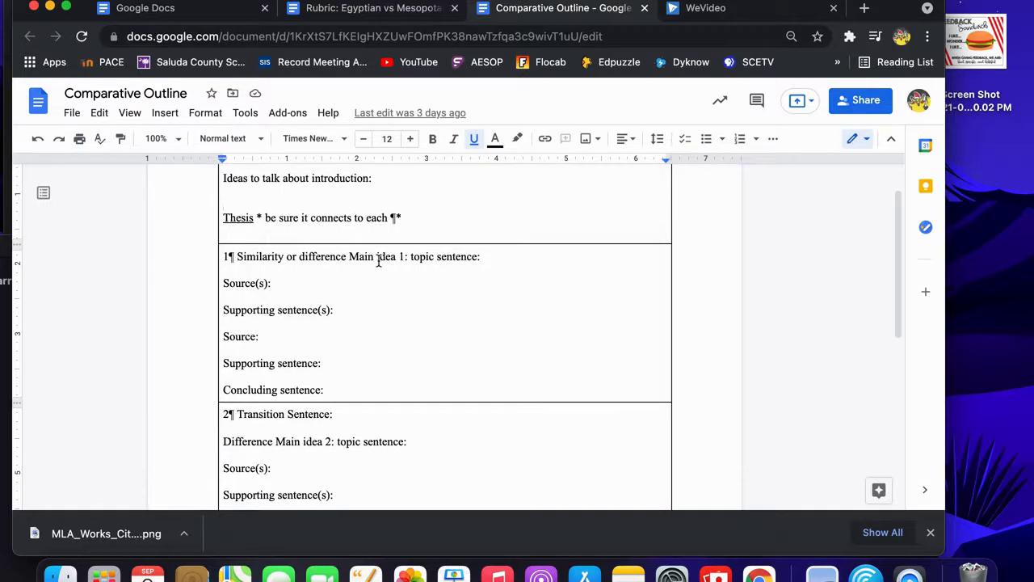
scroll(378, 260, down, 2)
scroll(378, 260, up, 1)
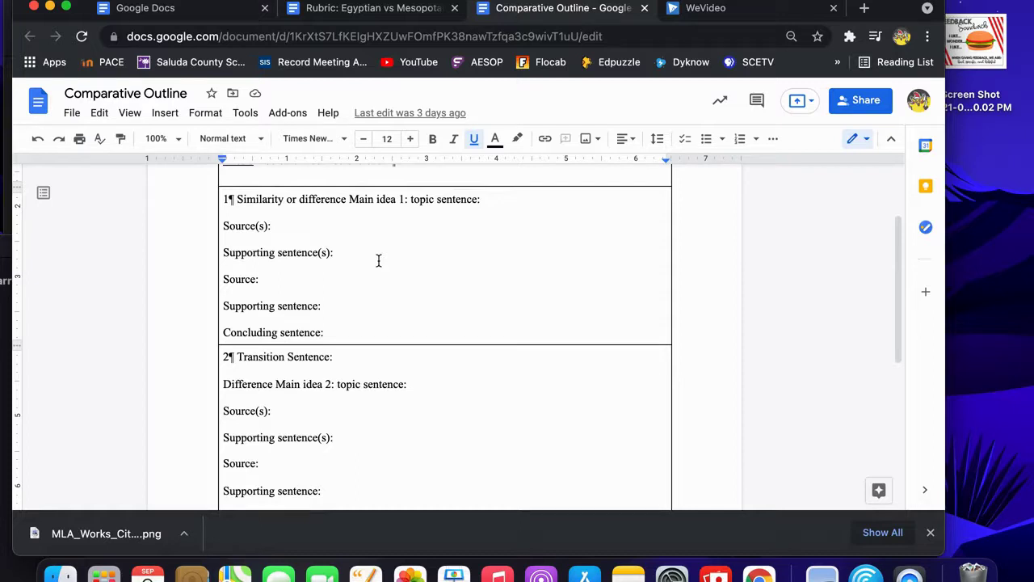
Show the document's comments and the Add comment option for the selected 1¶ Main idea 1 topic sentence line.
click(756, 100)
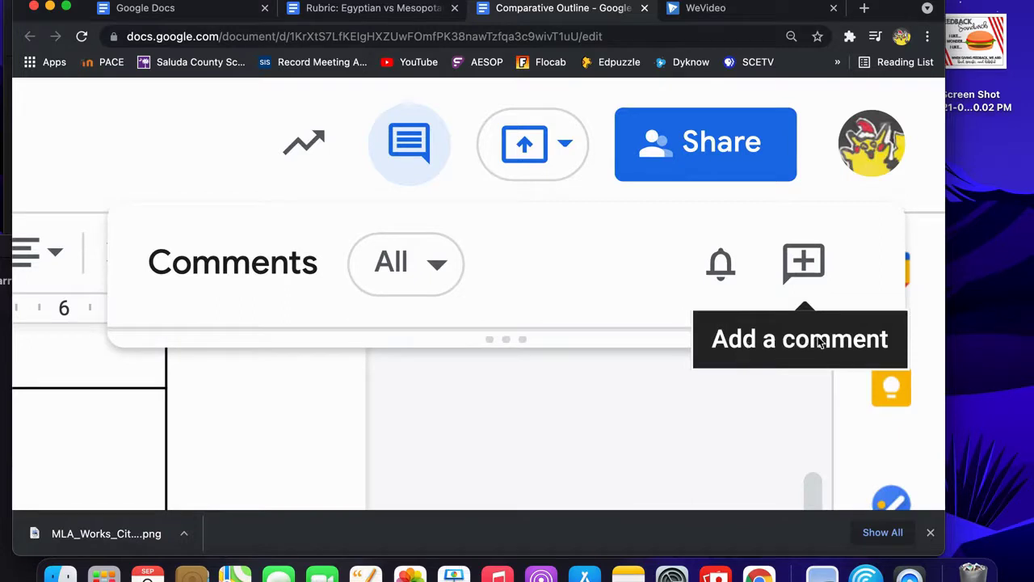
key(super+0)
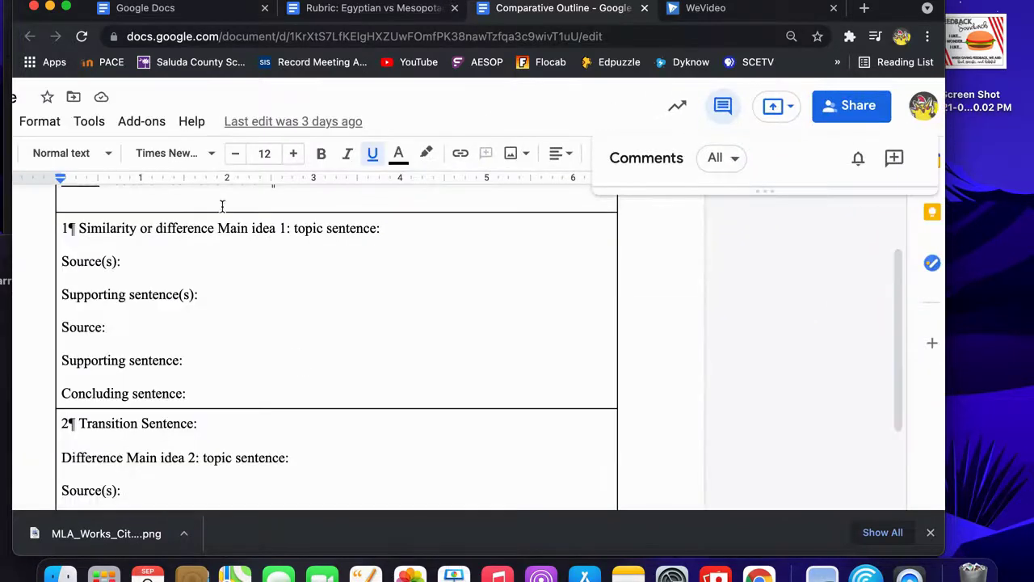
click(229, 227)
triple_click(229, 227)
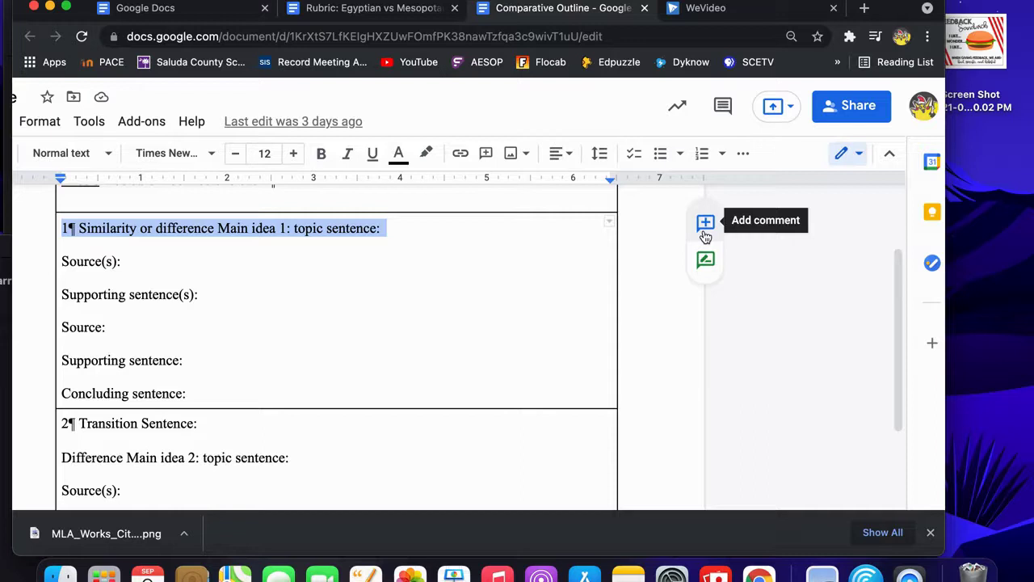
click(440, 220)
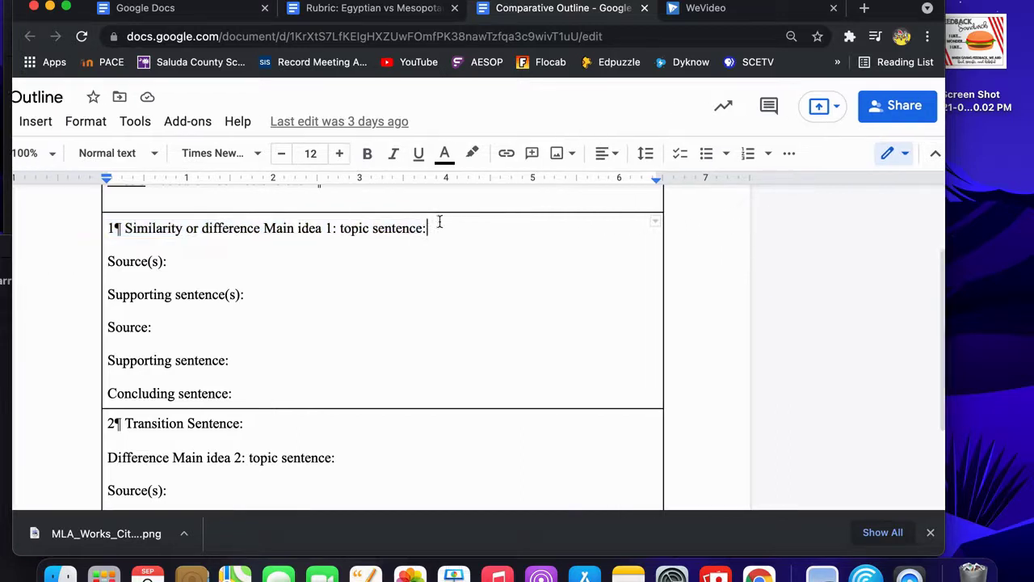
Select the whole 1¶ section of the outline, from its topic sentence to its concluding sentence.
click(189, 228)
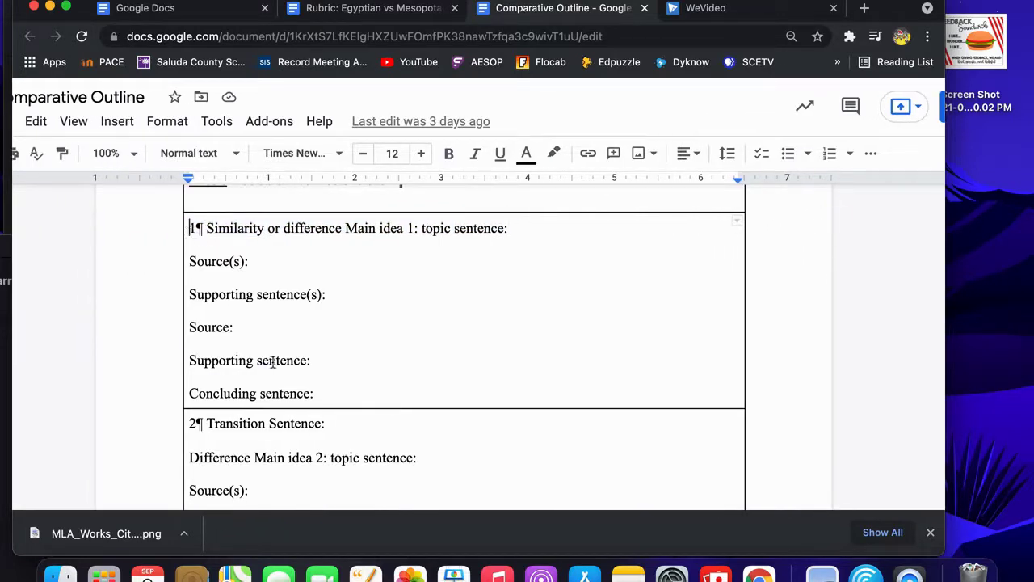
shift+click(321, 390)
shift+click(321, 390)
shift+click(312, 382)
shift+click(321, 392)
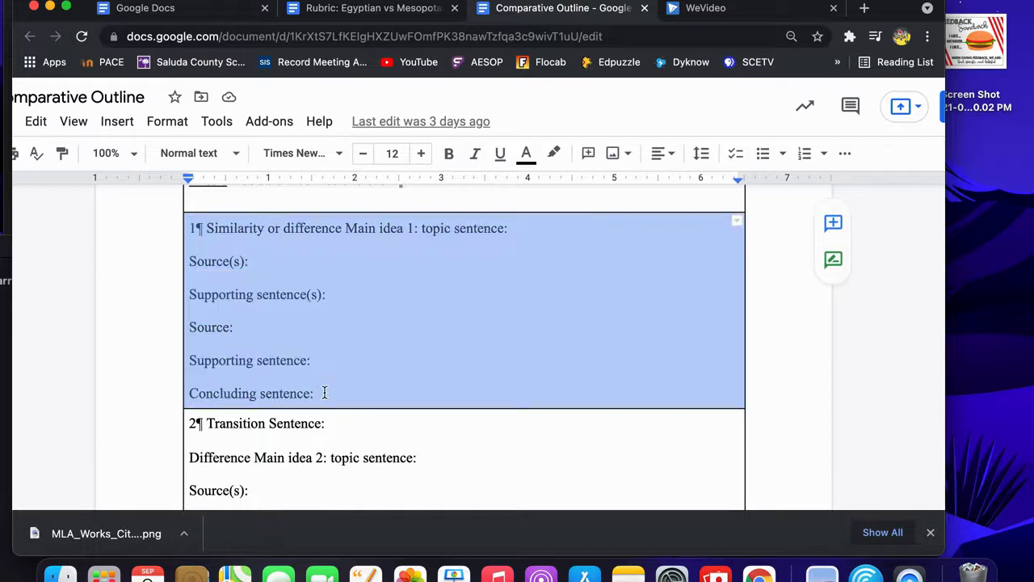
key(Left)
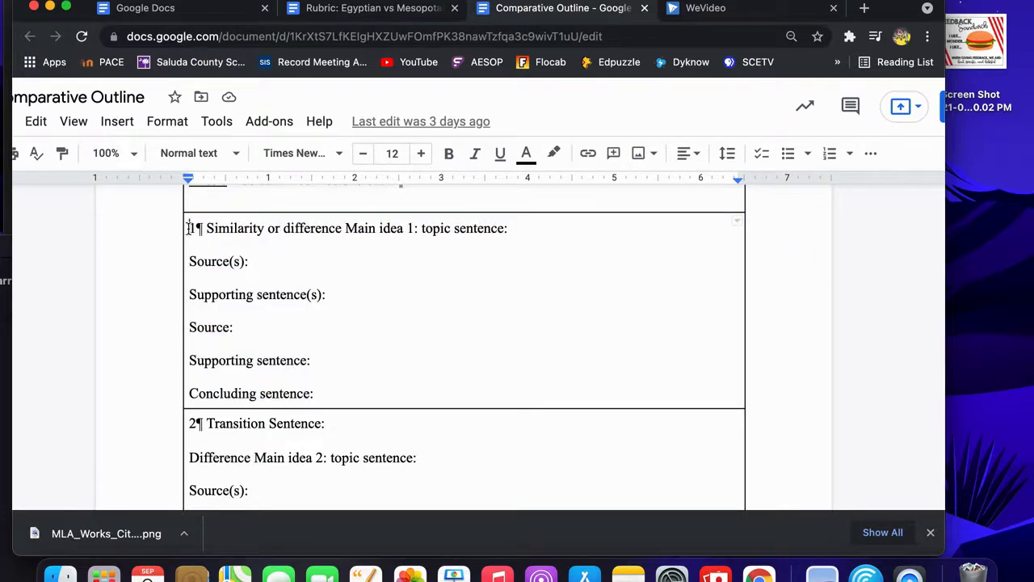
shift+click(328, 392)
Select the 2¶ section's lines from the concluding sentence back up to the Difference Main idea 2 topic sentence.
scroll(328, 393, down, 3)
click(328, 393)
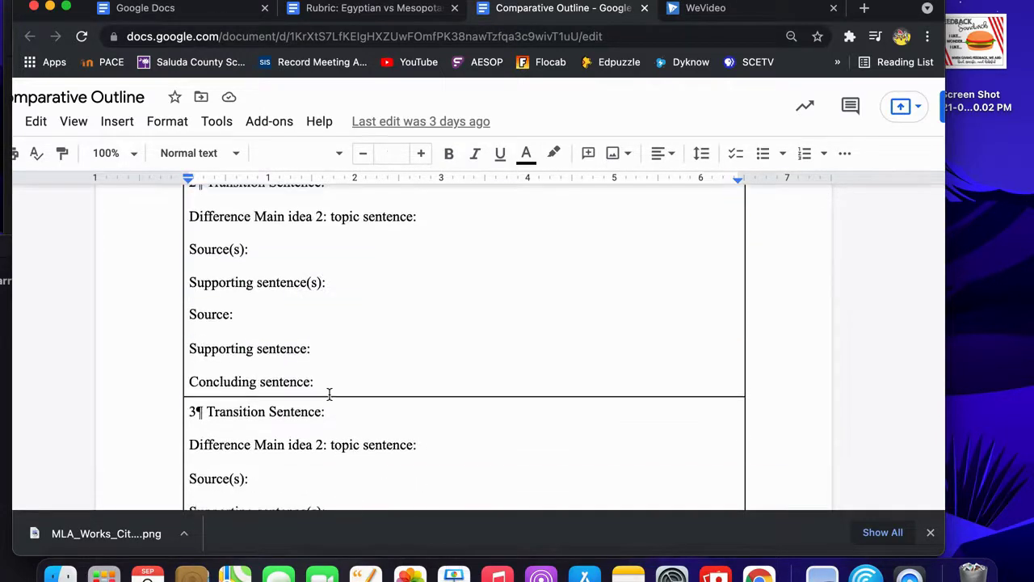
shift+click(191, 199)
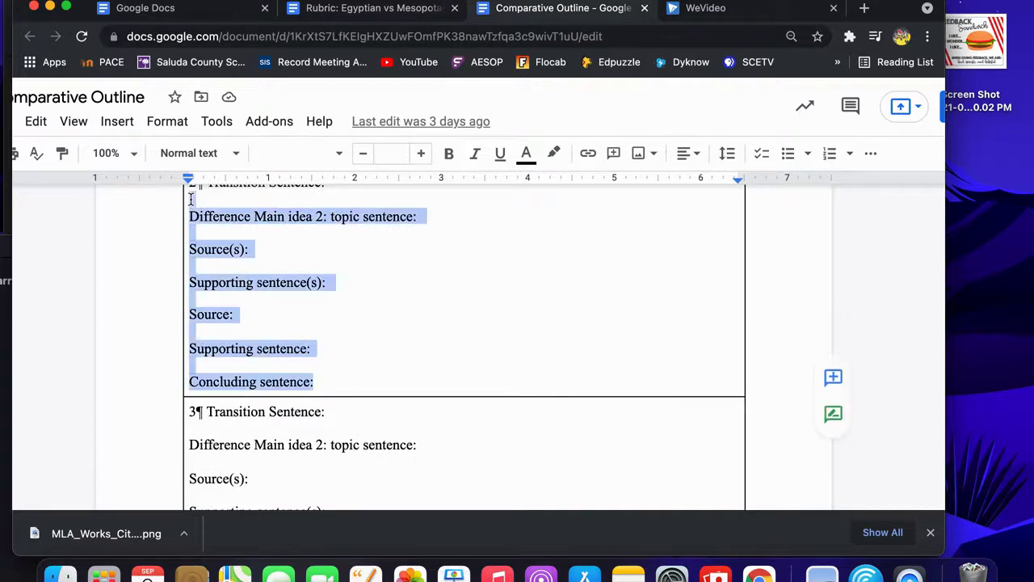
Review the outline's three body paragraph sections and the 4¶ conclusion, returning to the title section.
scroll(191, 202, down, 1)
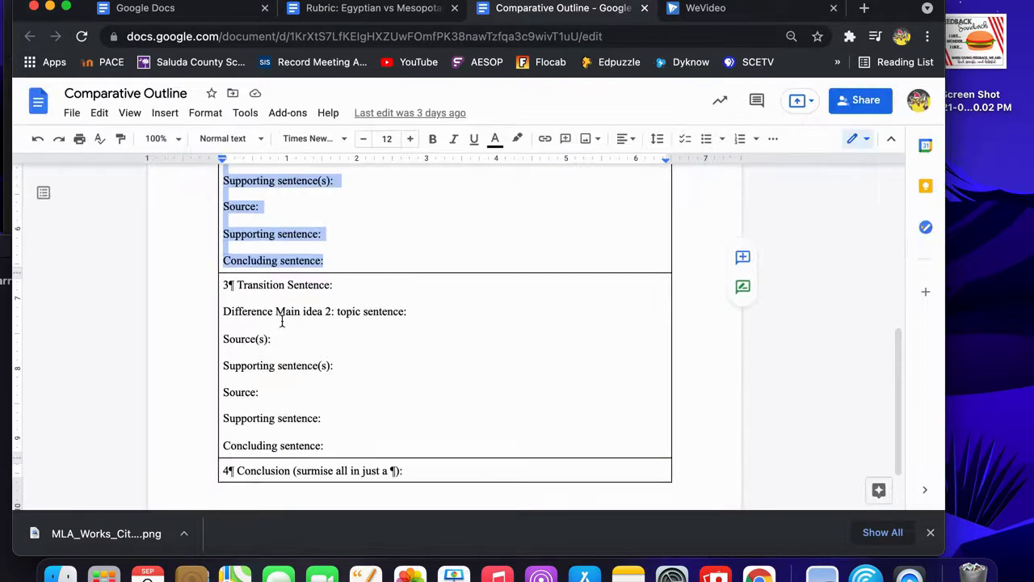
scroll(263, 380, up, 2)
scroll(282, 322, up, 1)
click(283, 226)
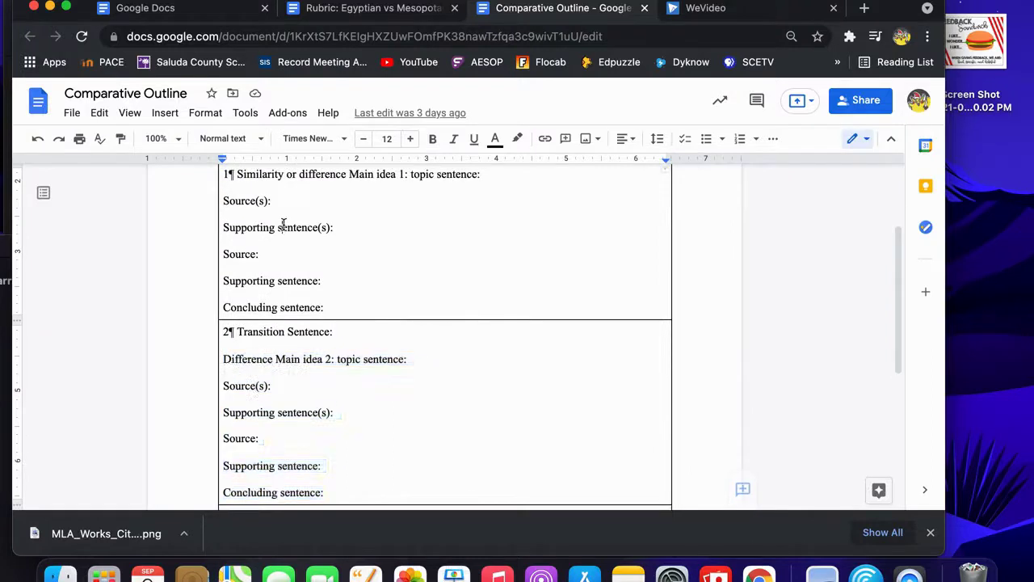
scroll(311, 336, down, 2)
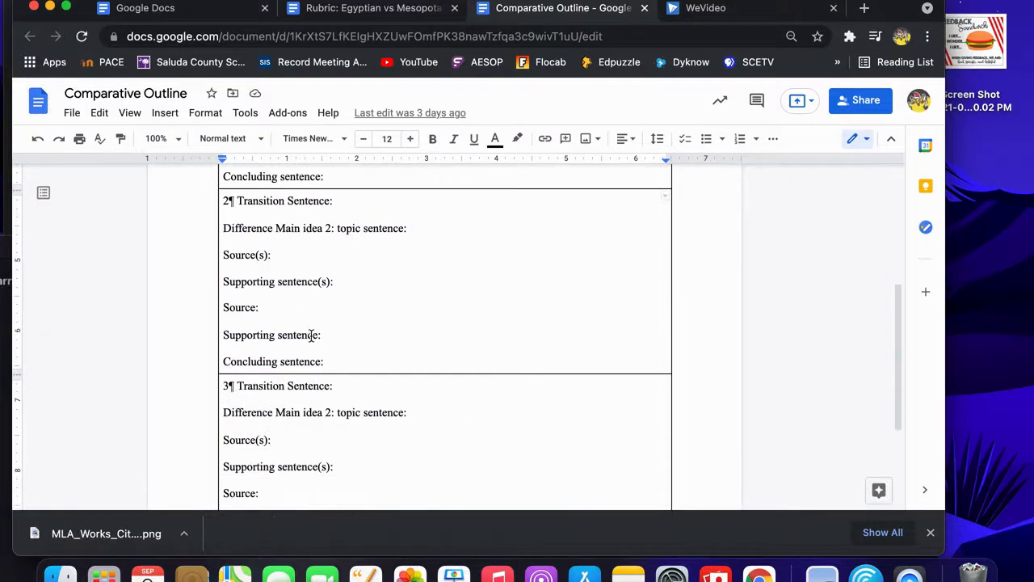
click(302, 413)
scroll(302, 418, down, 1)
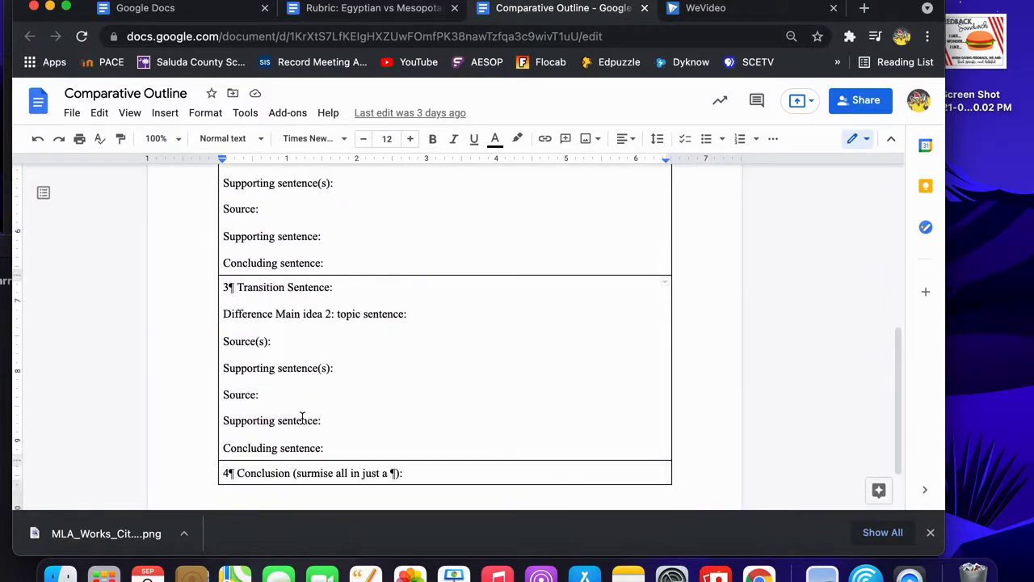
scroll(302, 418, up, 4)
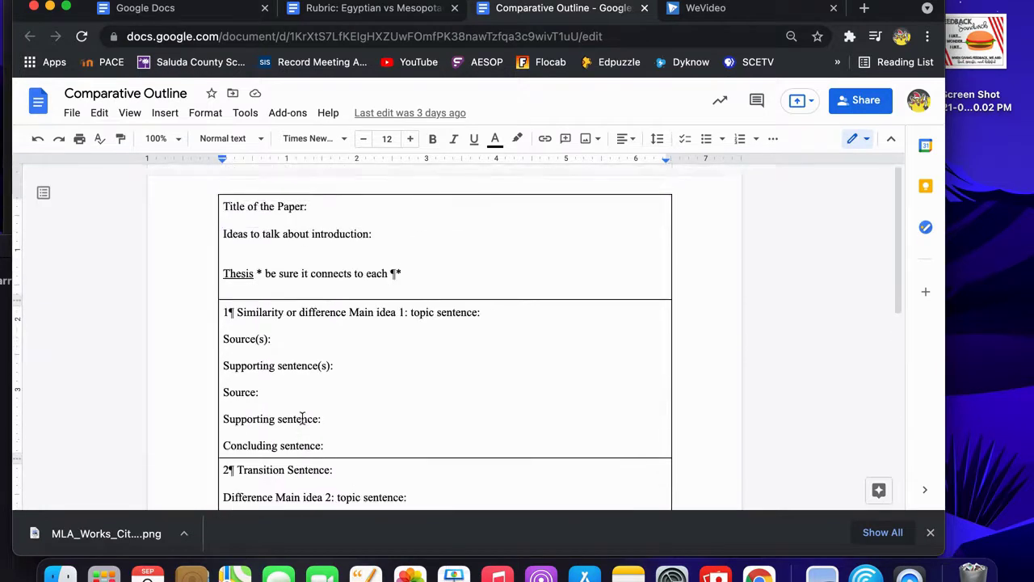
Highlight the outline's Thesis line about connecting to each paragraph and move on to the 4¶ Conclusion row.
triple_click(305, 278)
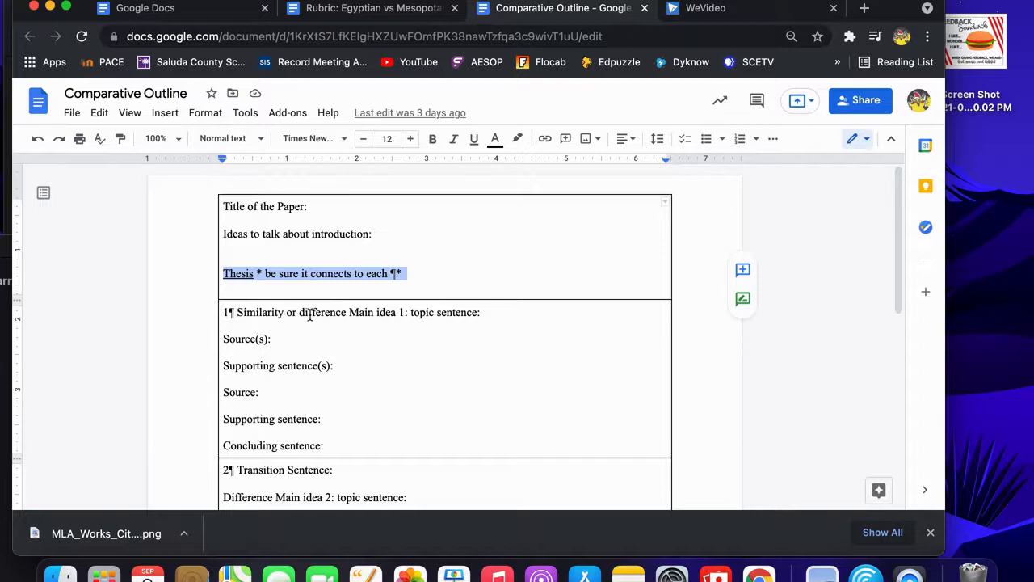
scroll(310, 315, down, 10)
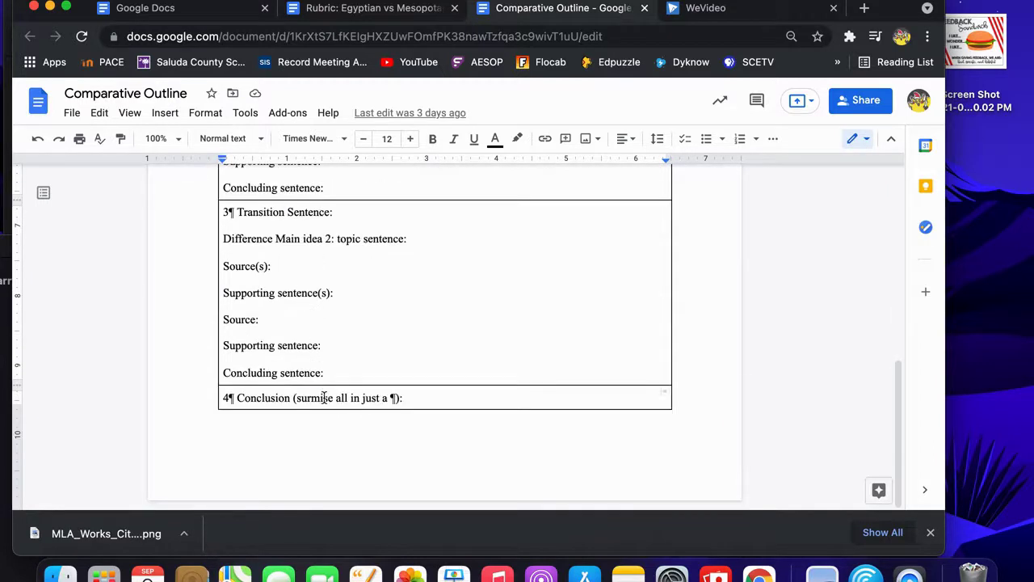
Select the word "surmise" in the outline's 4¶ Conclusion row.
double_click(323, 397)
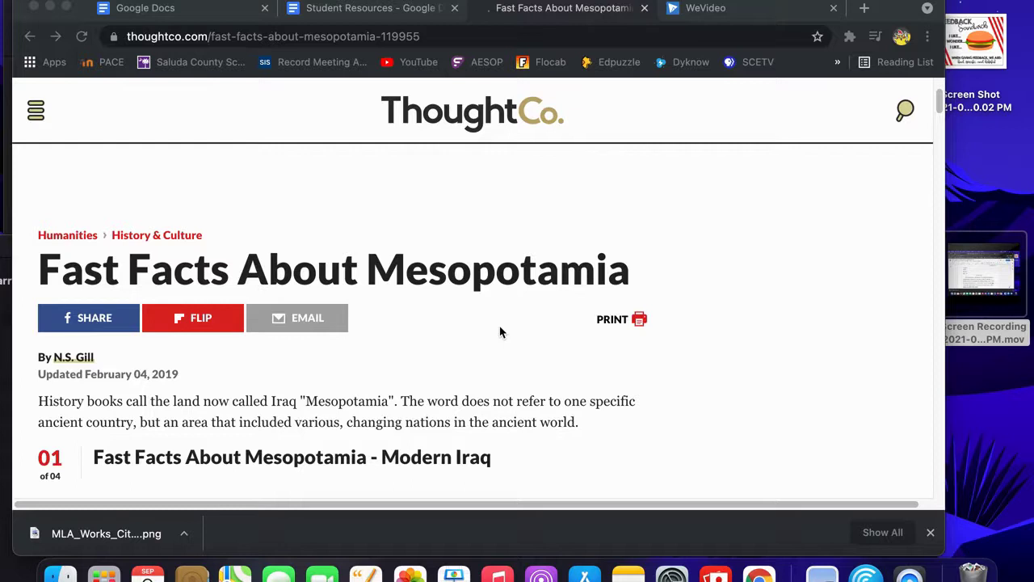
Skim the ThoughtCo article Fast Facts About Mesopotamia and copy its web address.
scroll(501, 332, down, 1)
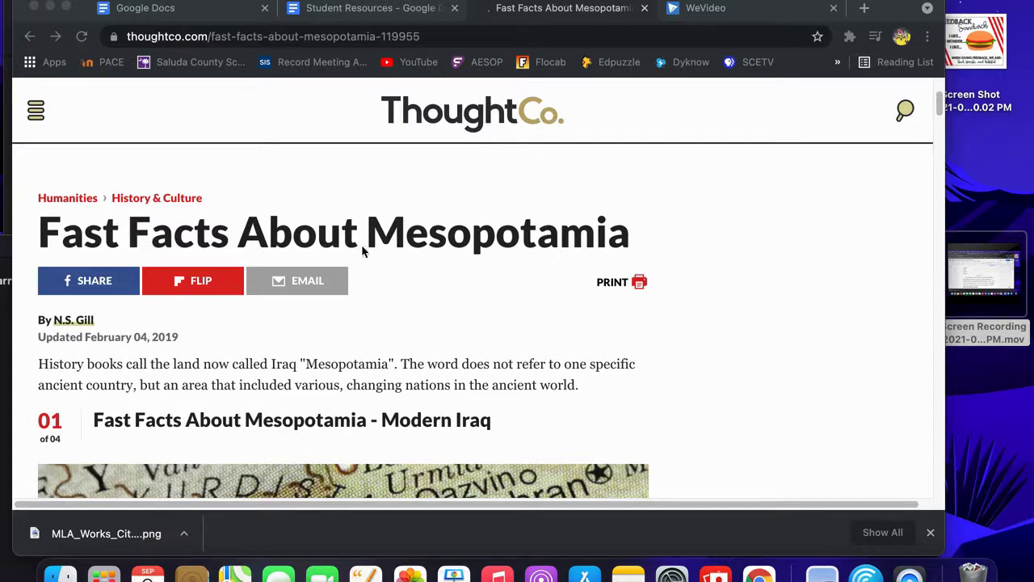
scroll(341, 337, down, 5)
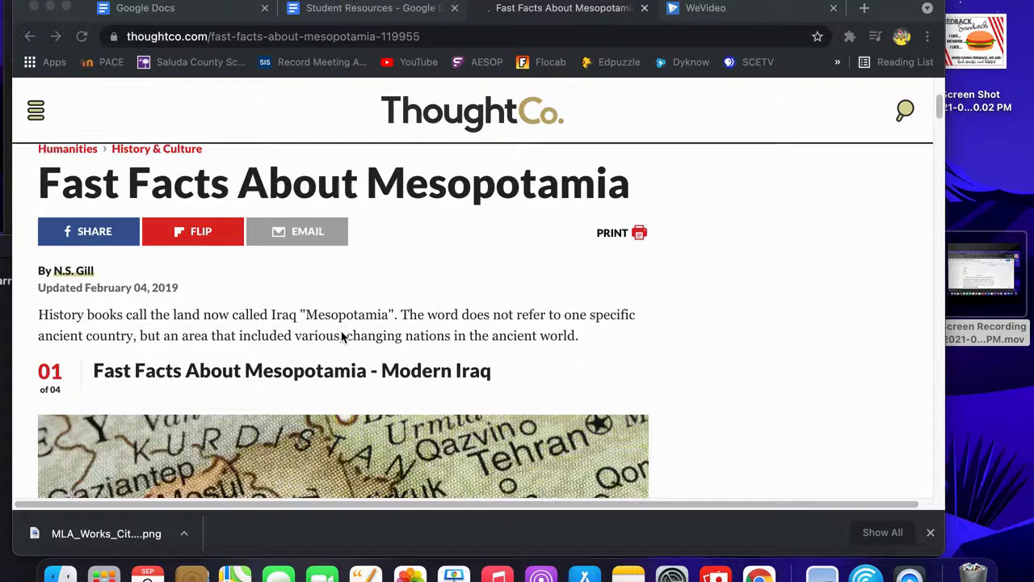
scroll(341, 337, down, 8)
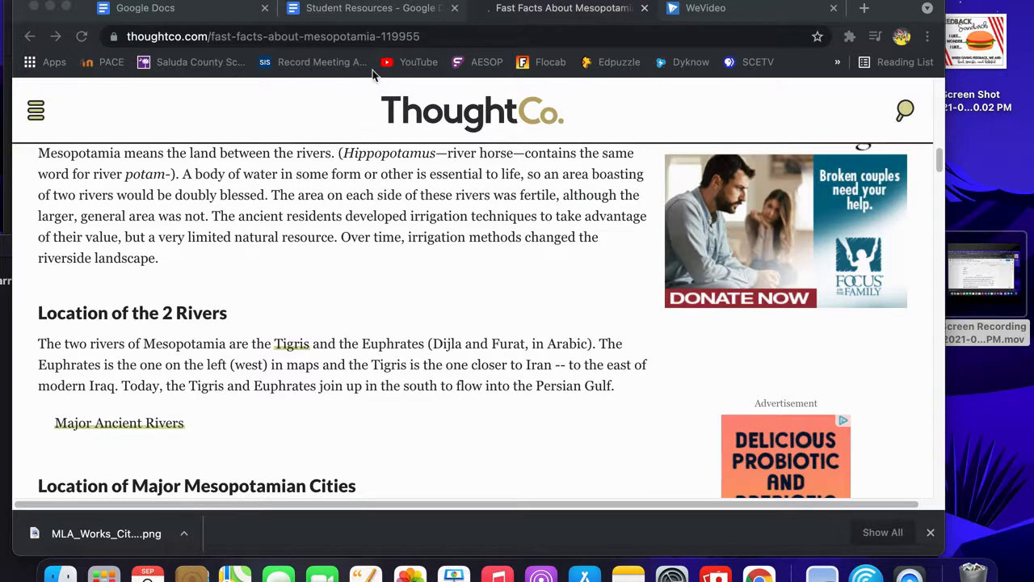
click(348, 36)
key(super+c)
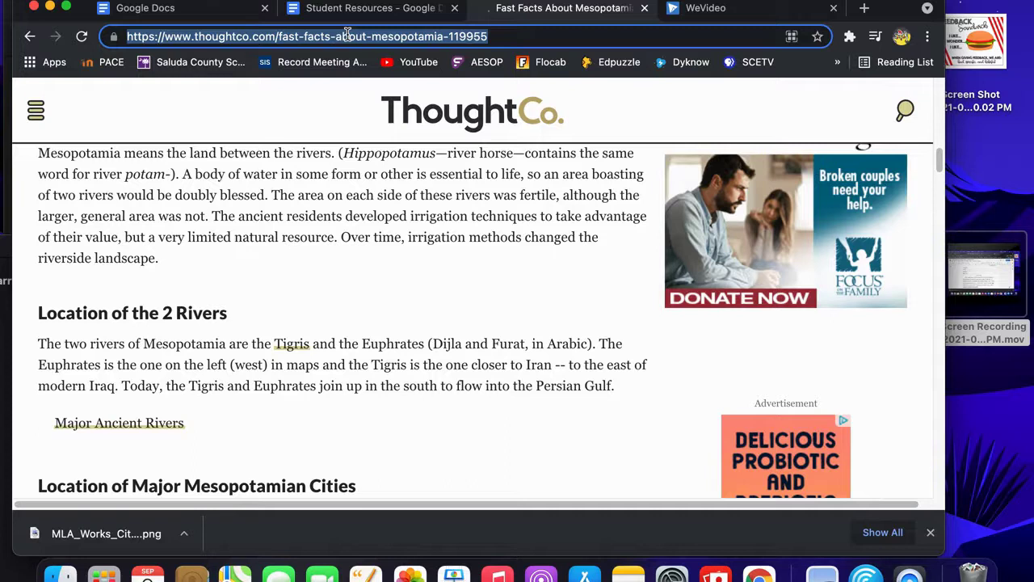
Open Scribbr's "Cite a Webpage | MLA Style" link from the logo table in the Student Resources document.
click(377, 8)
scroll(390, 192, down, 5)
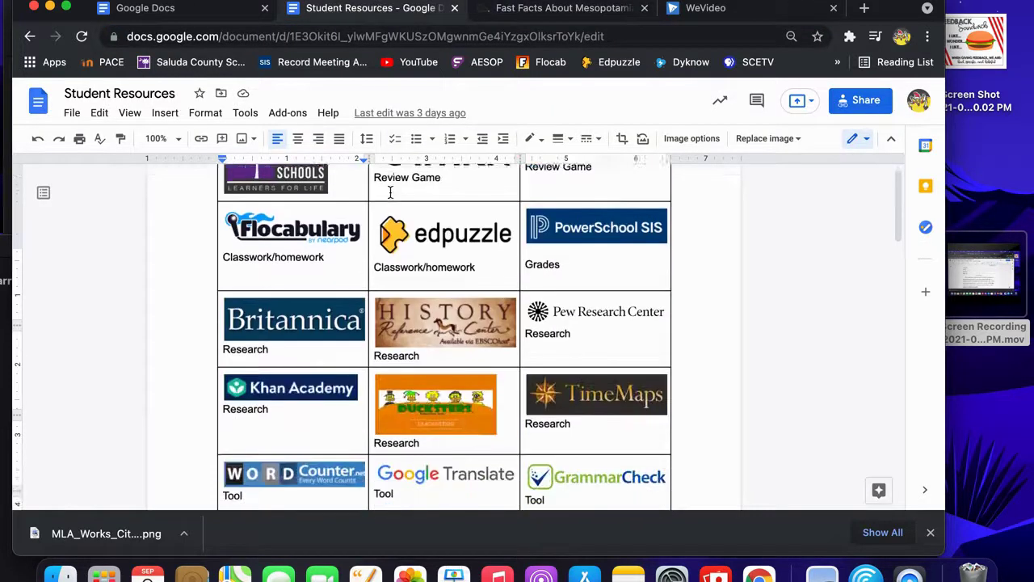
scroll(390, 193, down, 5)
click(291, 346)
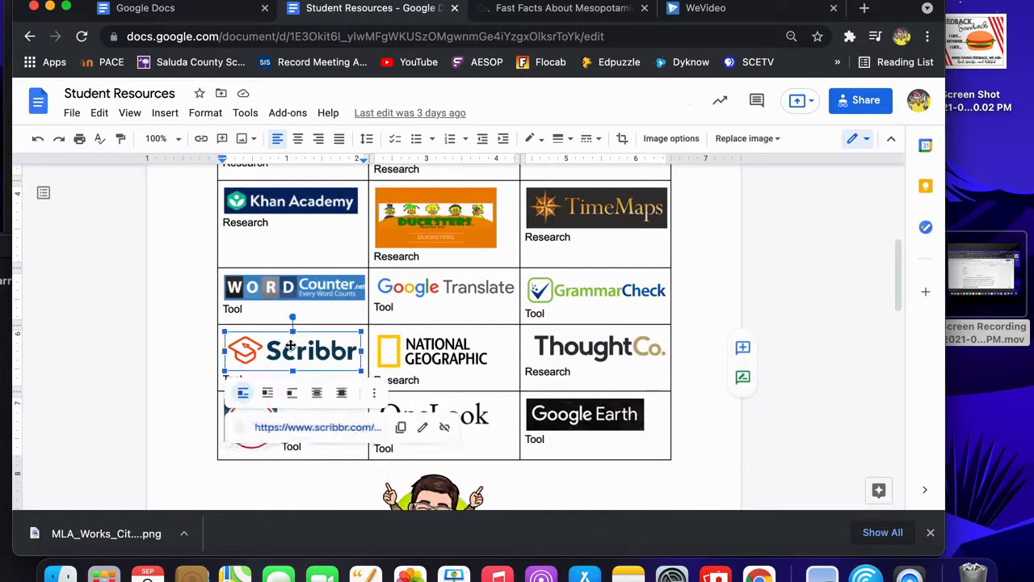
scroll(291, 346, up, 5)
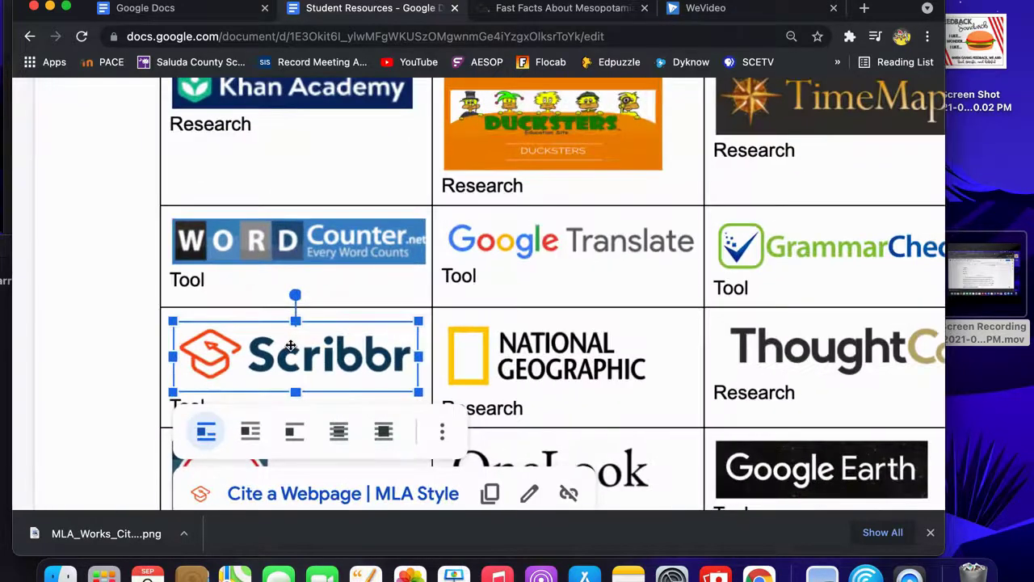
scroll(290, 346, down, 1)
scroll(291, 346, down, 2)
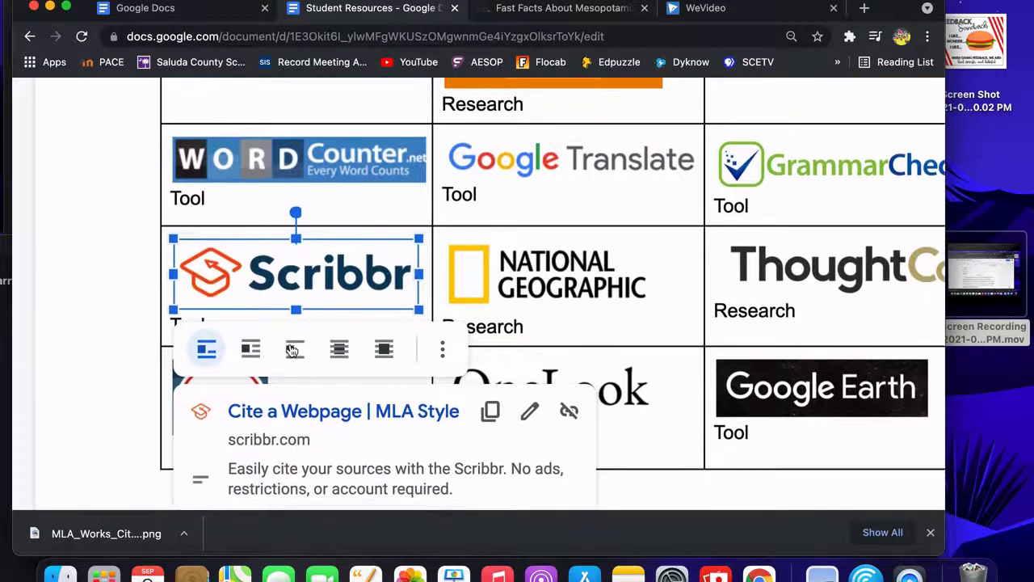
click(314, 406)
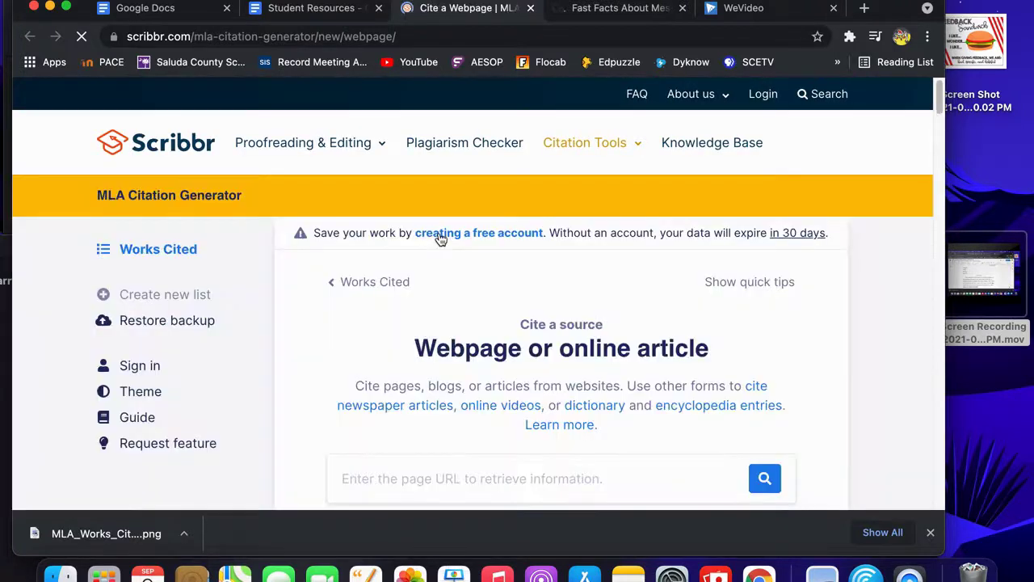
Look up the copied ThoughtCo address in the citation generator and choose the result Fast Facts About Mesopotamia (Modern Iraq).
scroll(440, 237, down, 3)
click(433, 323)
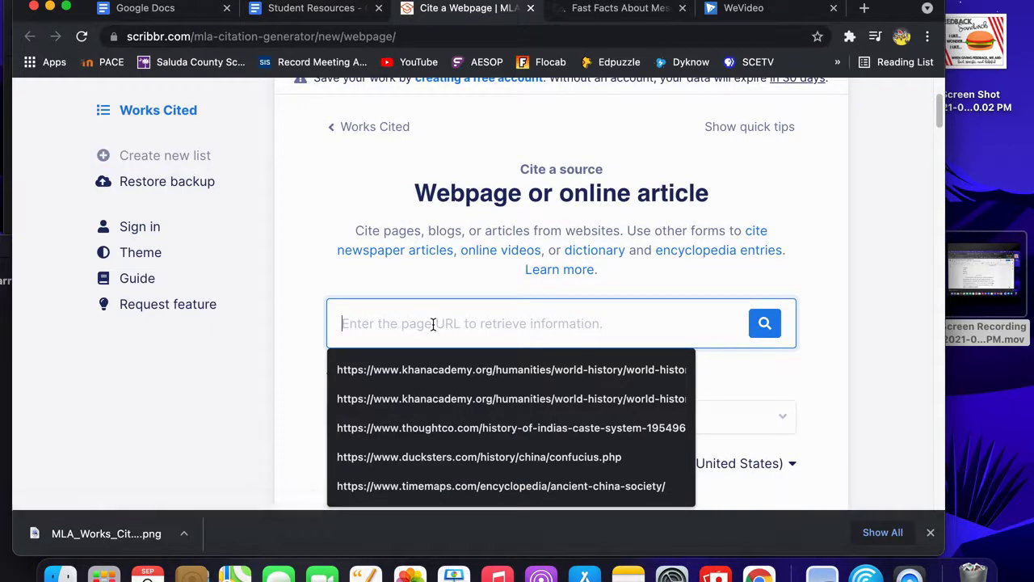
key(super+v)
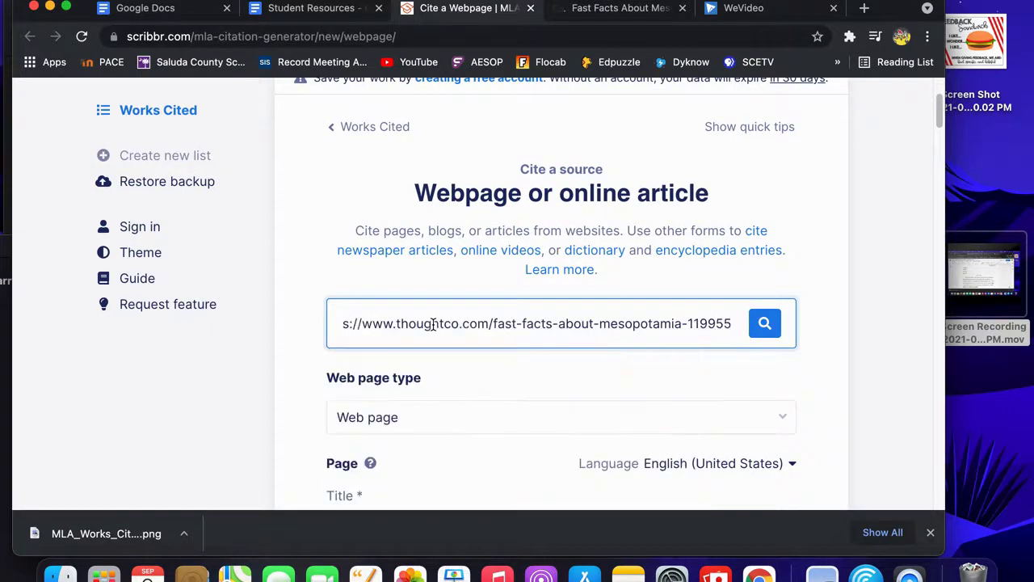
click(767, 324)
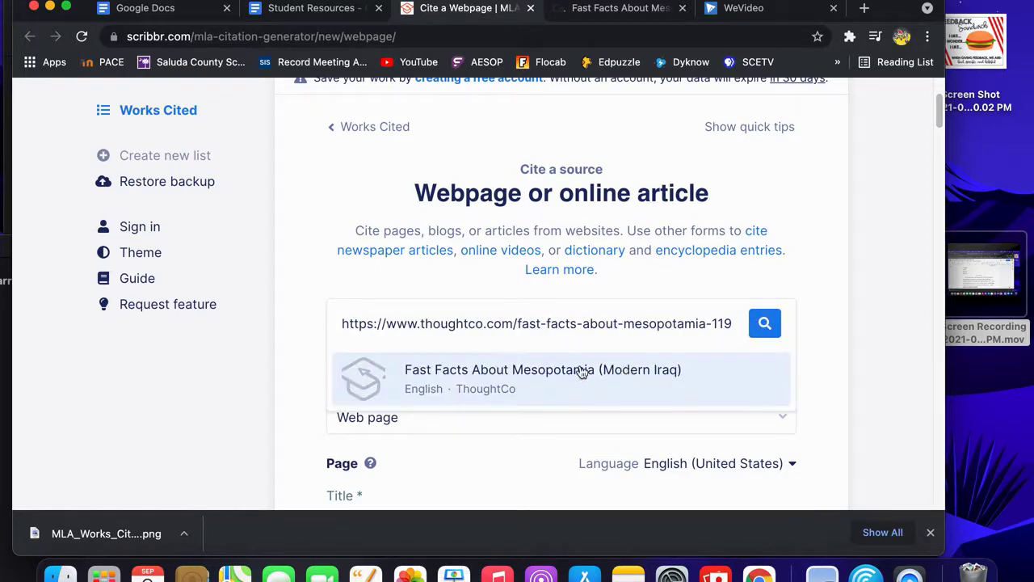
click(523, 371)
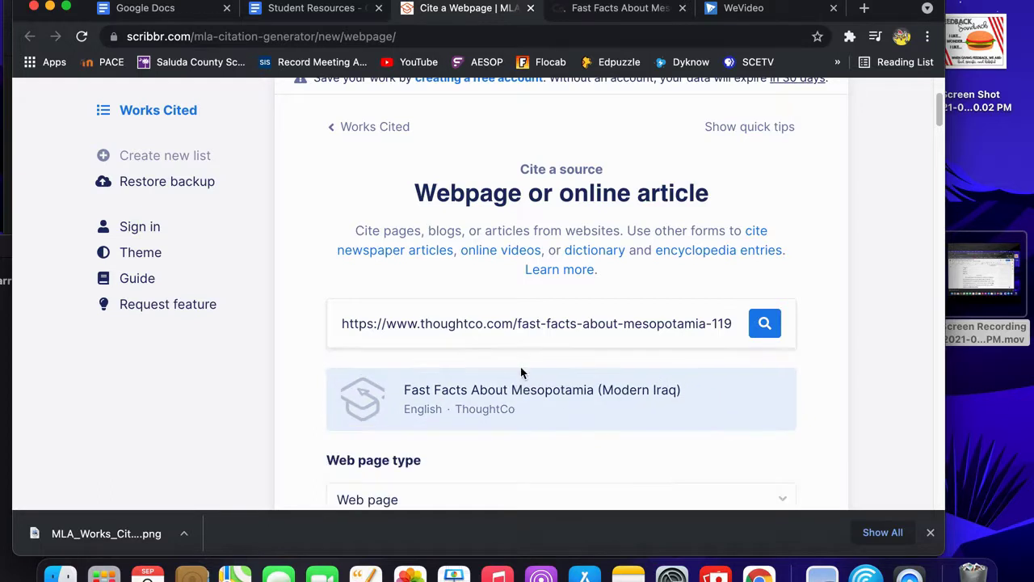
Check the citation form's page title, URL, website name and author fields for missing information.
scroll(520, 370, down, 5)
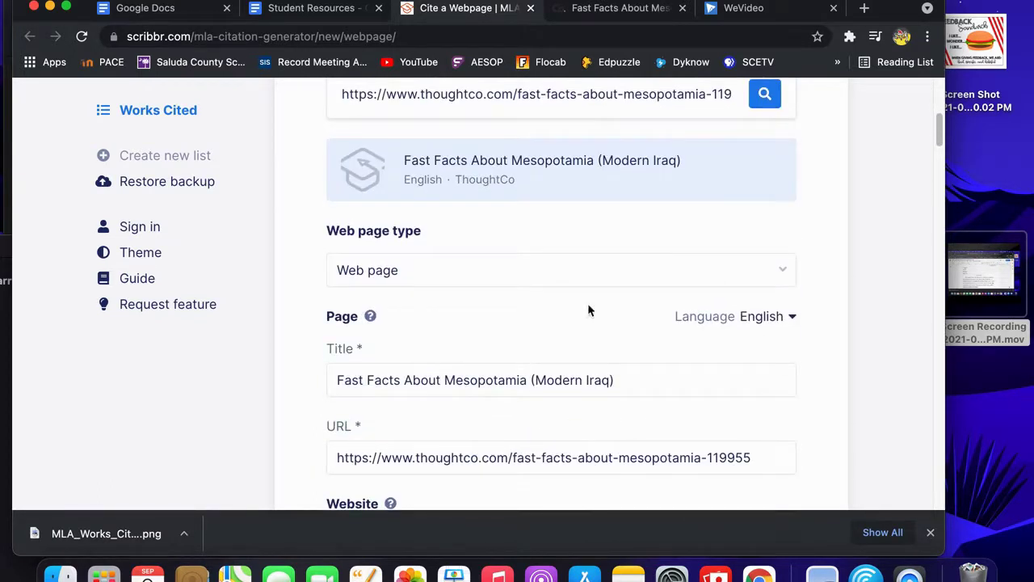
scroll(500, 265, up, 3)
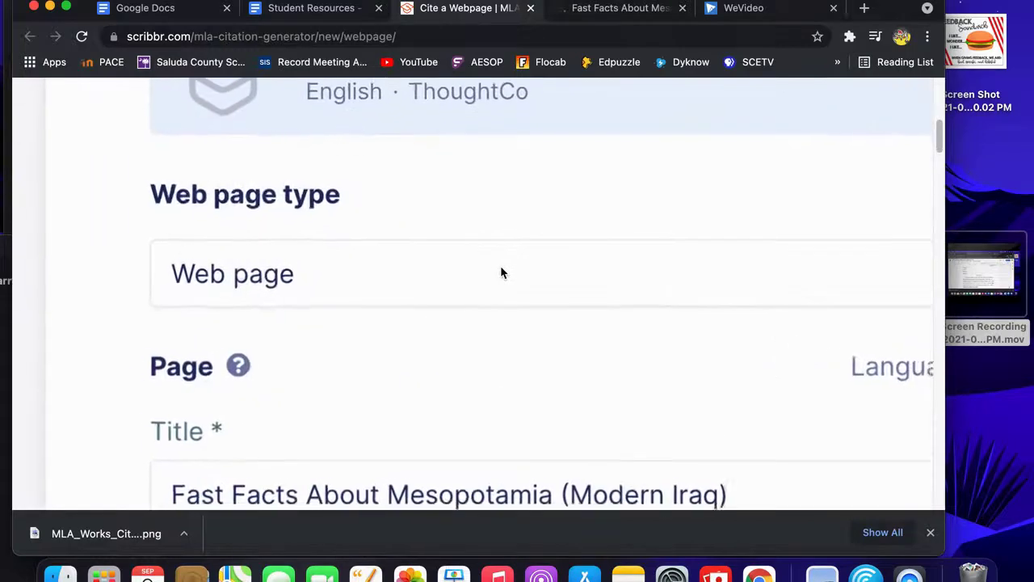
scroll(501, 265, down, 3)
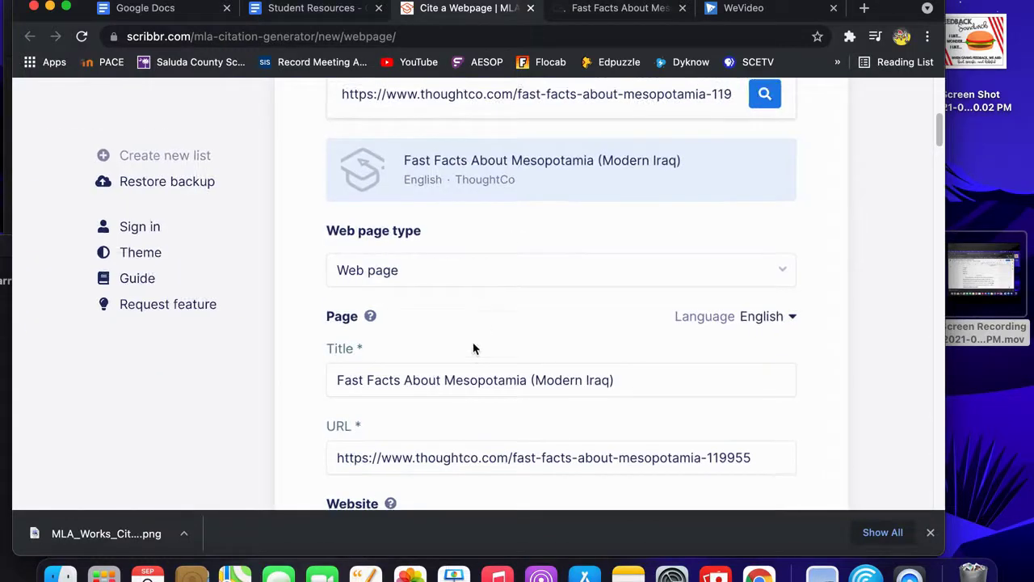
scroll(473, 352, down, 4)
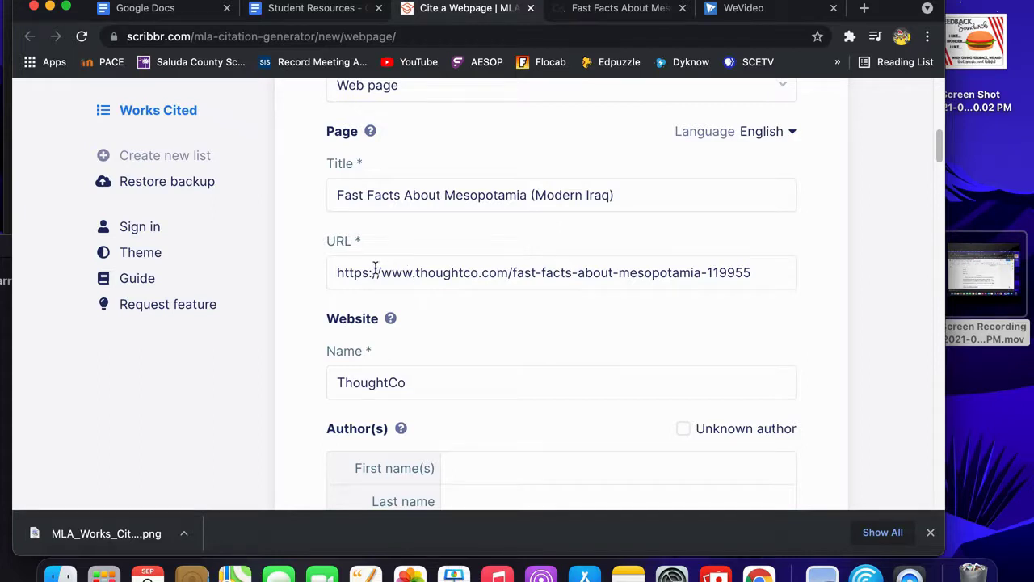
scroll(392, 366, down, 2)
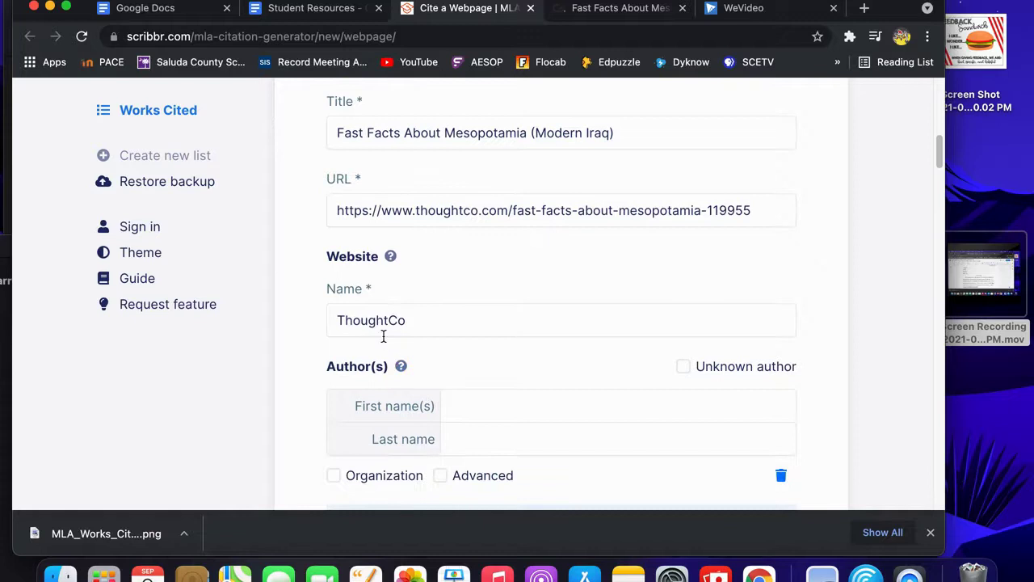
scroll(383, 336, up, 3)
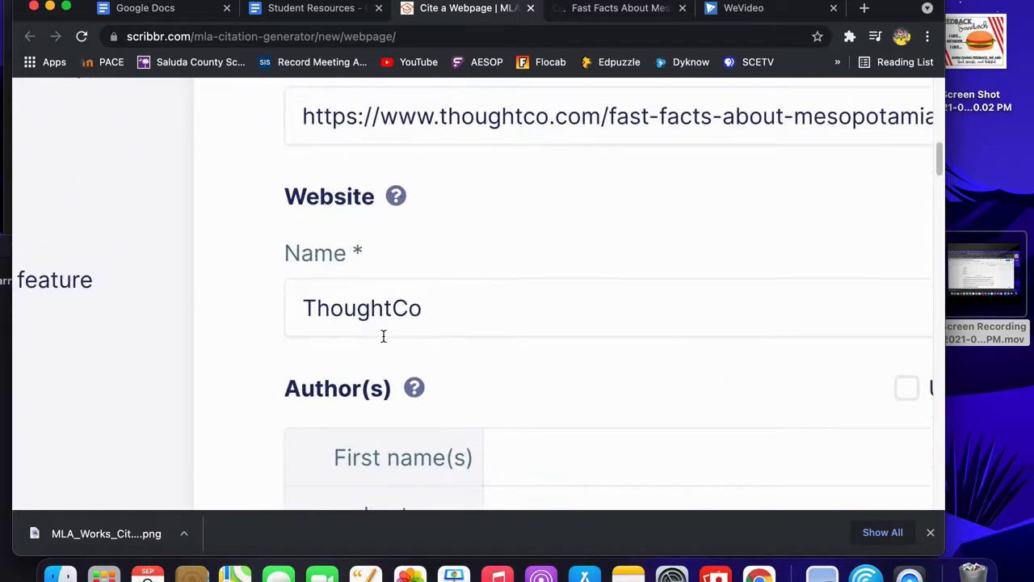
scroll(383, 336, down, 2)
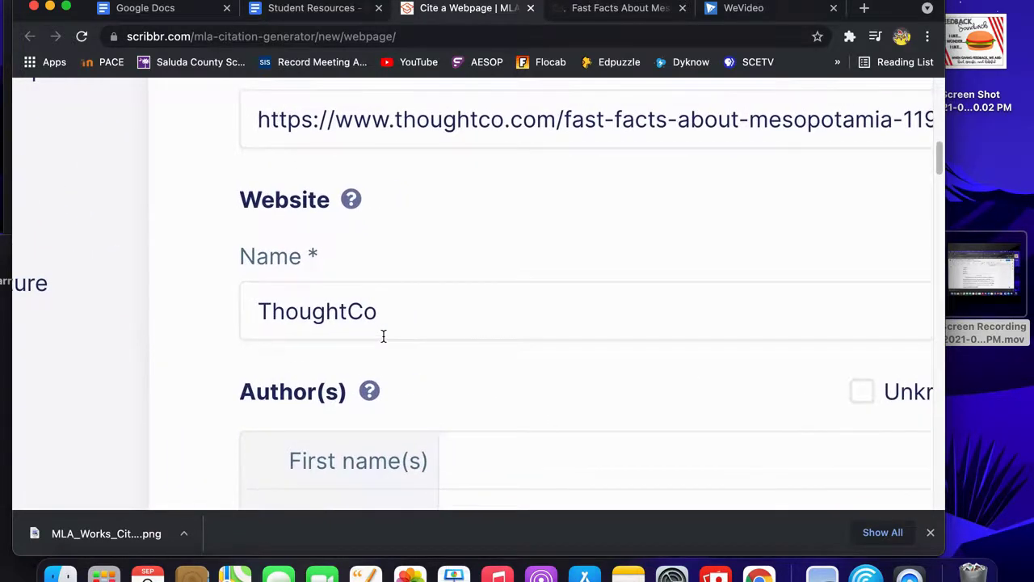
scroll(391, 319, down, 2)
scroll(391, 318, down, 3)
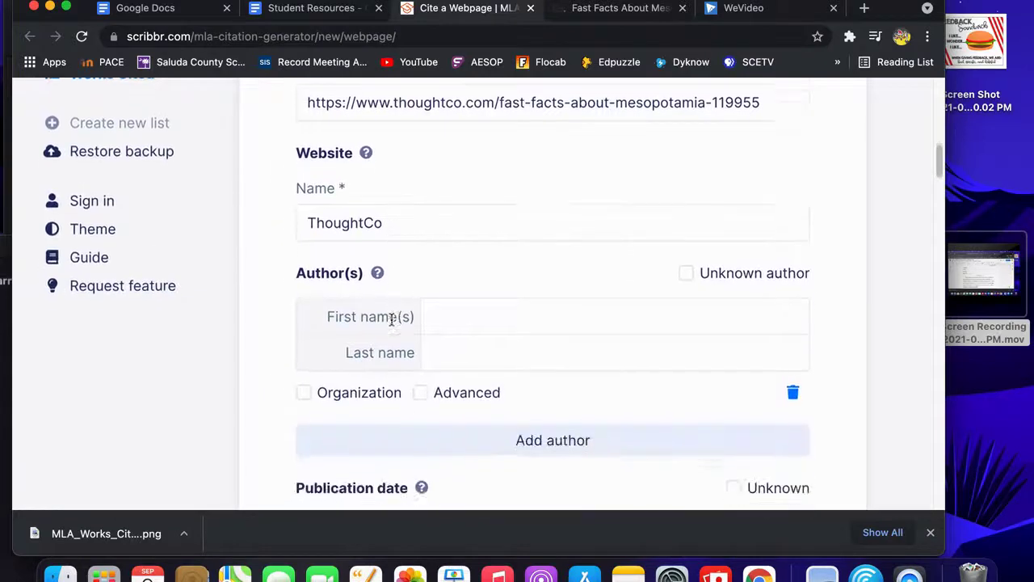
scroll(329, 247, up, 3)
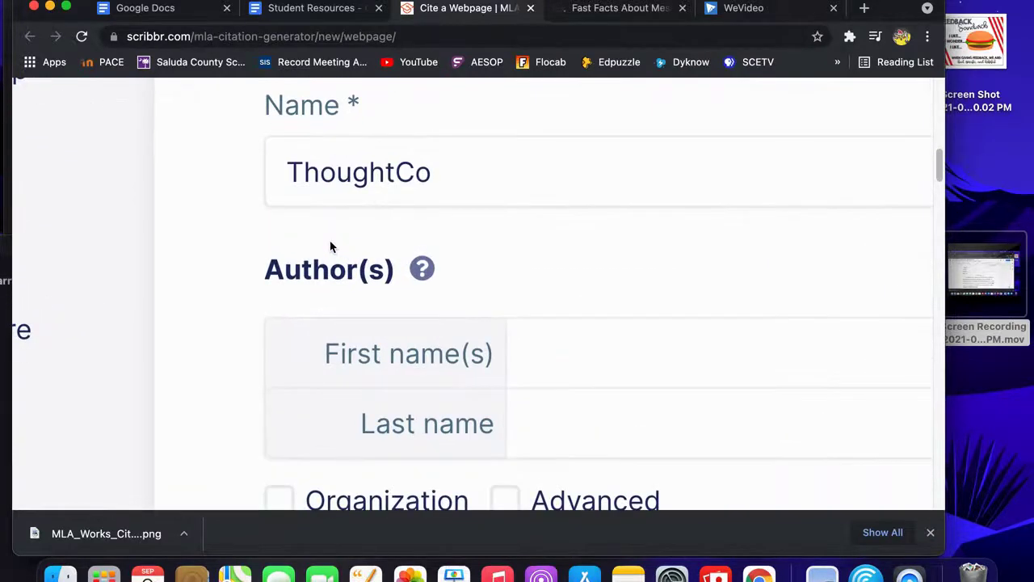
scroll(331, 246, right, 5)
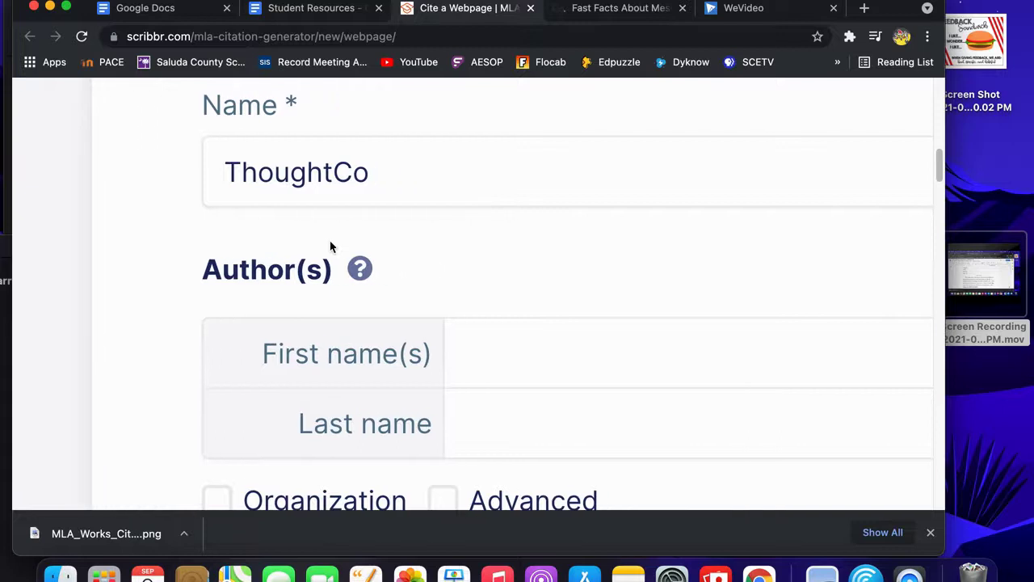
scroll(340, 243, down, 3)
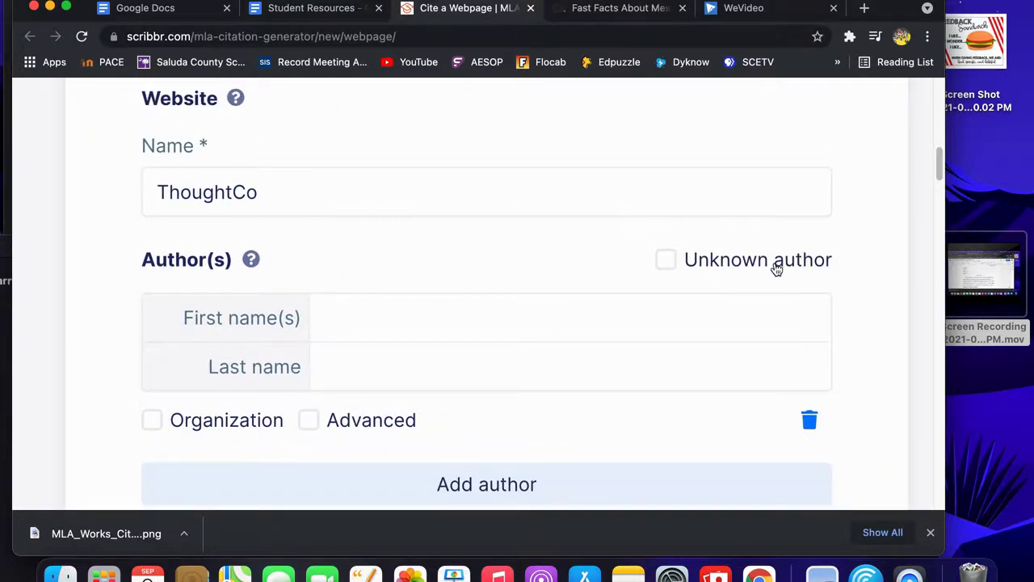
Return to the ThoughtCo article and copy the author's name from the byline.
click(595, 12)
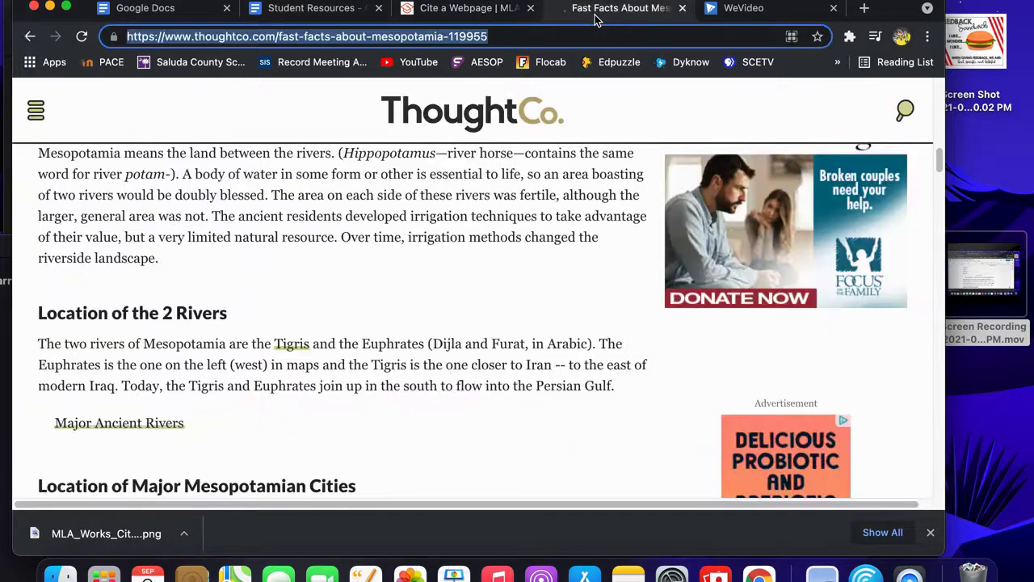
scroll(220, 311, up, 3)
scroll(220, 310, up, 3)
scroll(220, 311, up, 5)
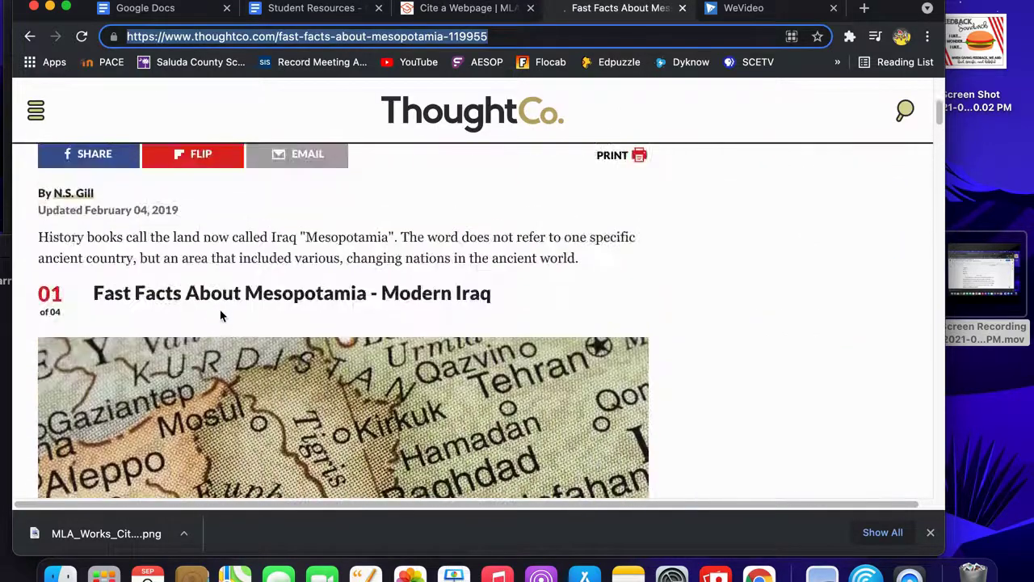
mouse_move(55, 326)
scroll(54, 326, up, 2)
scroll(54, 326, up, 3)
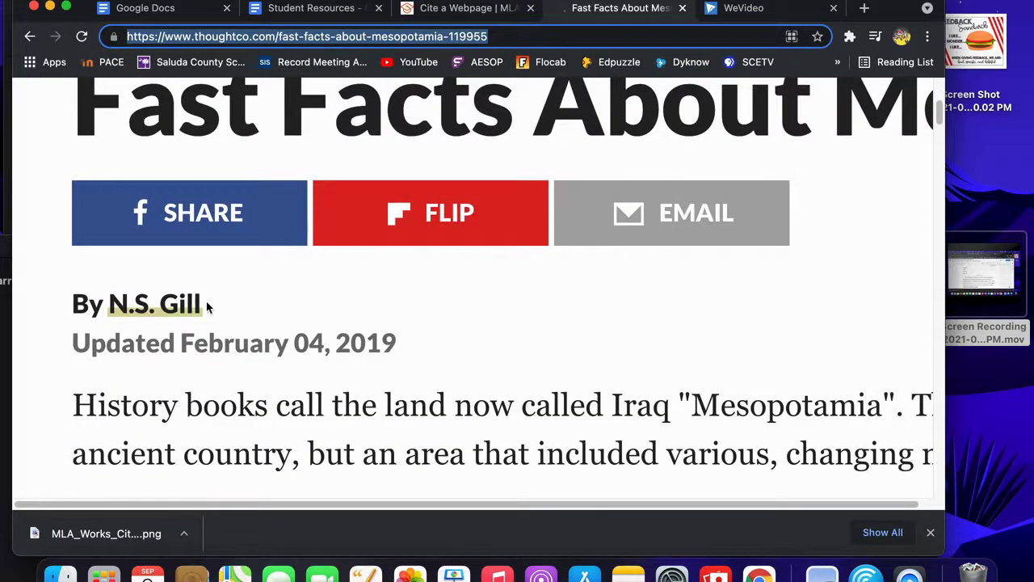
drag(220, 303, 114, 299)
key(super+c)
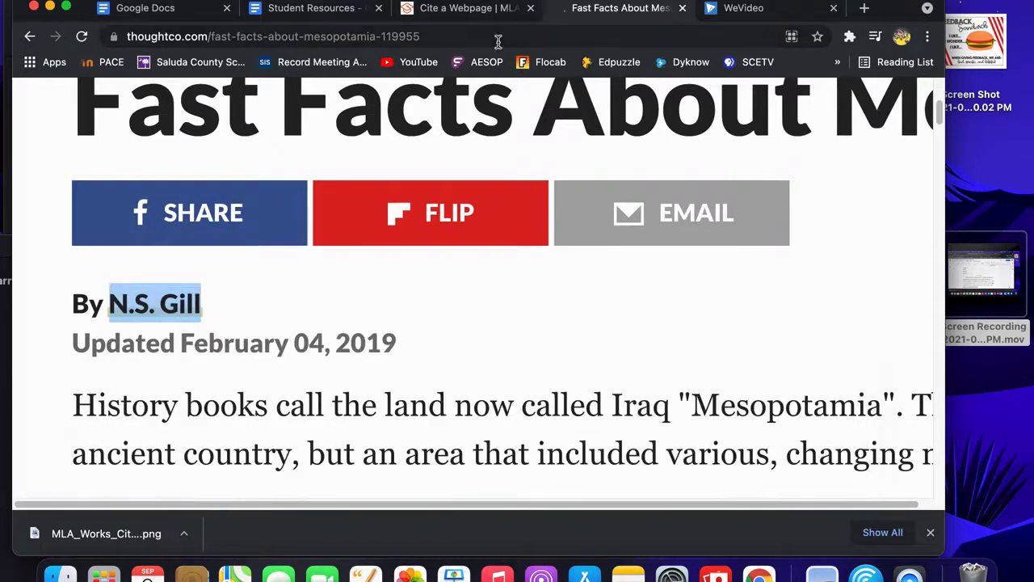
Fill in the author's first initials and last name in their separate fields of the Scribbr citation form.
click(469, 11)
click(347, 319)
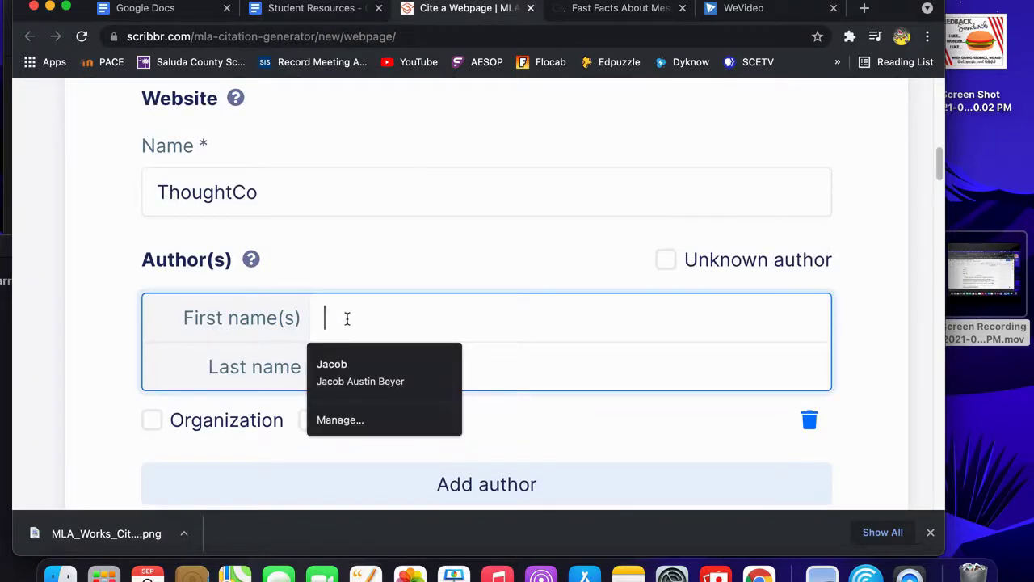
key(super+v)
drag(402, 318, 369, 316)
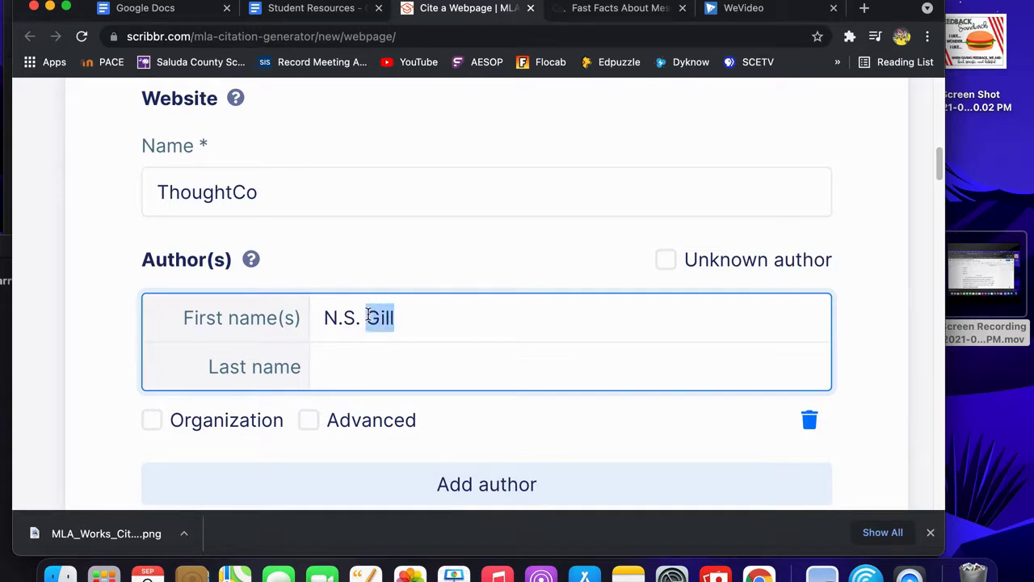
key(BackSpace)
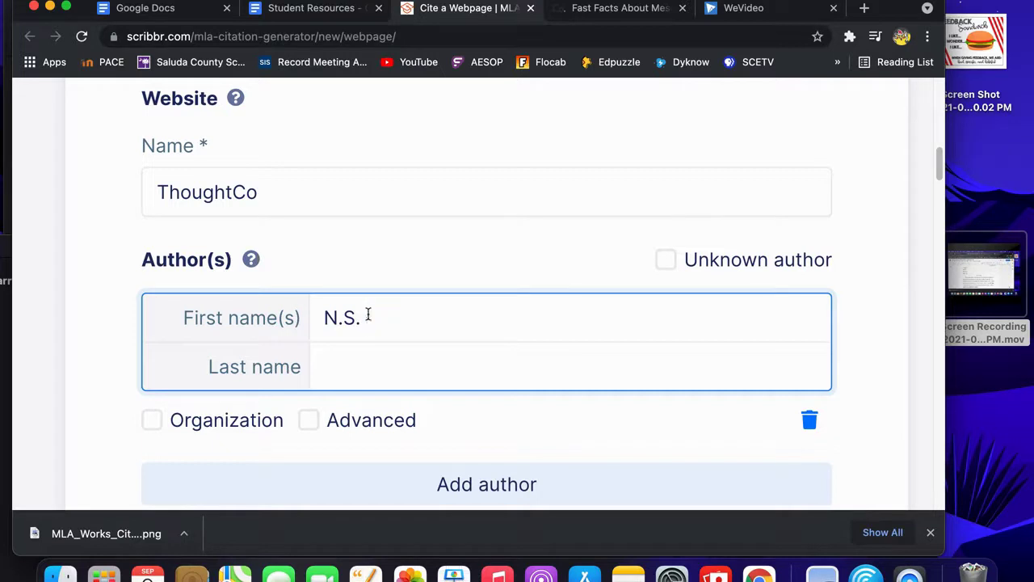
click(347, 370)
text(Gill)
Return to the ThoughtCo article and copy the date February 04, 2019 from below the byline.
key(super+minus)
key(super+minus)
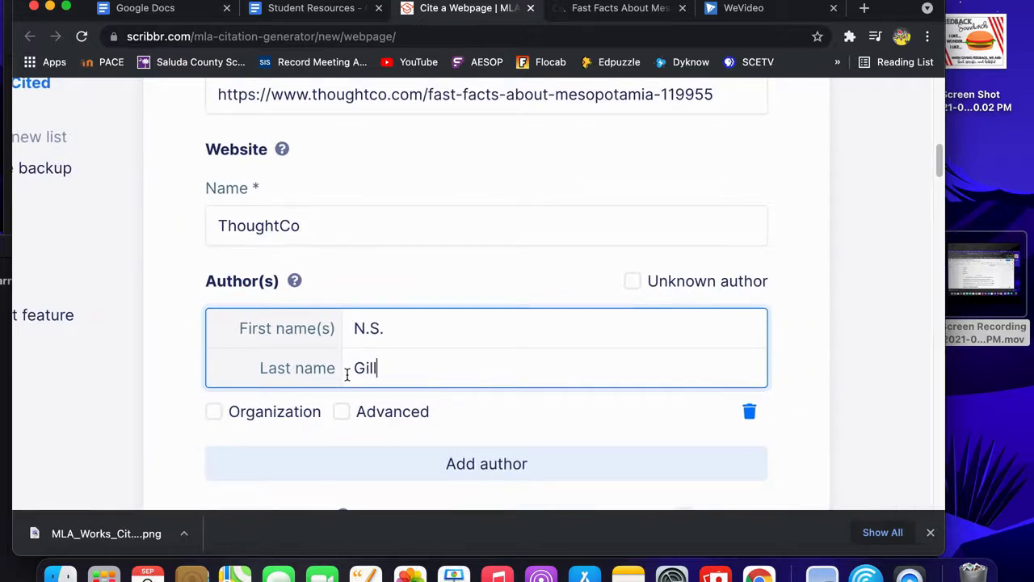
scroll(347, 373, down, 7)
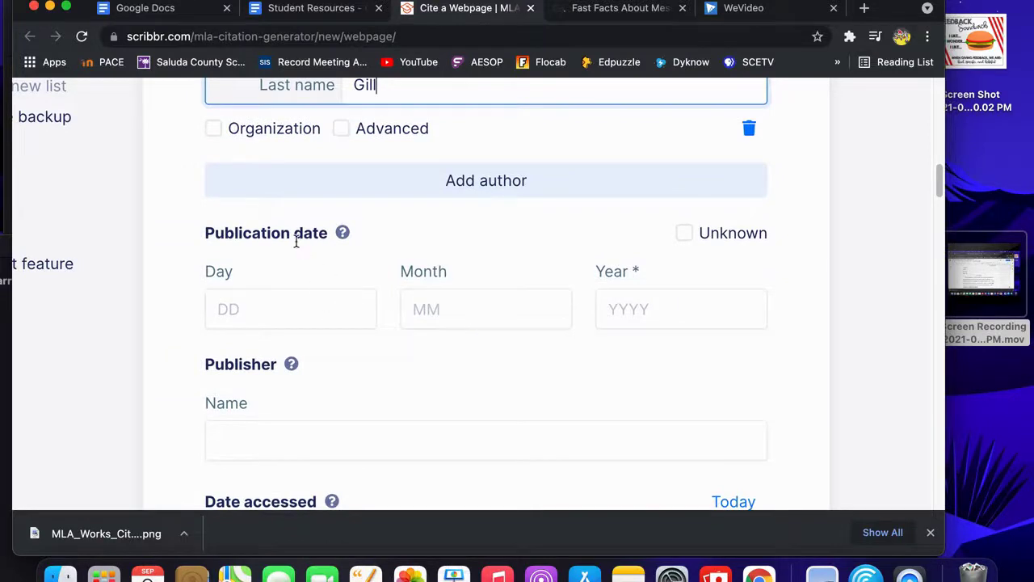
key(super+equal)
key(super+equal)
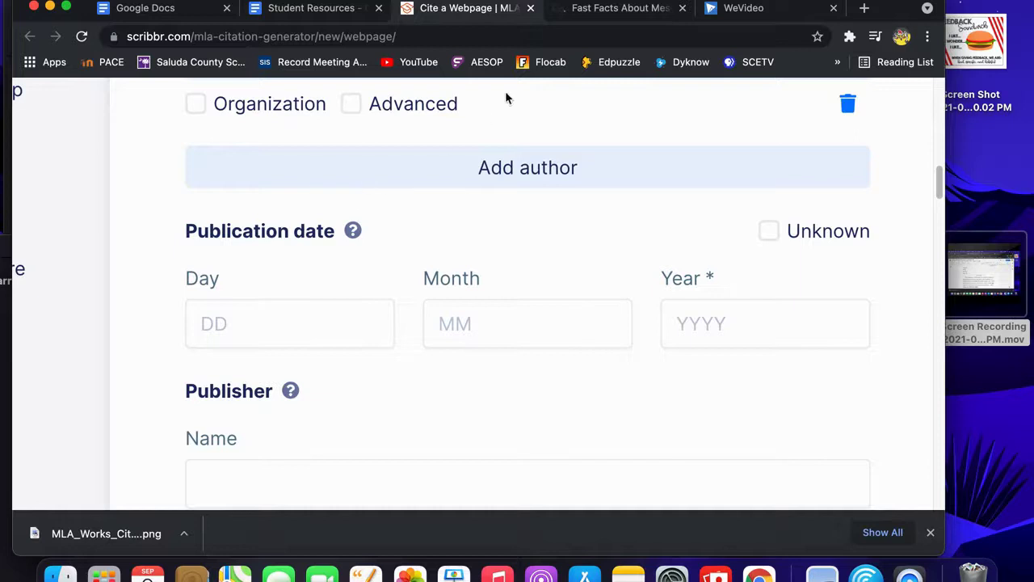
click(606, 15)
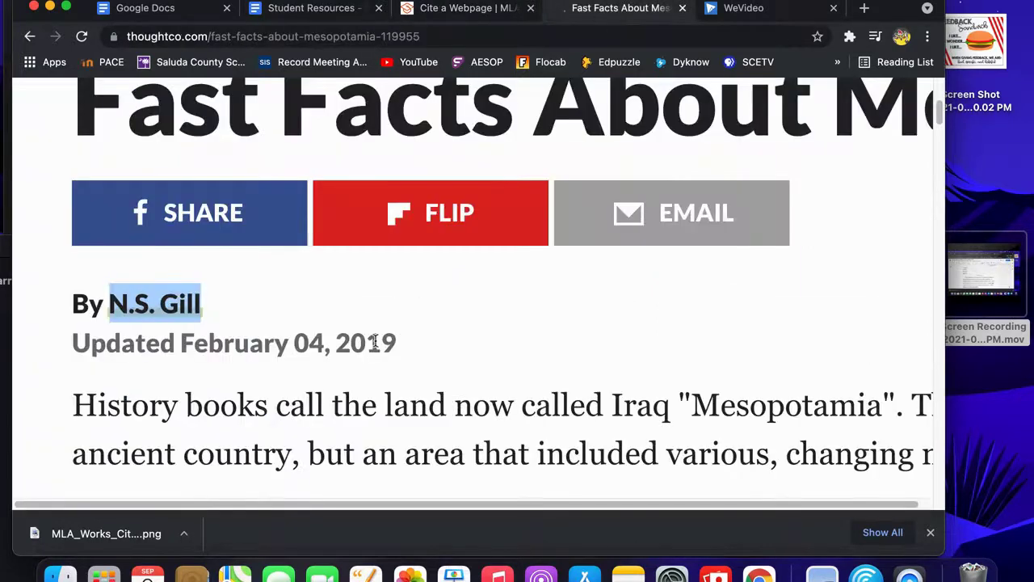
scroll(238, 335, up, 3)
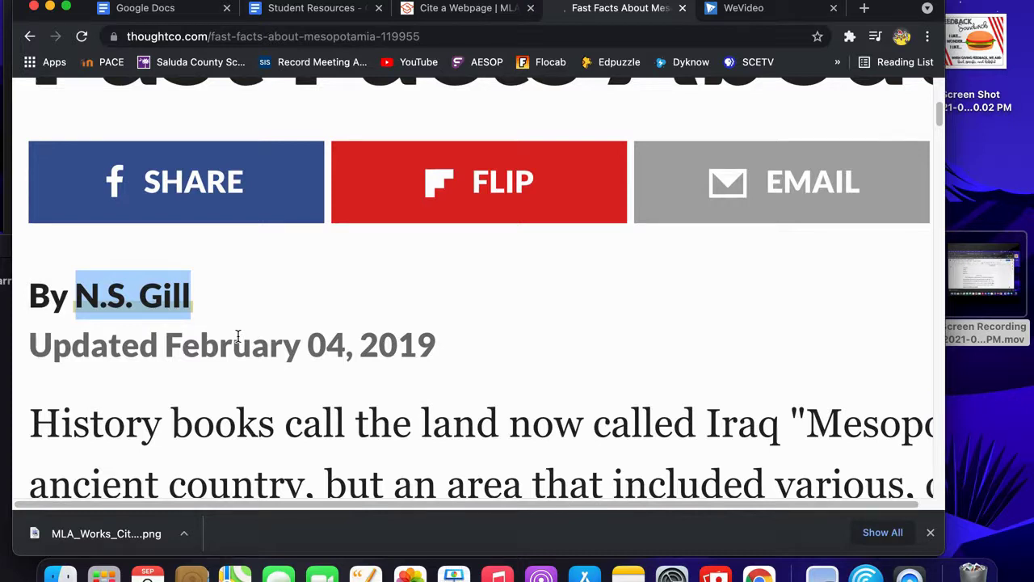
drag(437, 346, 169, 344)
key(super+c)
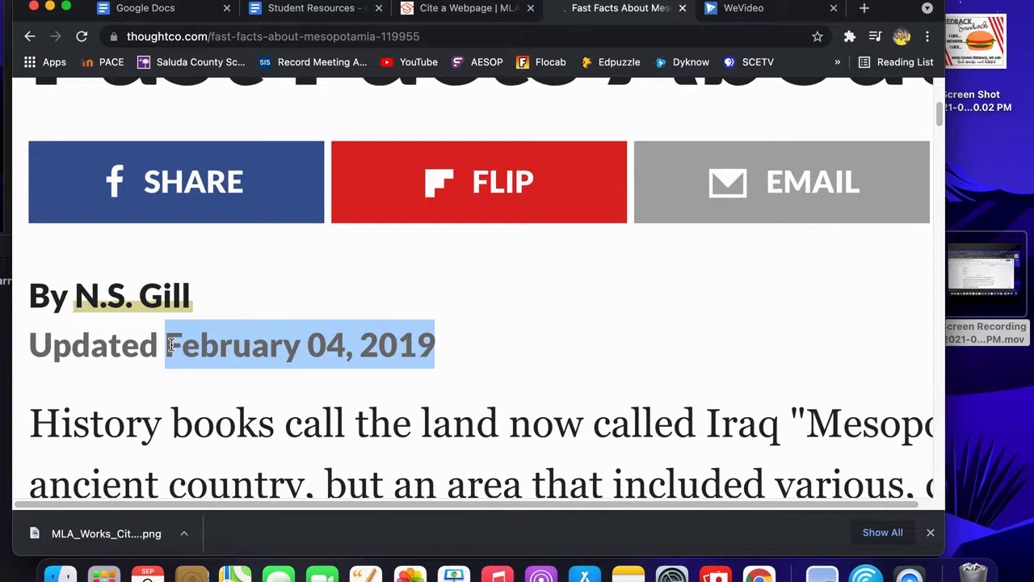
Paste the copied date into the Publisher name field of the Scribbr citation form as a reference.
click(481, 13)
click(343, 318)
scroll(342, 317, down, 3)
click(309, 393)
key(super+v)
double_click(236, 389)
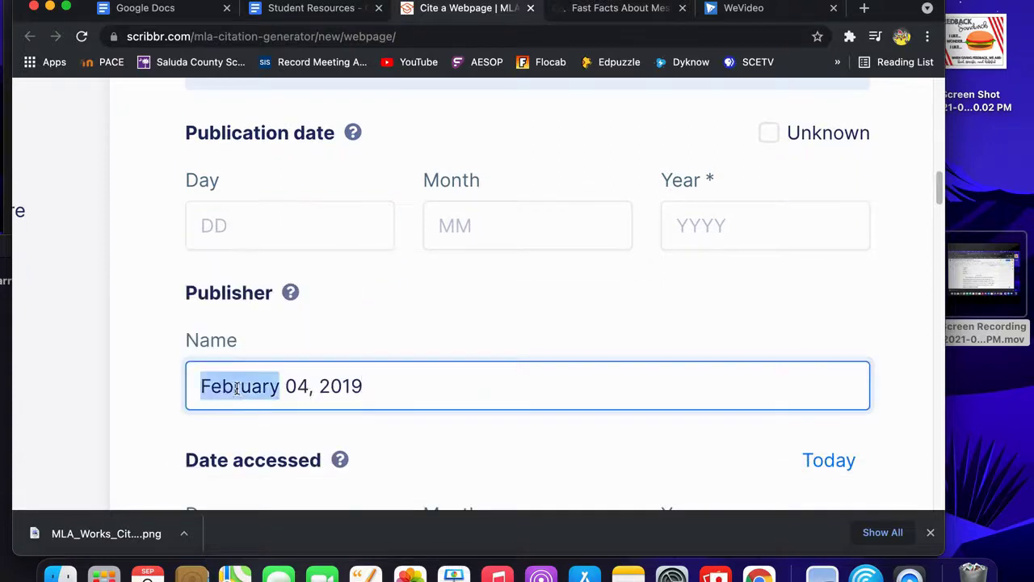
Set the publication date to day 04, month 02 and year 2019, cutting the year from the Publisher name field.
click(474, 211)
text(02)
click(307, 234)
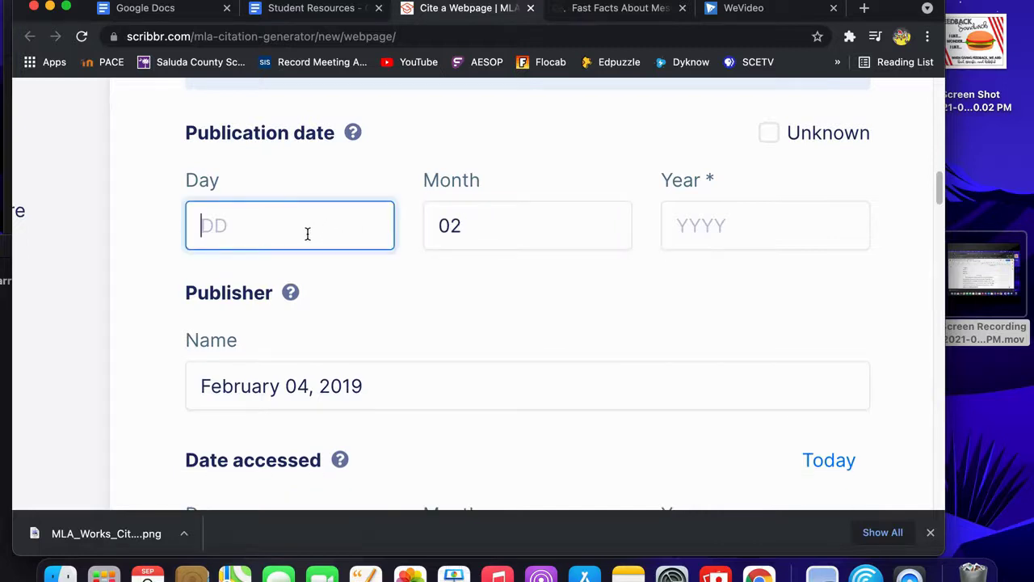
text(04)
double_click(296, 387)
drag(365, 385, 324, 386)
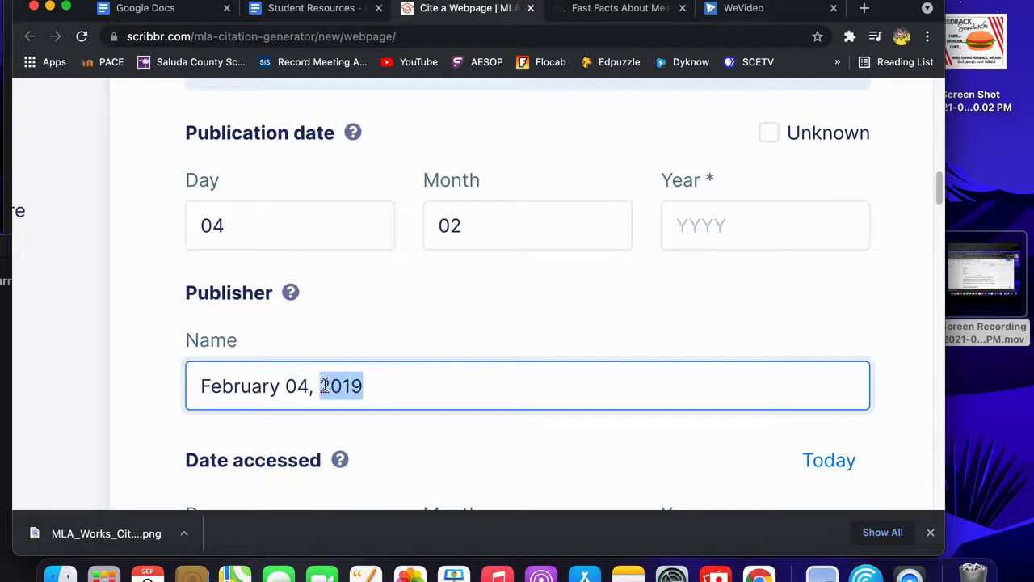
key(cmd+x)
click(741, 214)
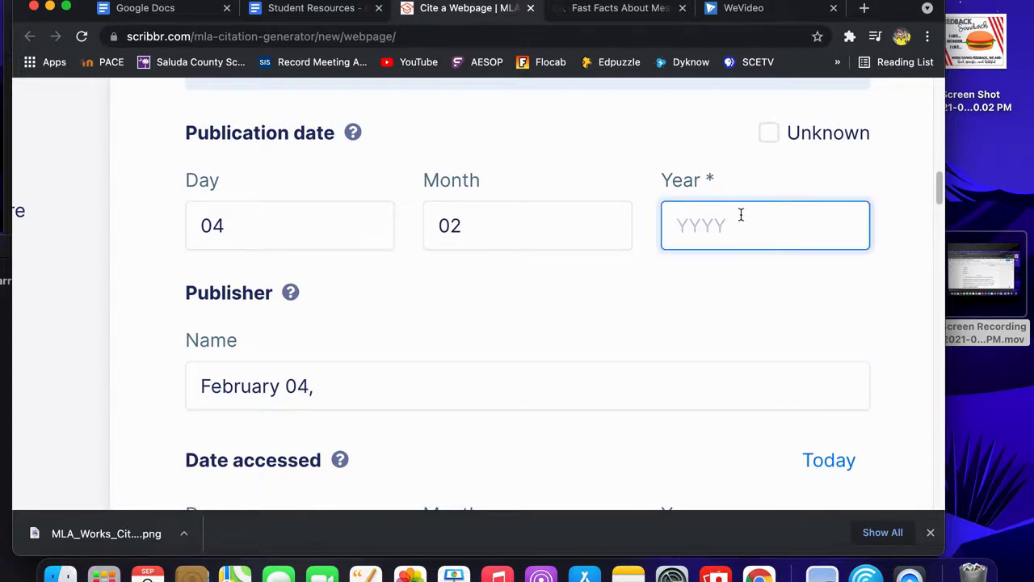
key(super+v)
Clear the Publisher name field, cite the source, and dismiss the account creation offer.
triple_click(270, 386)
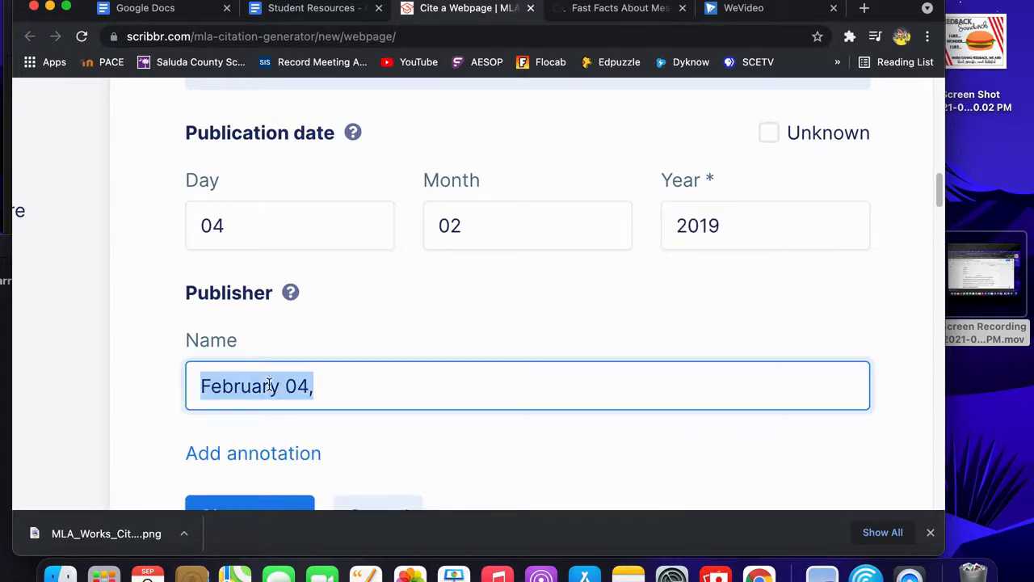
key(BackSpace)
key(cmd+minus)
scroll(270, 386, down, 2)
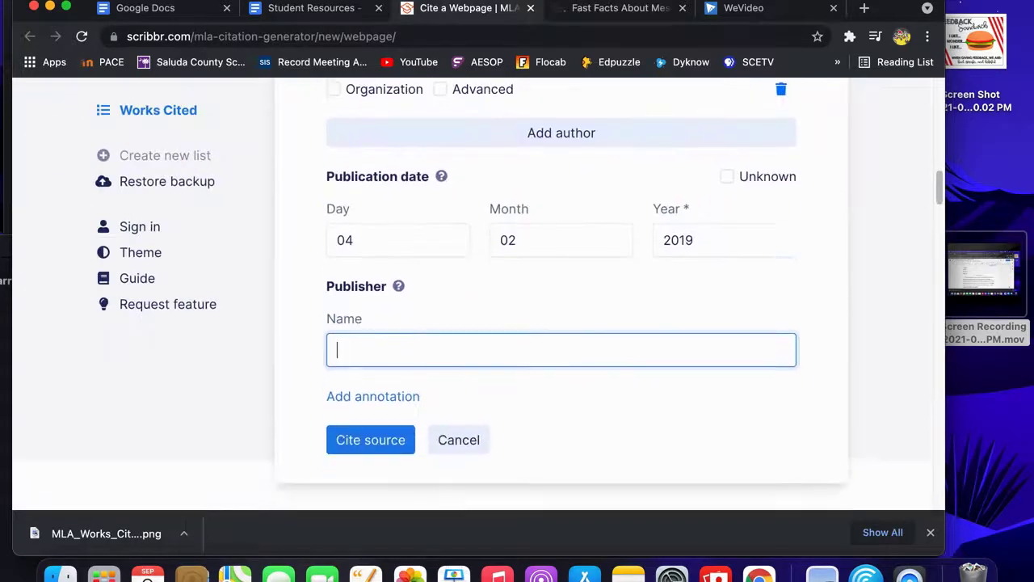
scroll(290, 391, down, 2)
scroll(378, 365, up, 5)
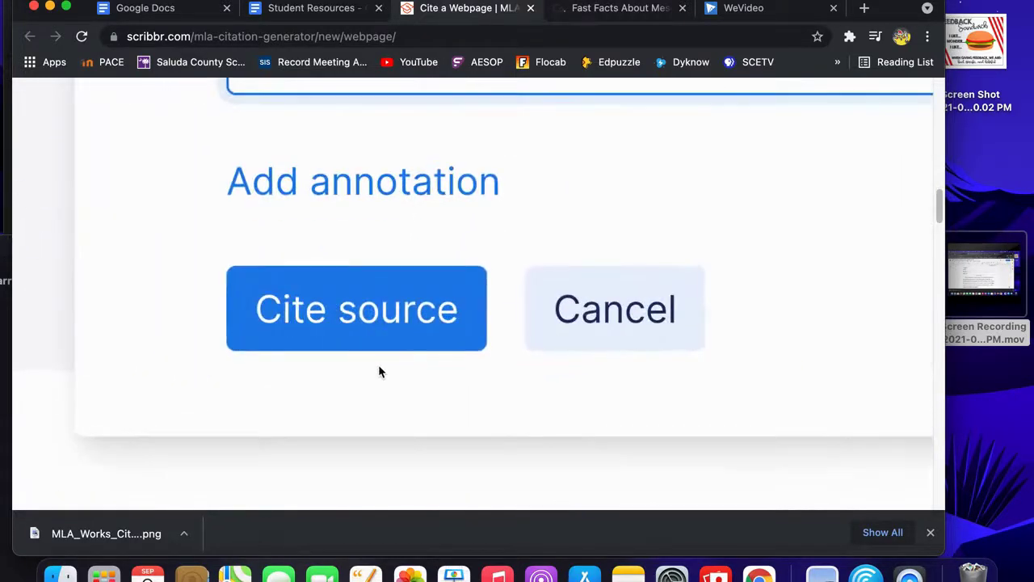
click(326, 326)
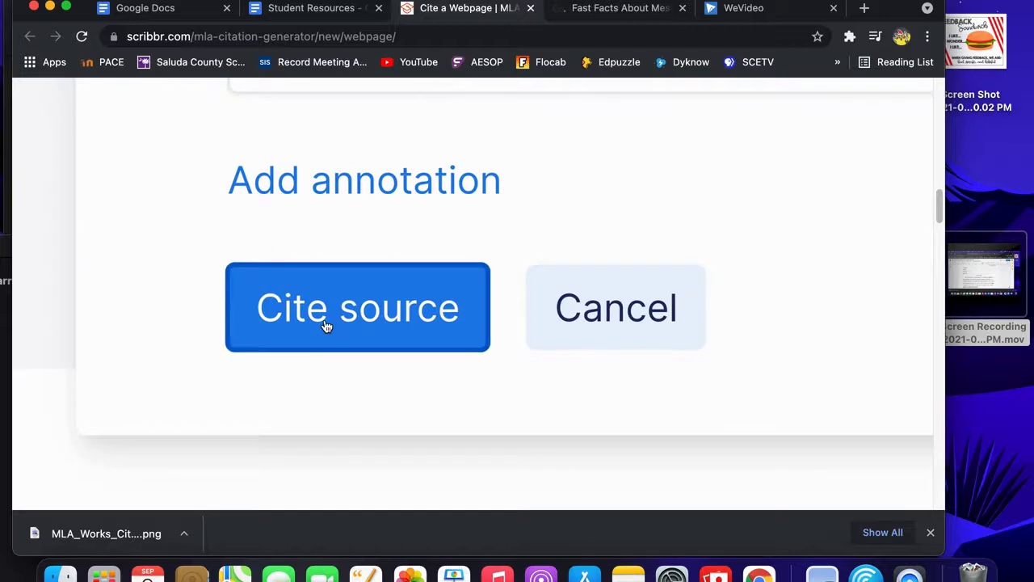
scroll(326, 325, down, 5)
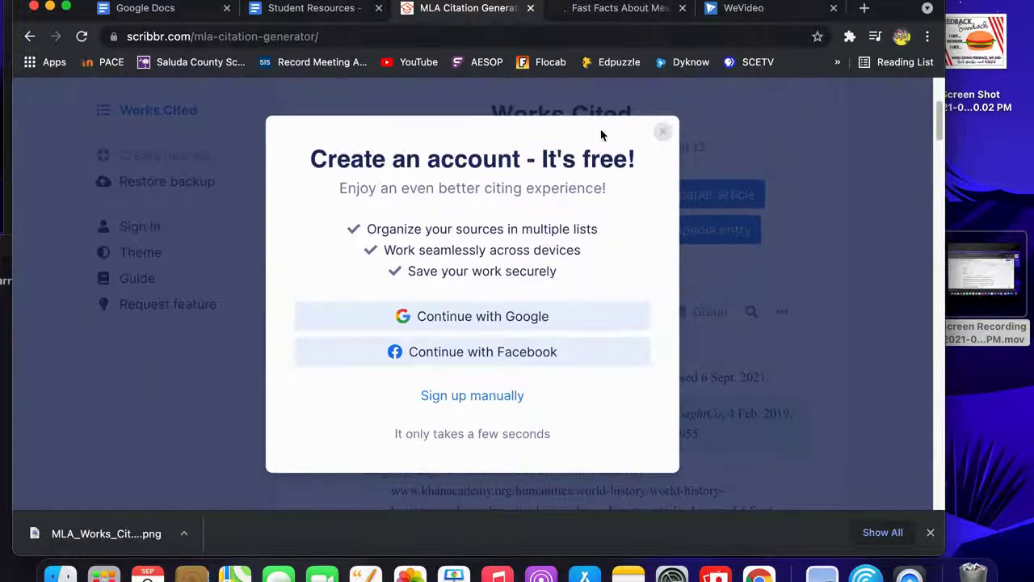
click(663, 132)
Find the Fast Facts About Mesopotamia (Modern Iraq) entry in the Works Cited list and copy its citation.
scroll(580, 311, down, 1)
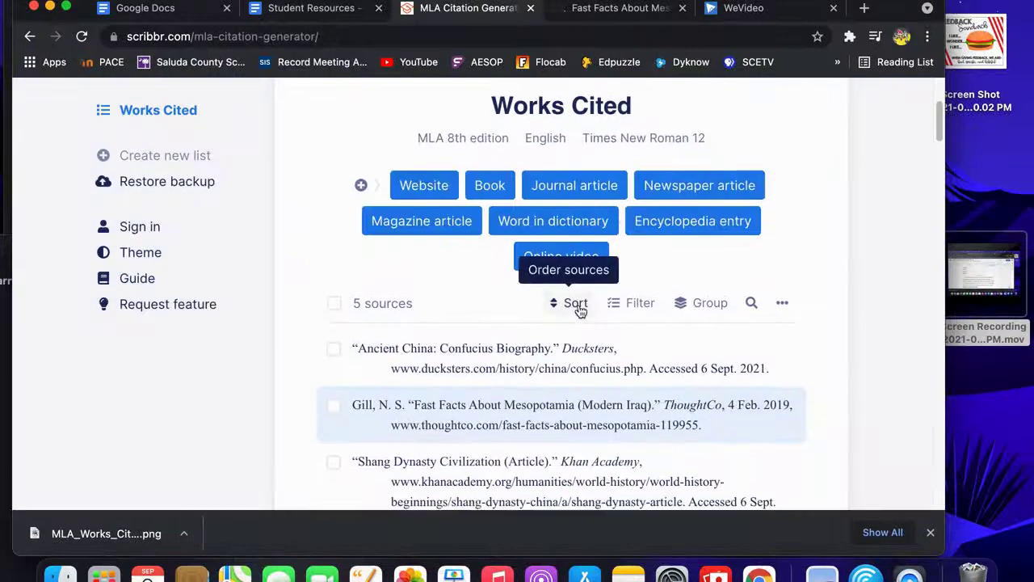
scroll(580, 312, down, 1)
scroll(580, 312, up, 5)
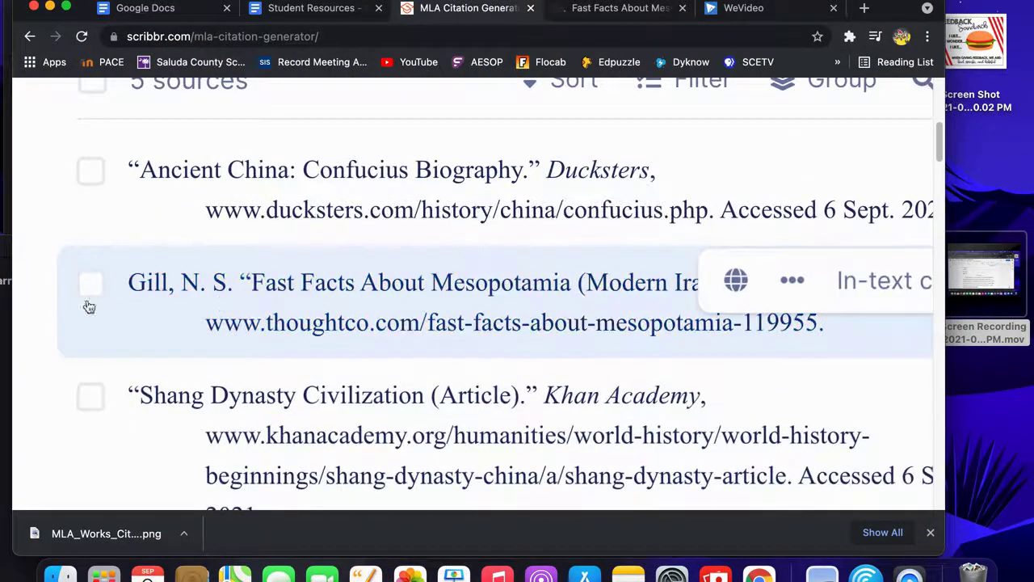
scroll(254, 340, right, 3)
scroll(399, 314, down, 5)
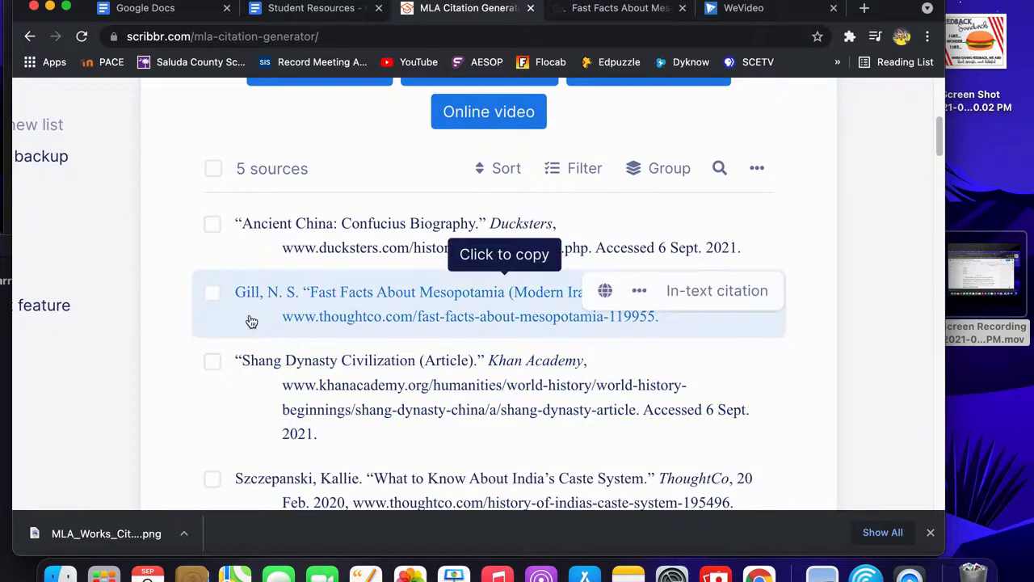
scroll(256, 322, up, 5)
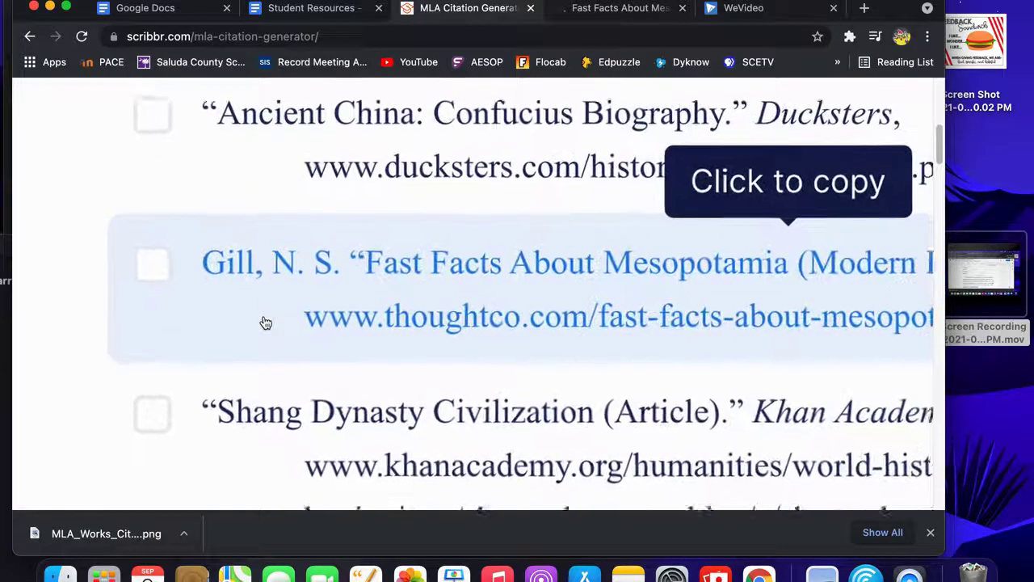
scroll(266, 322, down, 2)
click(377, 278)
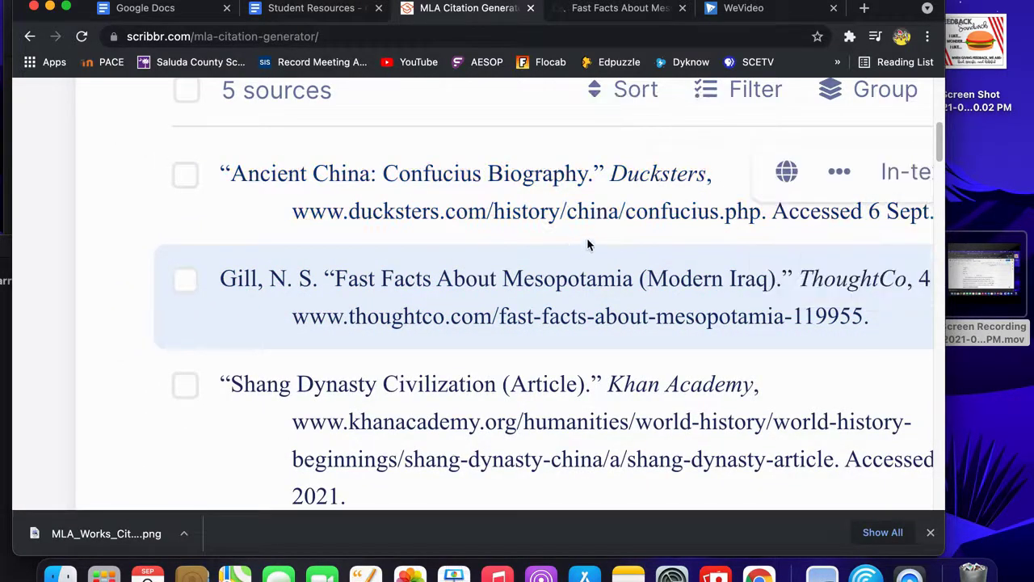
Create a blank document in Google Docs and paste the copied citation into it.
click(191, 14)
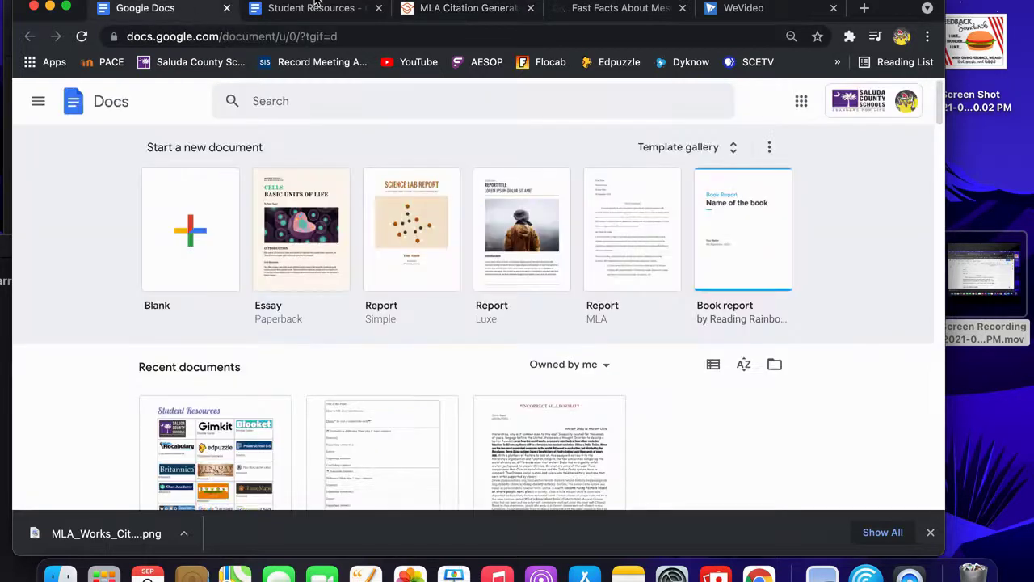
click(320, 8)
click(178, 13)
click(192, 229)
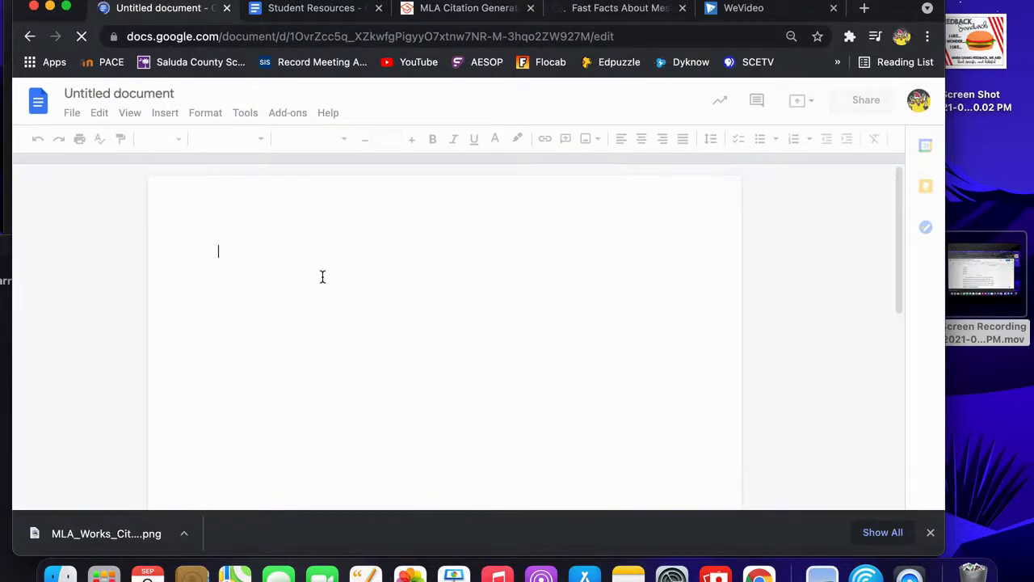
key(super+v)
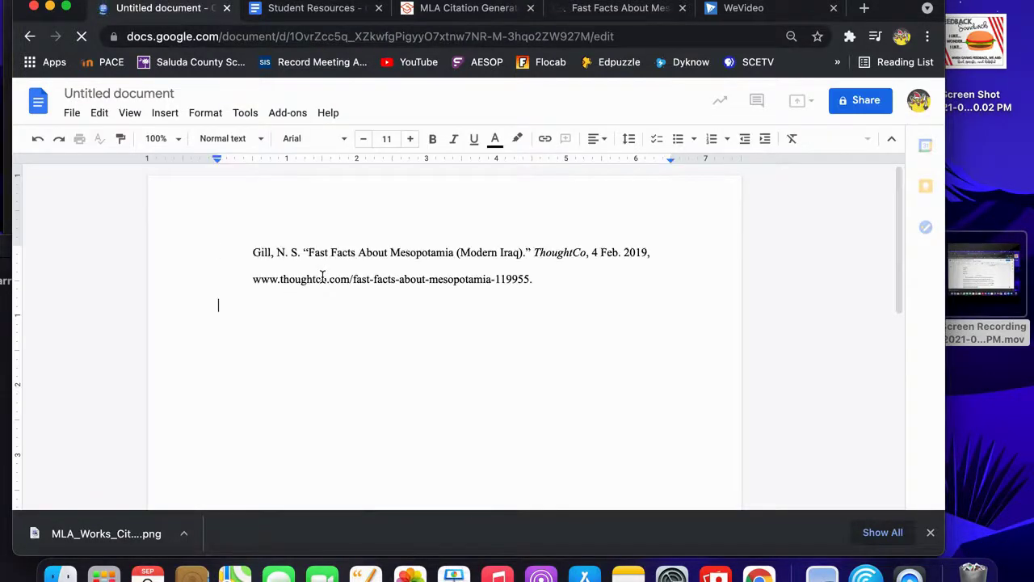
Indent the citation's second line, which starts with the web address, by one tab stop.
key(super+plus)
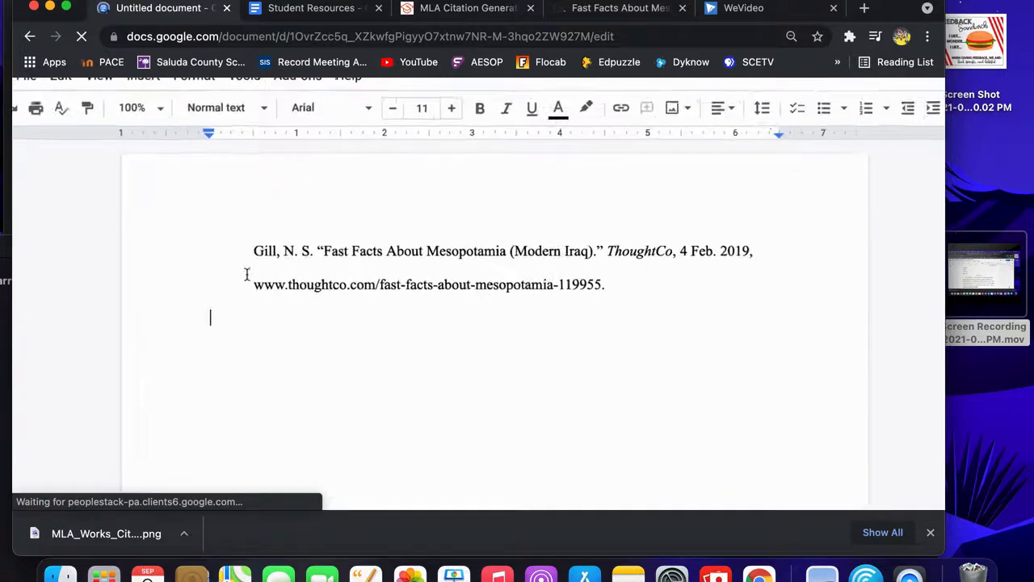
click(246, 287)
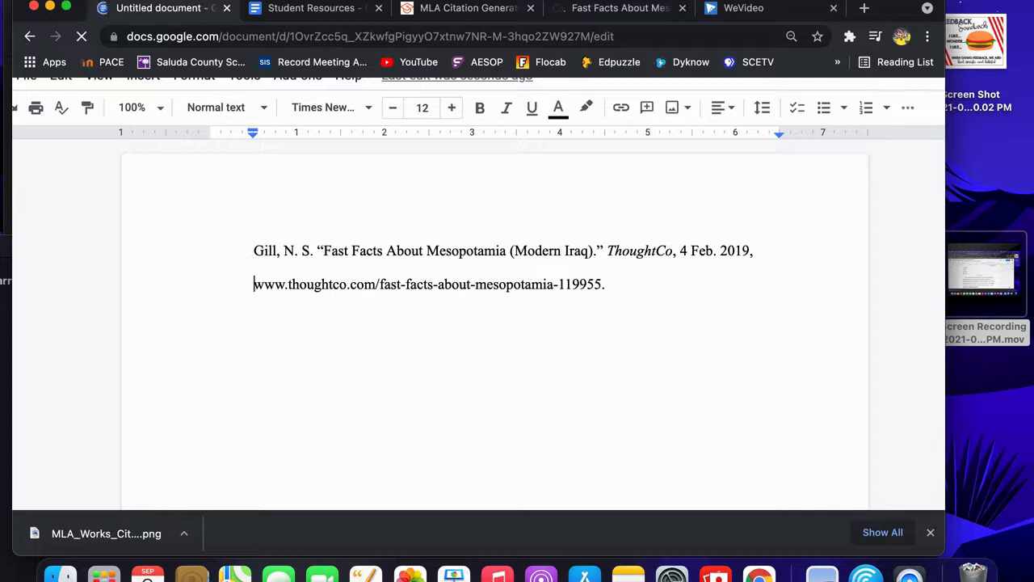
key(Tab)
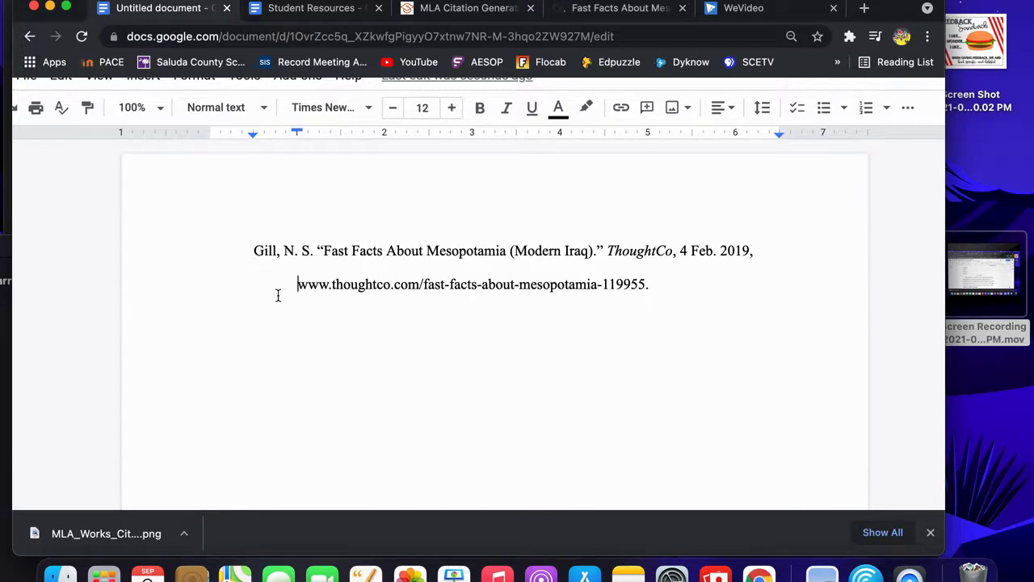
Check the pasted citation's font and font size, and select both of its lines.
scroll(261, 247, up, 1)
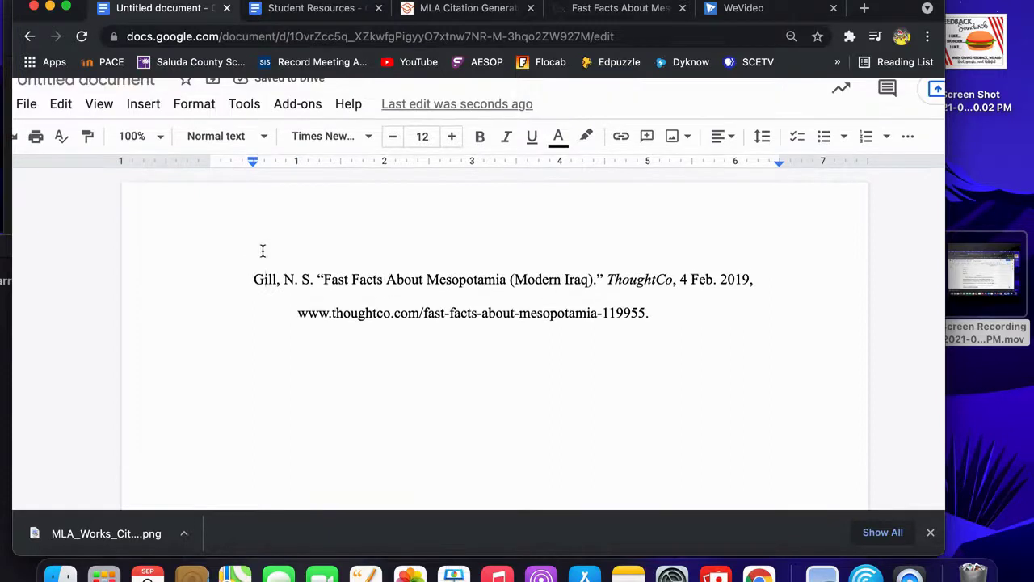
click(362, 139)
click(362, 139)
click(409, 288)
triple_click(409, 288)
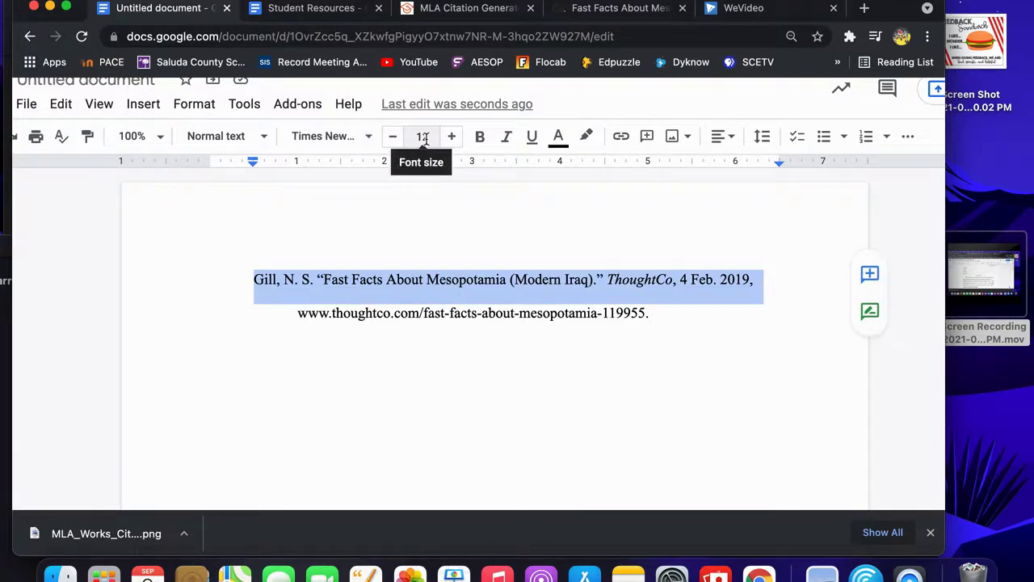
click(657, 257)
click(695, 318)
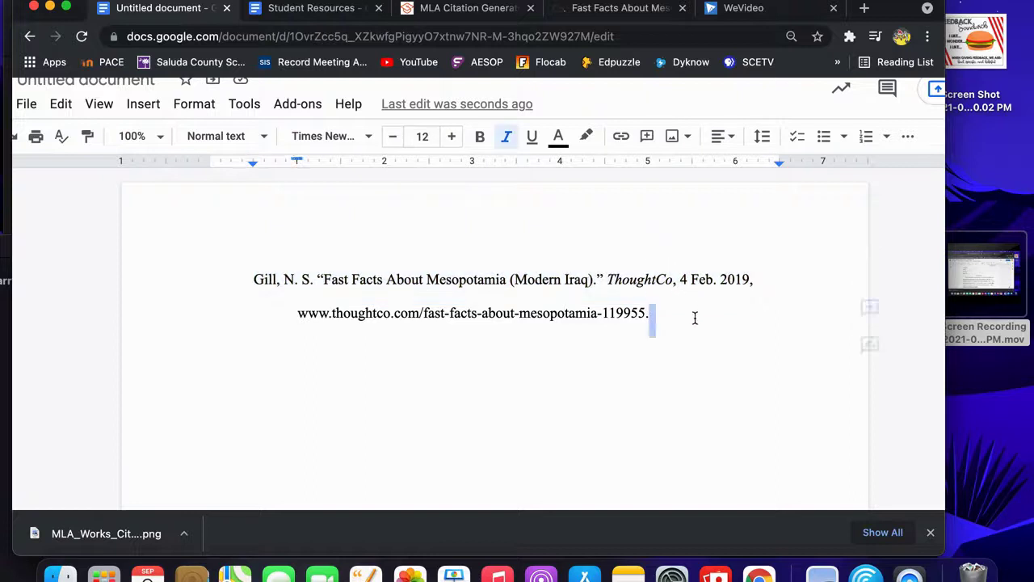
drag(642, 293, 251, 282)
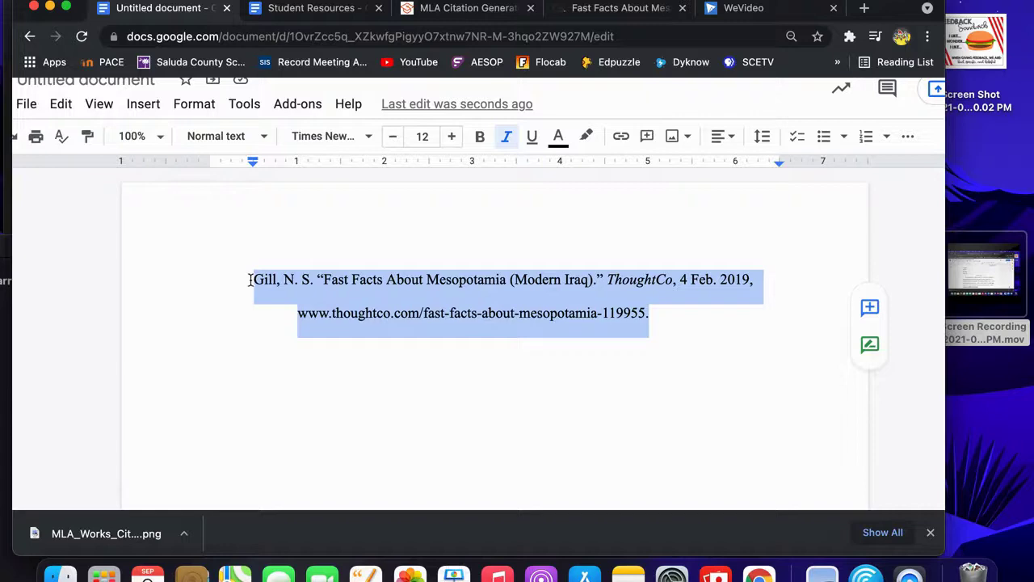